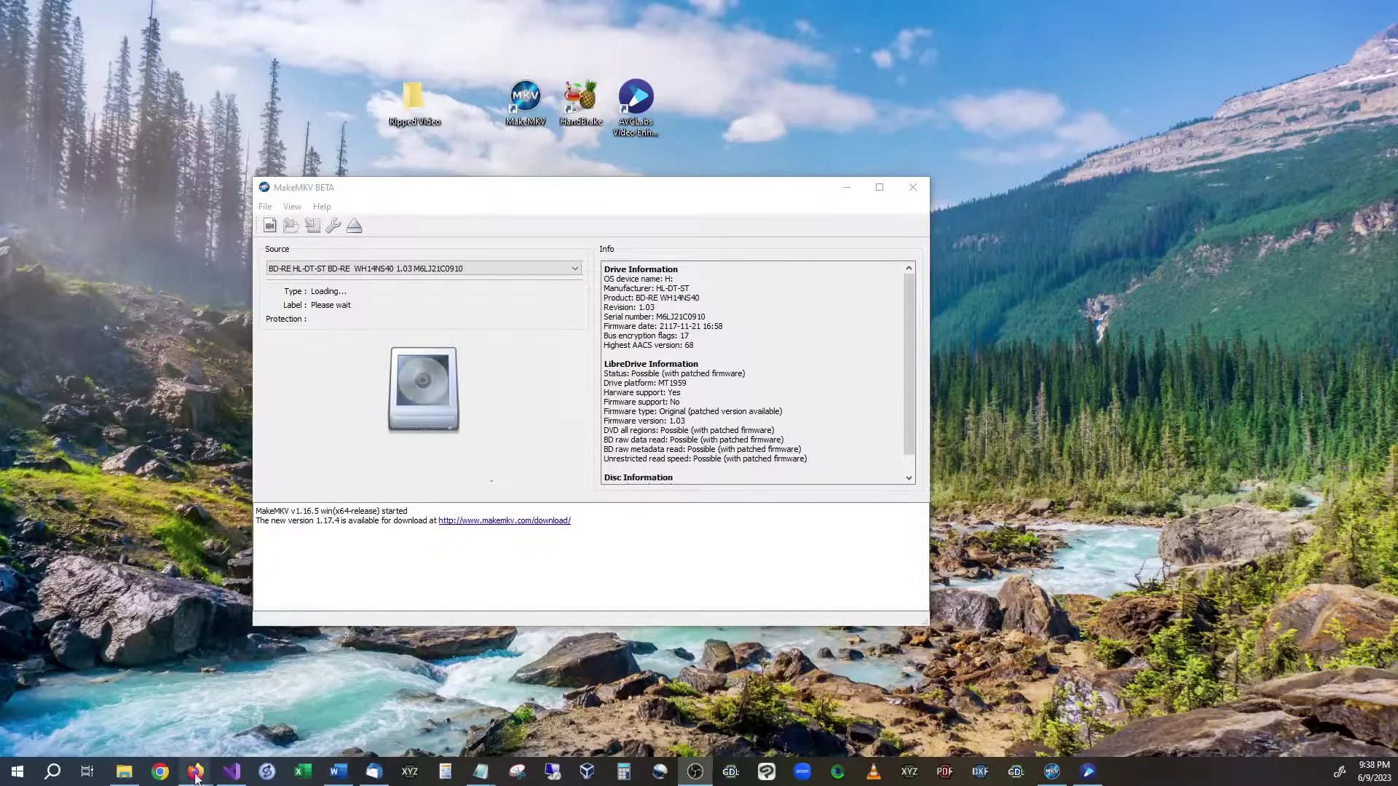
- Launch MakeMKV and let it detect the inserted disc in the BD-RE drive
{"action": "mouse_move", "coordinate": [192, 777]}
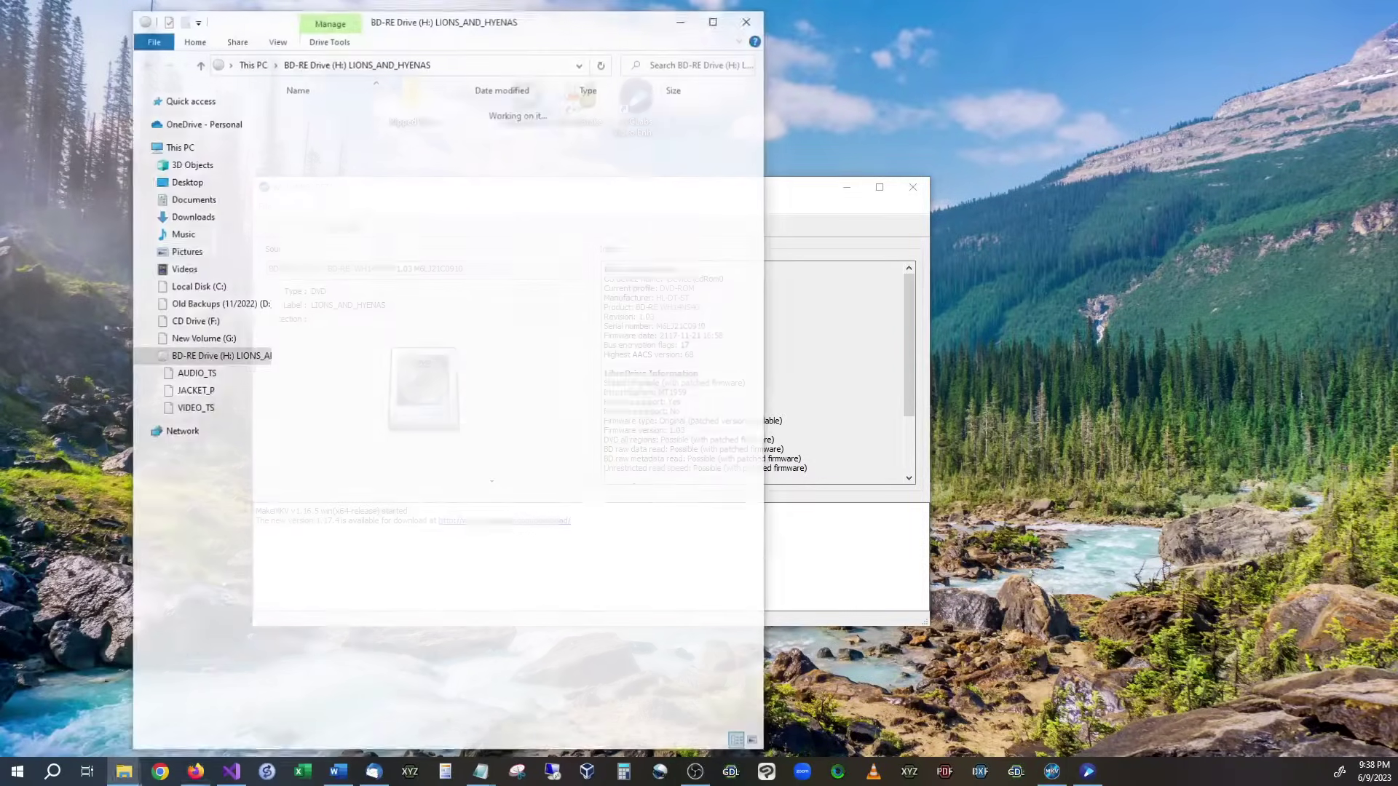
- In Firefox, open the 'MakeMKV is free while in beta' post and select the beta key
{"action": "left_click", "coordinate": [195, 771]}
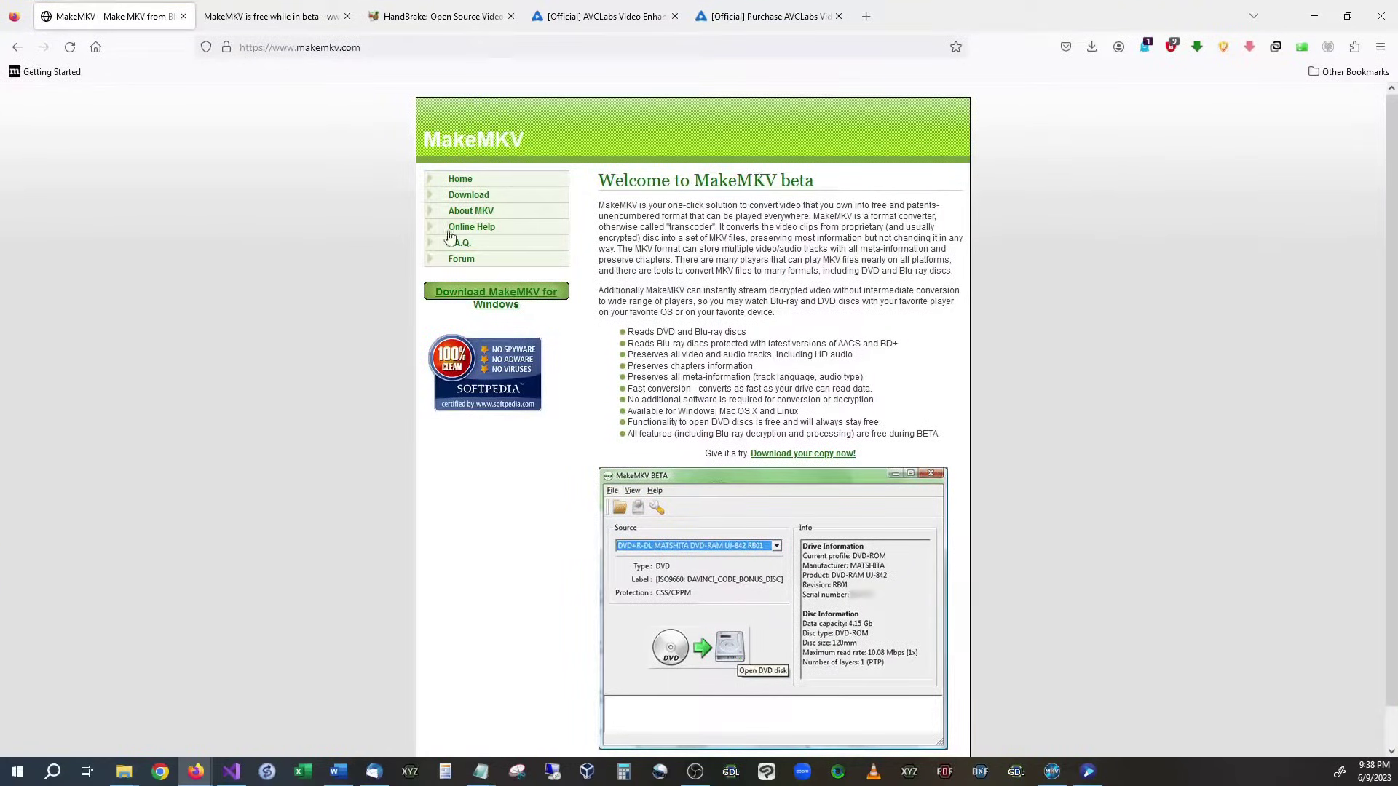
{"action": "left_click", "coordinate": [252, 22]}
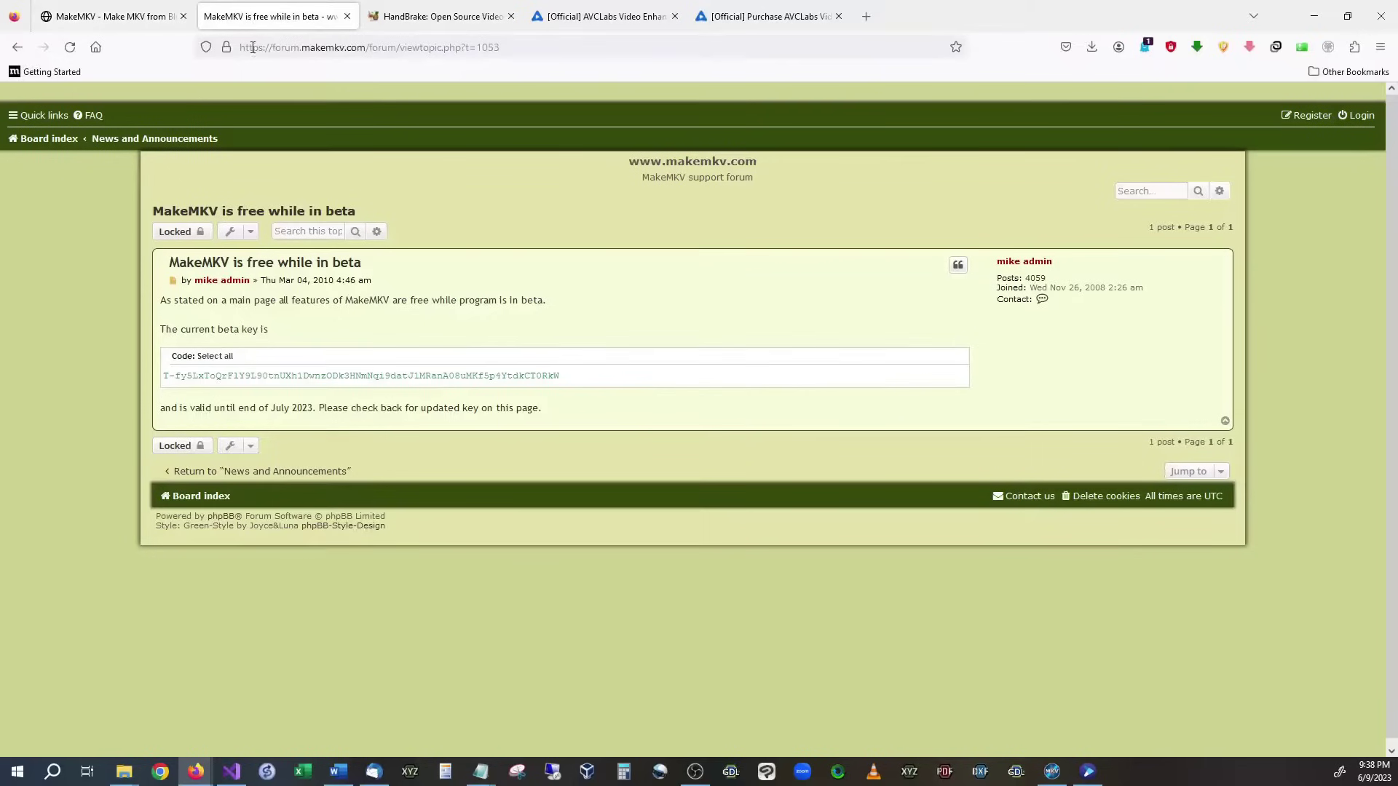
{"action": "left_click_drag", "start_coordinate": [522, 371], "coordinate": [190, 390]}
{"action": "left_click", "coordinate": [162, 193]}
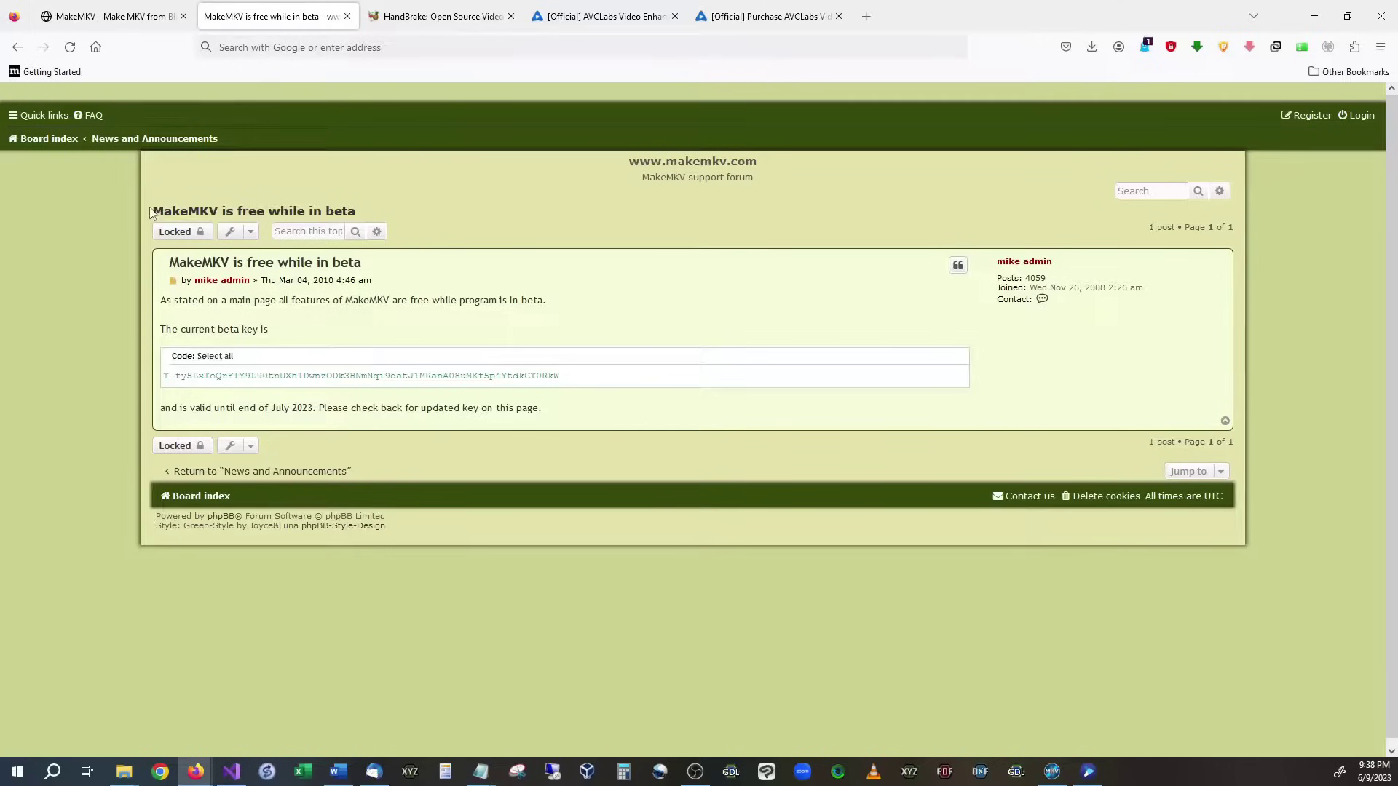
{"action": "left_click_drag", "start_coordinate": [151, 212], "coordinate": [386, 213]}
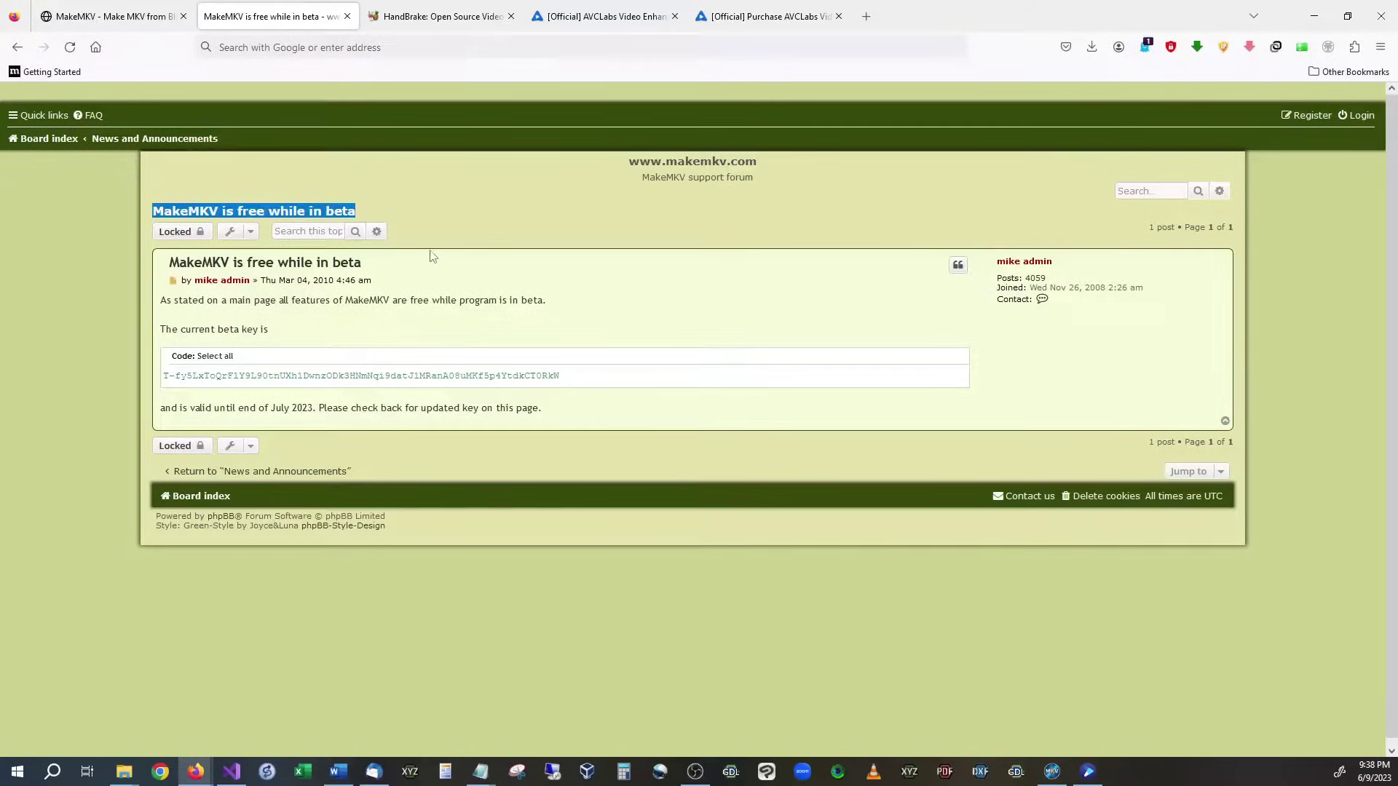
{"action": "left_click_drag", "start_coordinate": [594, 412], "coordinate": [169, 302]}
{"action": "left_click", "coordinate": [536, 368]}
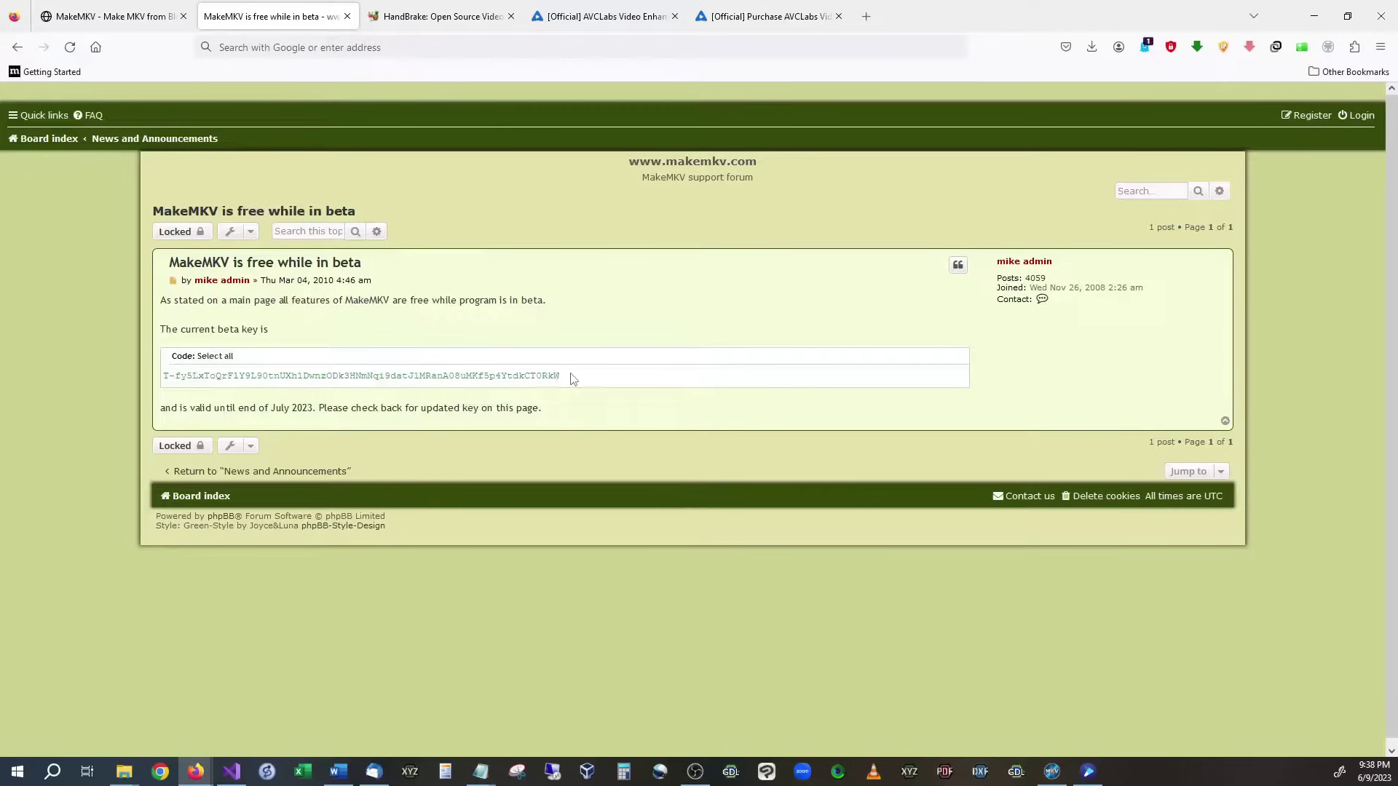
{"action": "left_click_drag", "start_coordinate": [573, 378], "coordinate": [180, 375]}
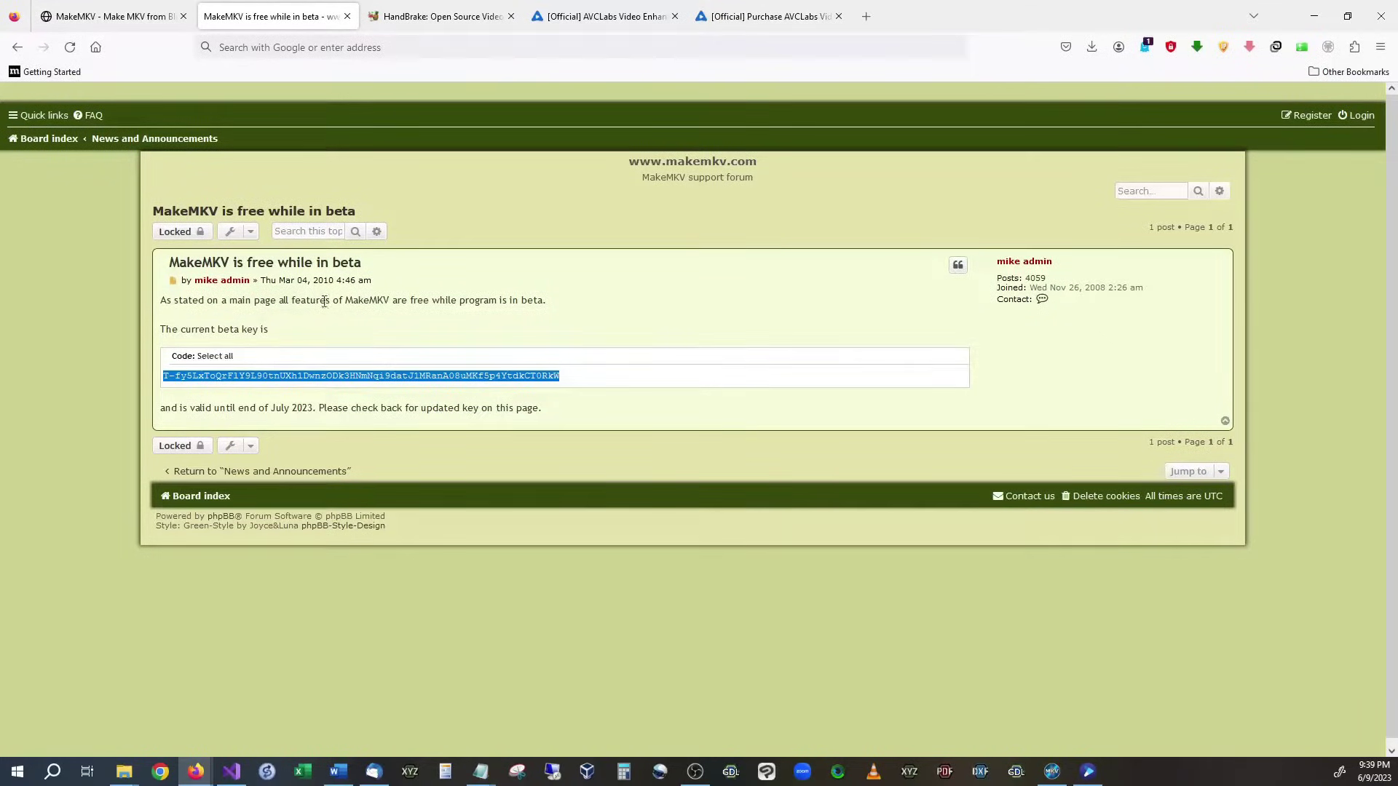
{"action": "left_click_drag", "start_coordinate": [331, 281], "coordinate": [314, 281]}
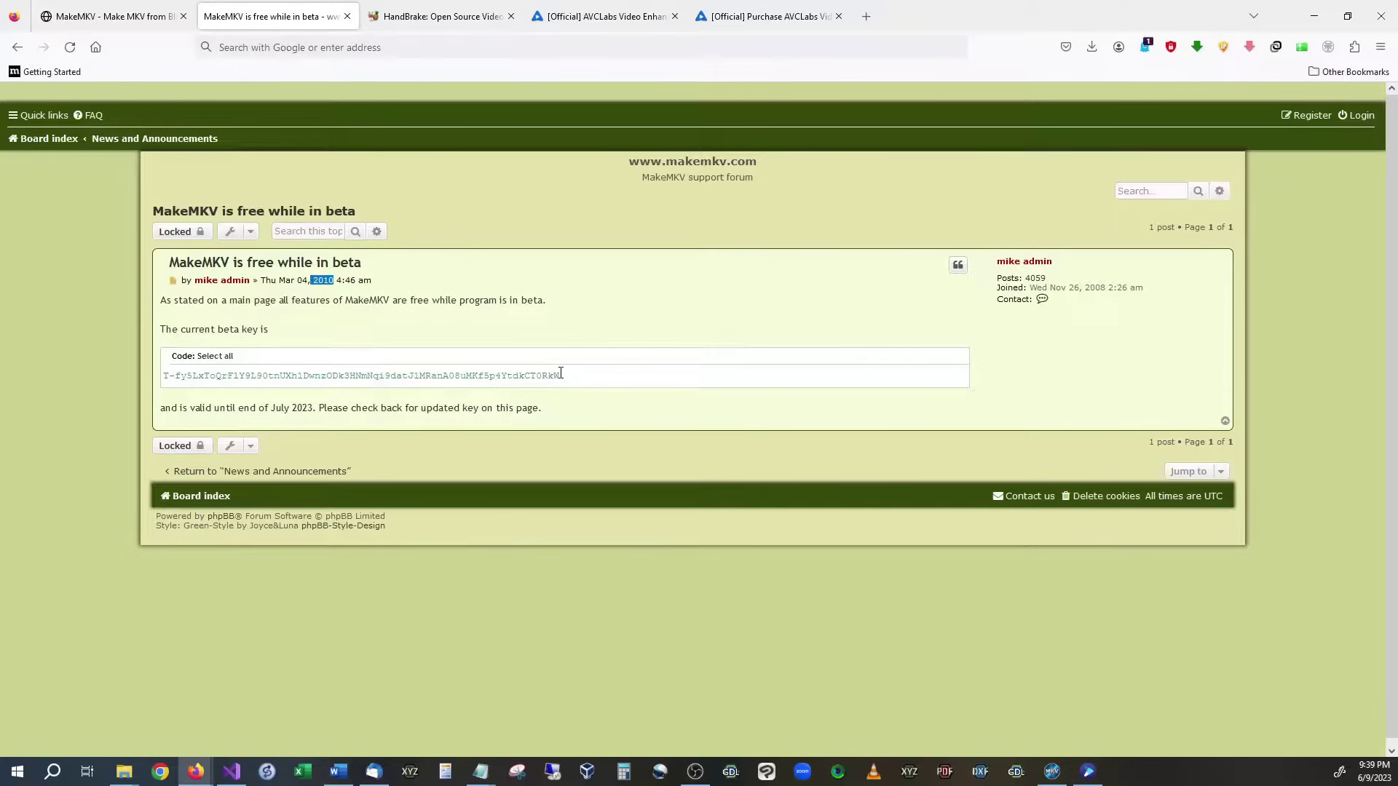
{"action": "left_click_drag", "start_coordinate": [560, 374], "coordinate": [313, 390]}
{"action": "left_click", "coordinate": [370, 406]}
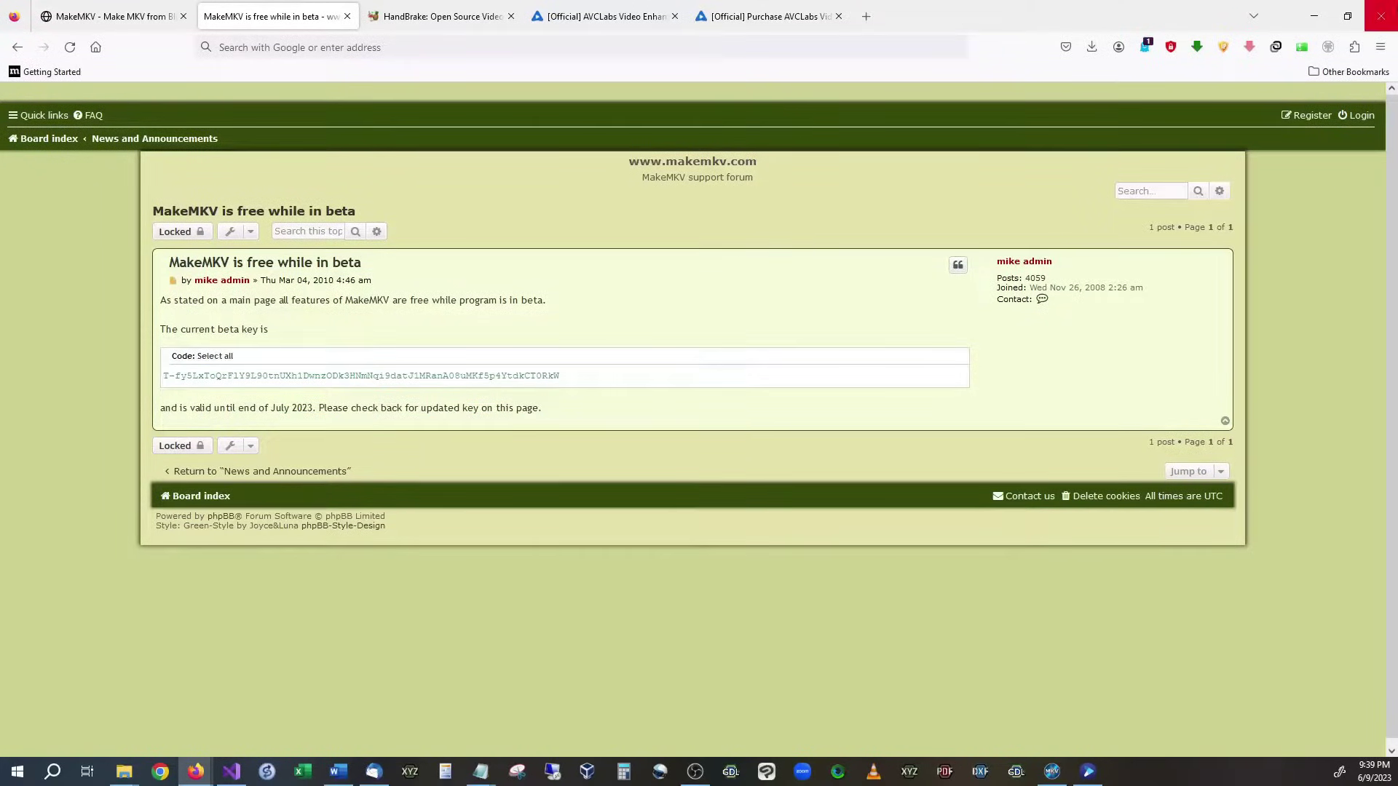
- Minimize Firefox and bring MakeMKV, now reading the LIONS_AND_HYENAS DVD, to the front
{"action": "left_click", "coordinate": [1322, 14]}
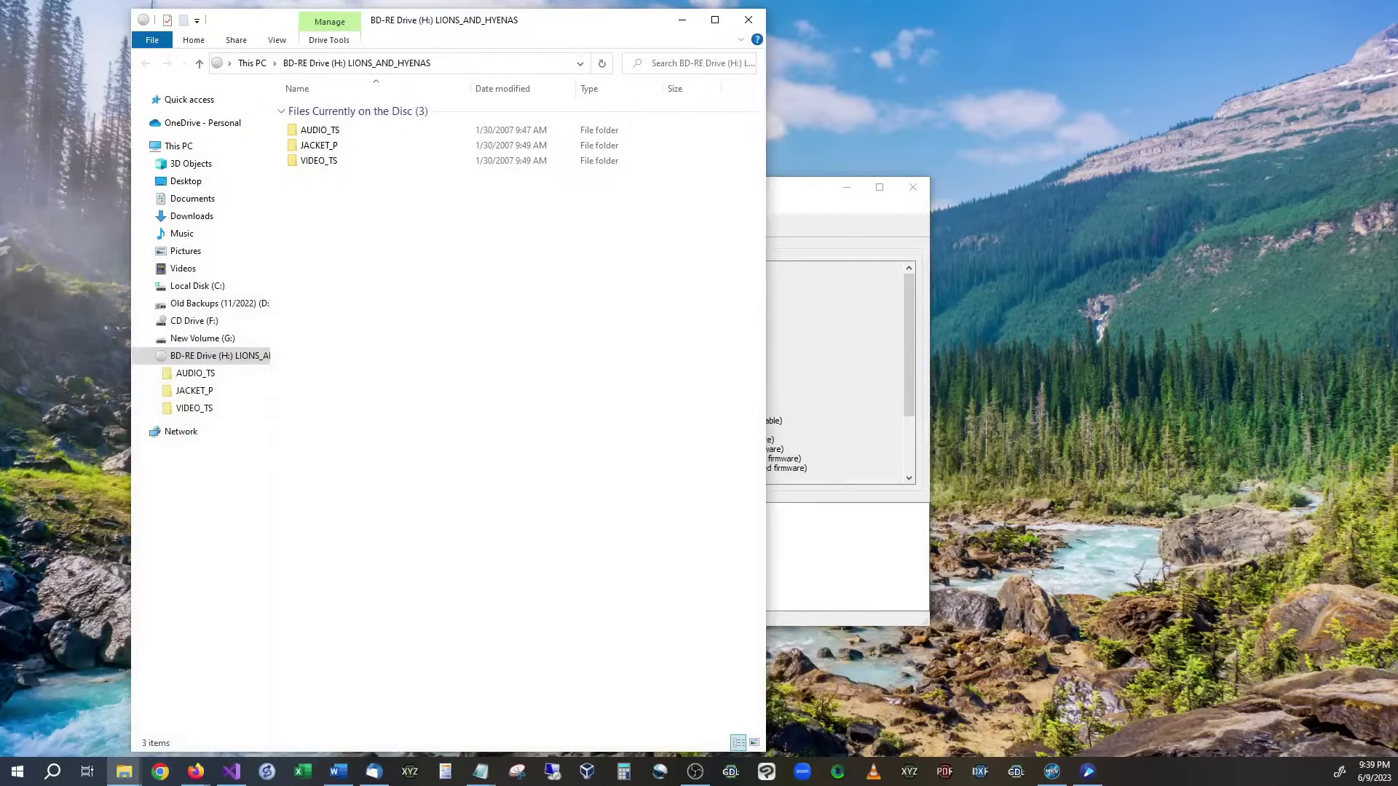
{"action": "left_click", "coordinate": [695, 771]}
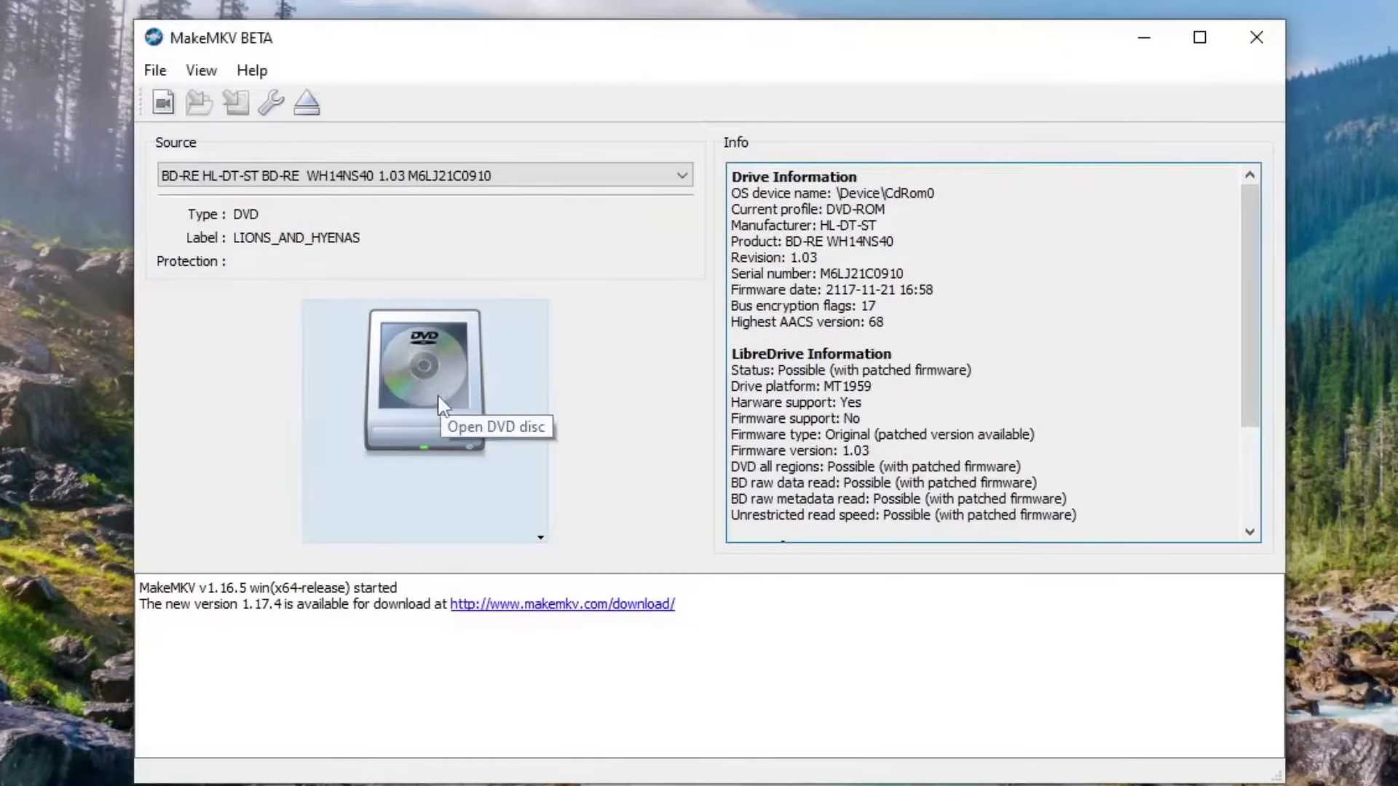
- Open the LIONS_AND_HYENAS DVD and expand then collapse its 8-chapter 3.2 GB title
{"action": "left_click", "coordinate": [439, 398]}
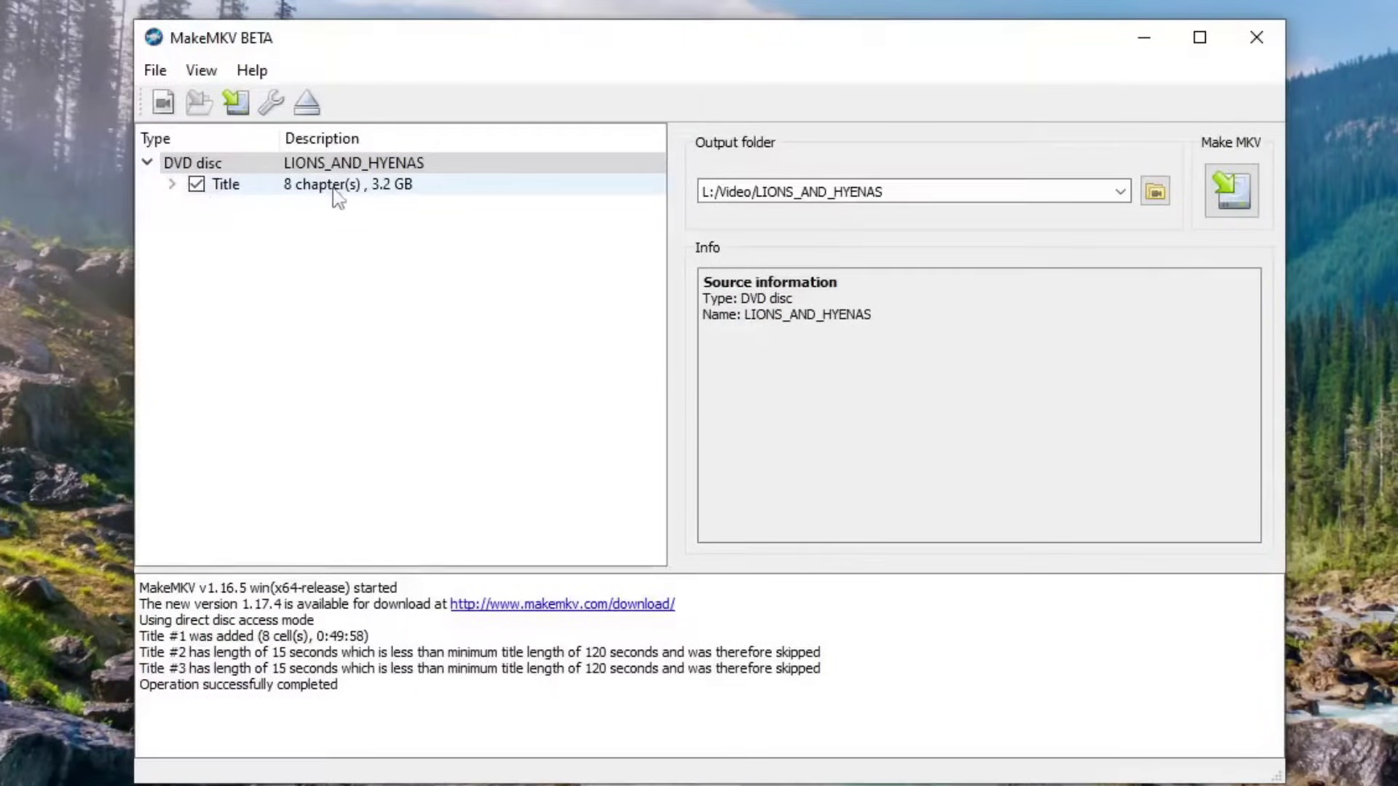
{"action": "left_click", "coordinate": [173, 185]}
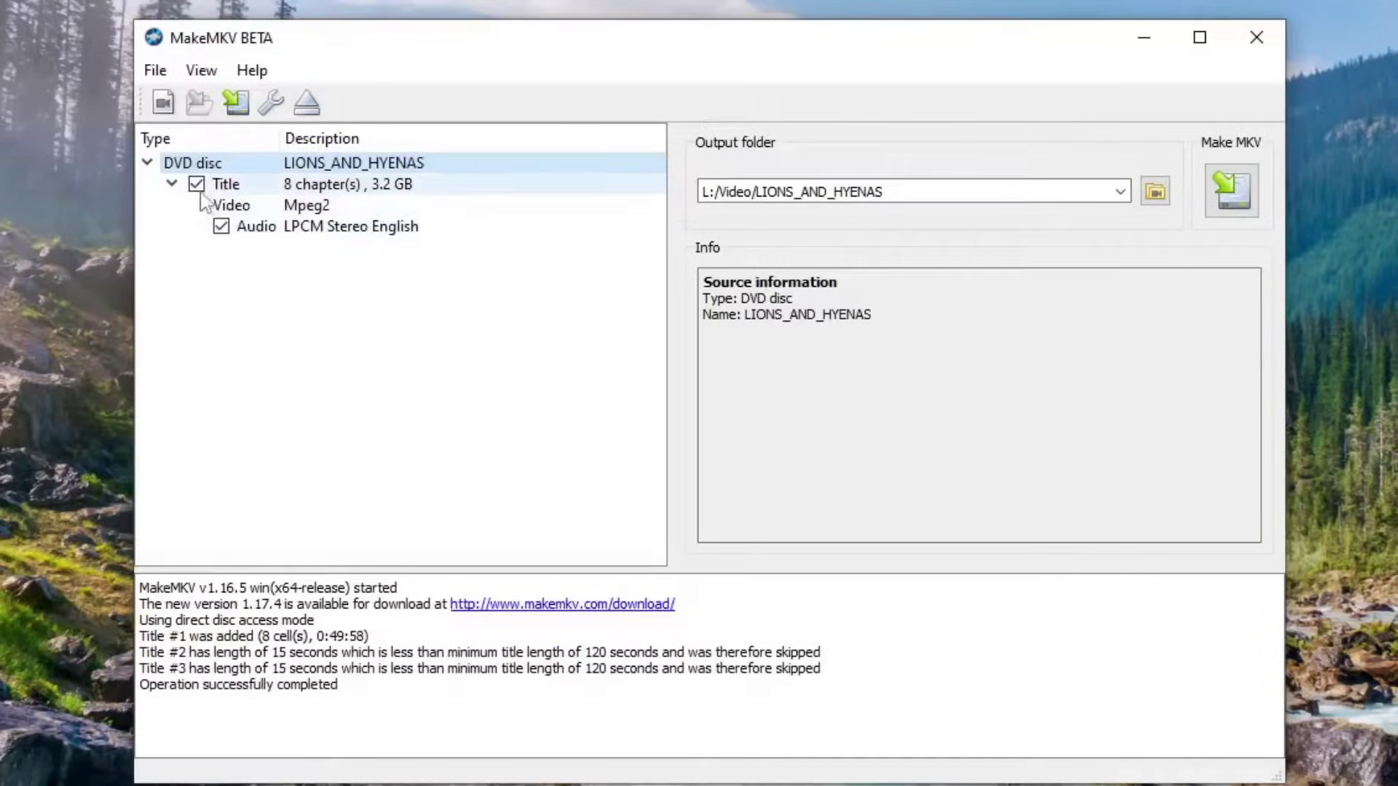
{"action": "left_click", "coordinate": [173, 184]}
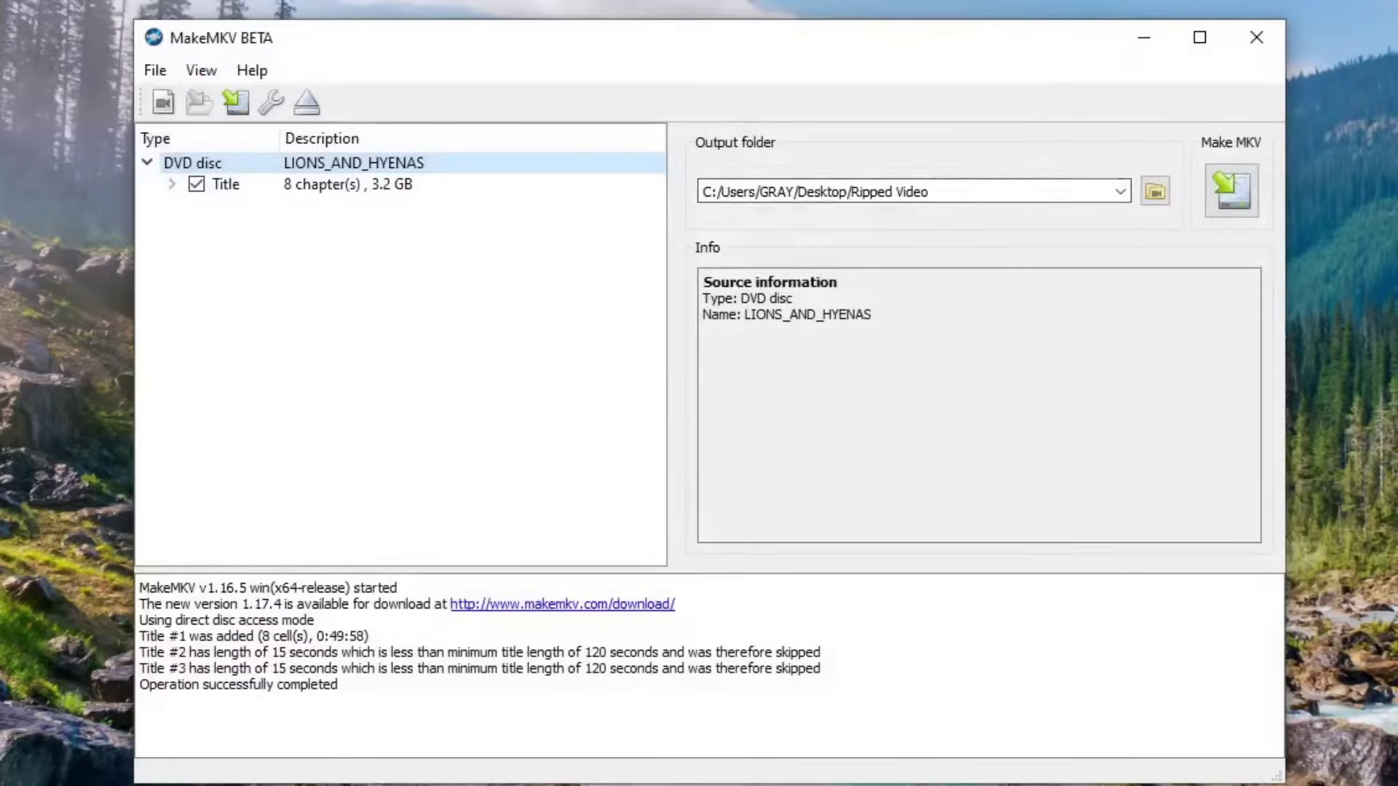
- Rip the title to title_t00.mkv in the Ripped Video folder and dismiss the Copy complete message
{"action": "key", "text": "super+e"}
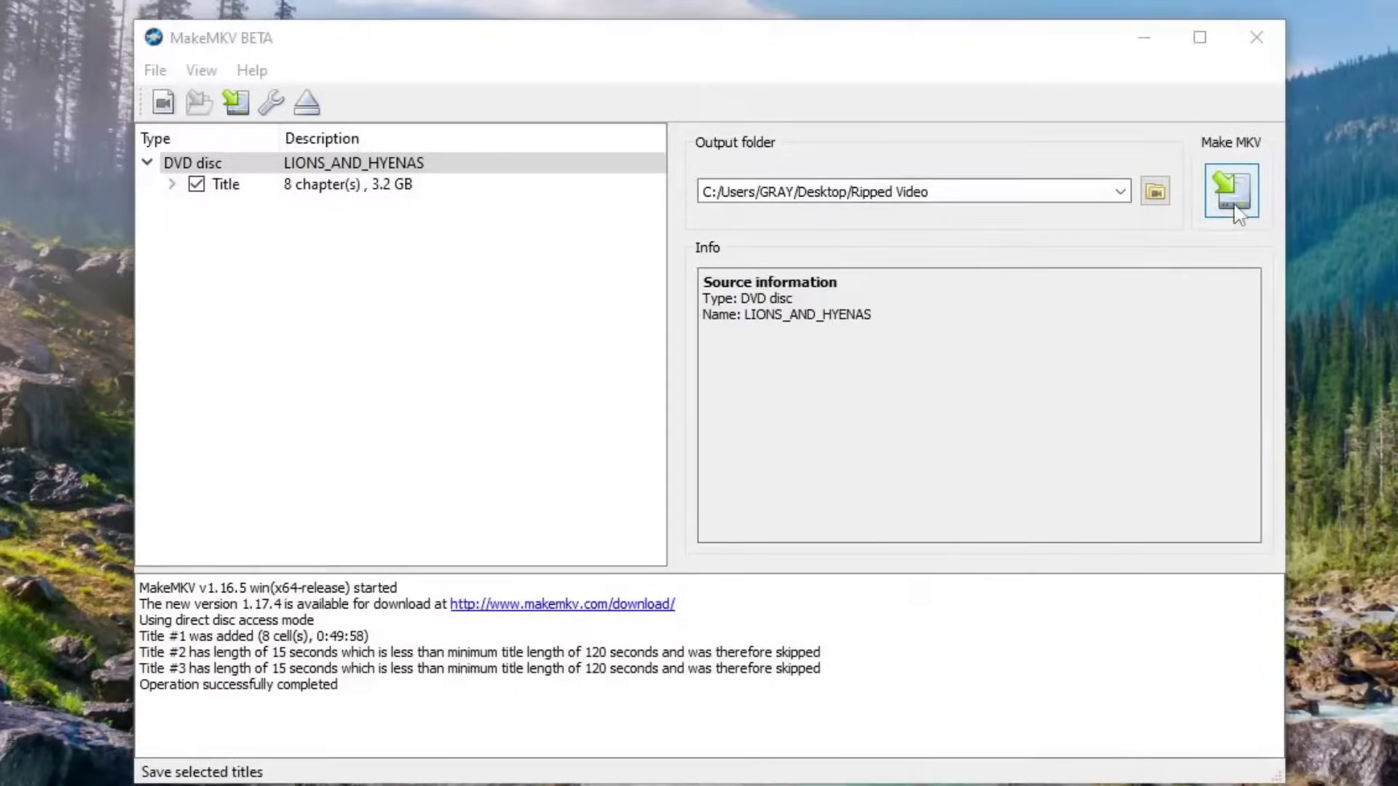
{"action": "left_click", "coordinate": [1235, 209]}
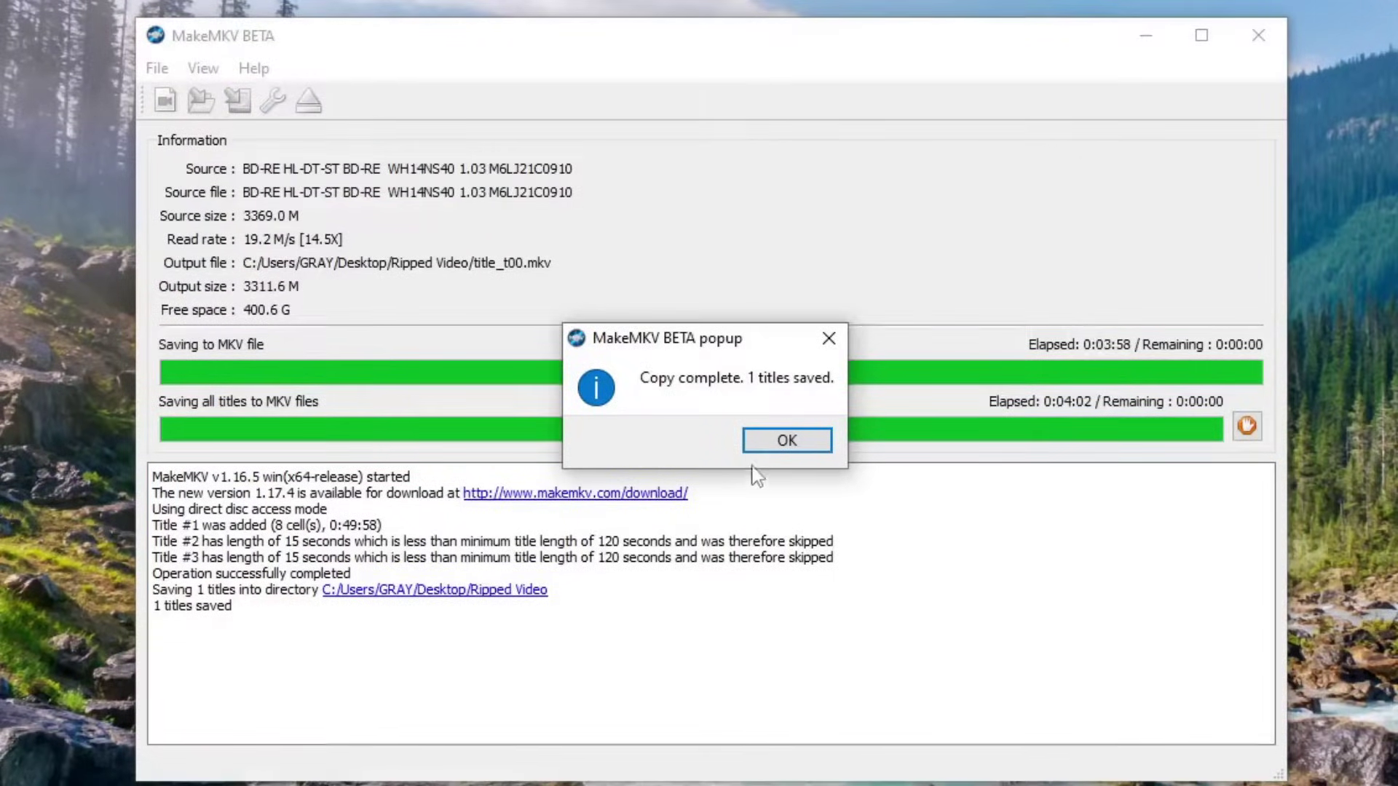
{"action": "left_click", "coordinate": [788, 441]}
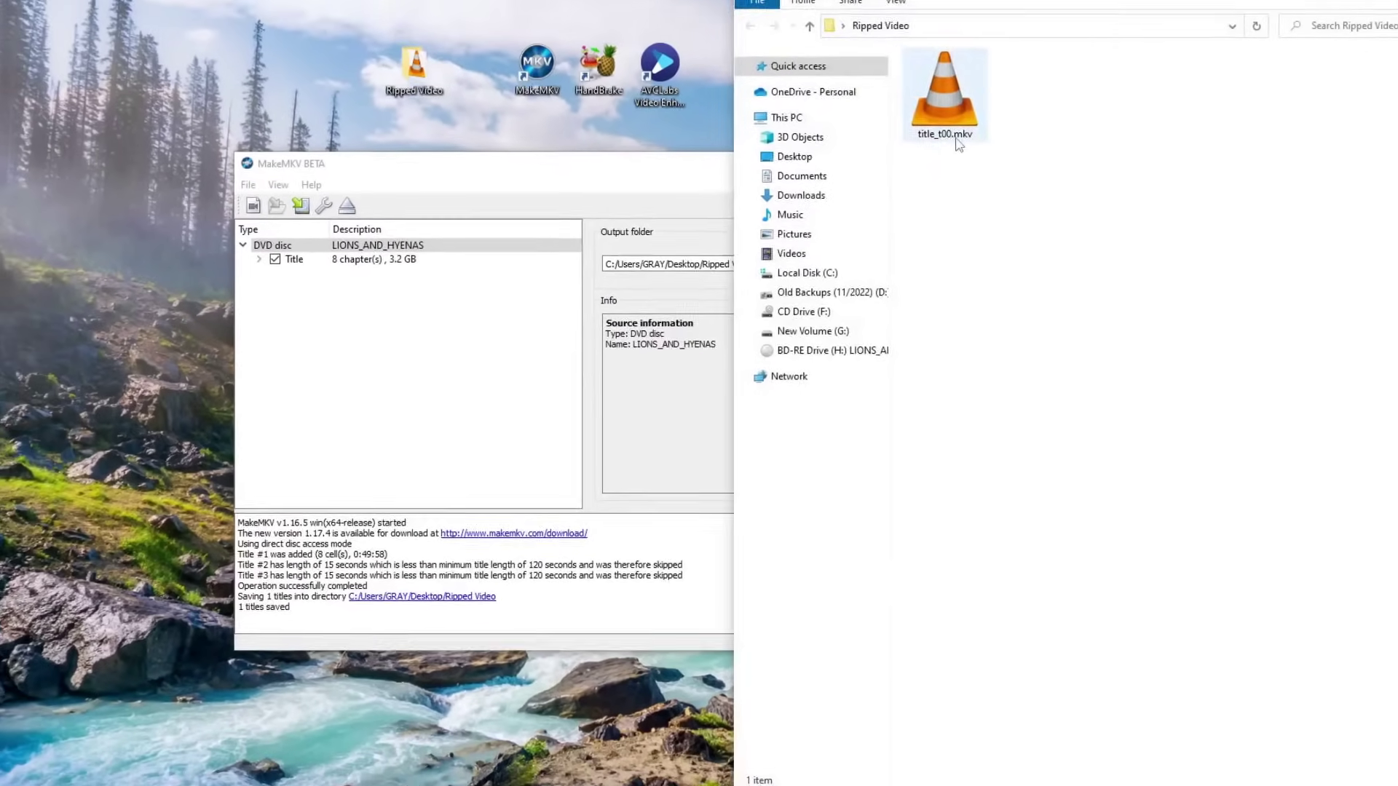
- Select title_t00.mkv in the Ripped Video folder and play it in VLC
{"action": "left_click", "coordinate": [983, 113]}
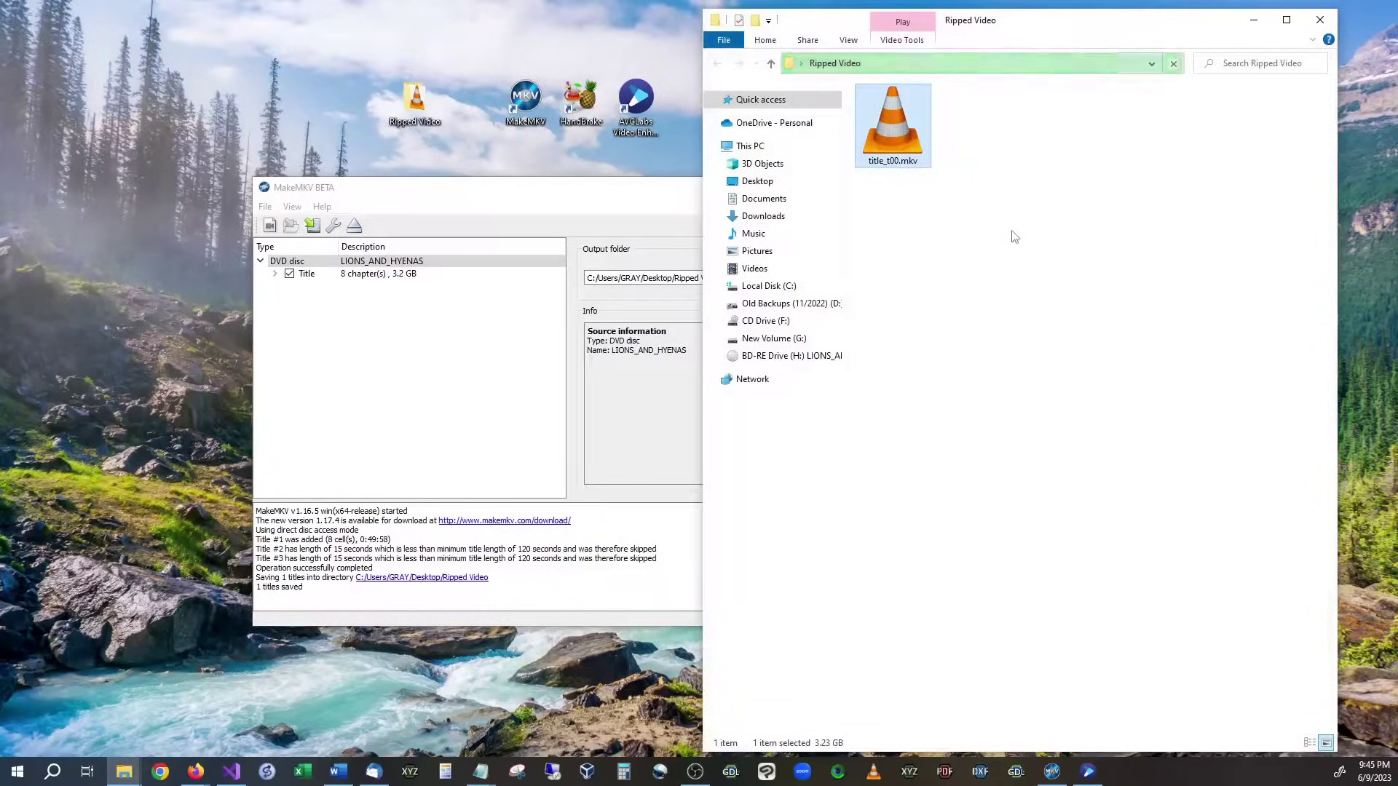
{"action": "double_click", "coordinate": [902, 147]}
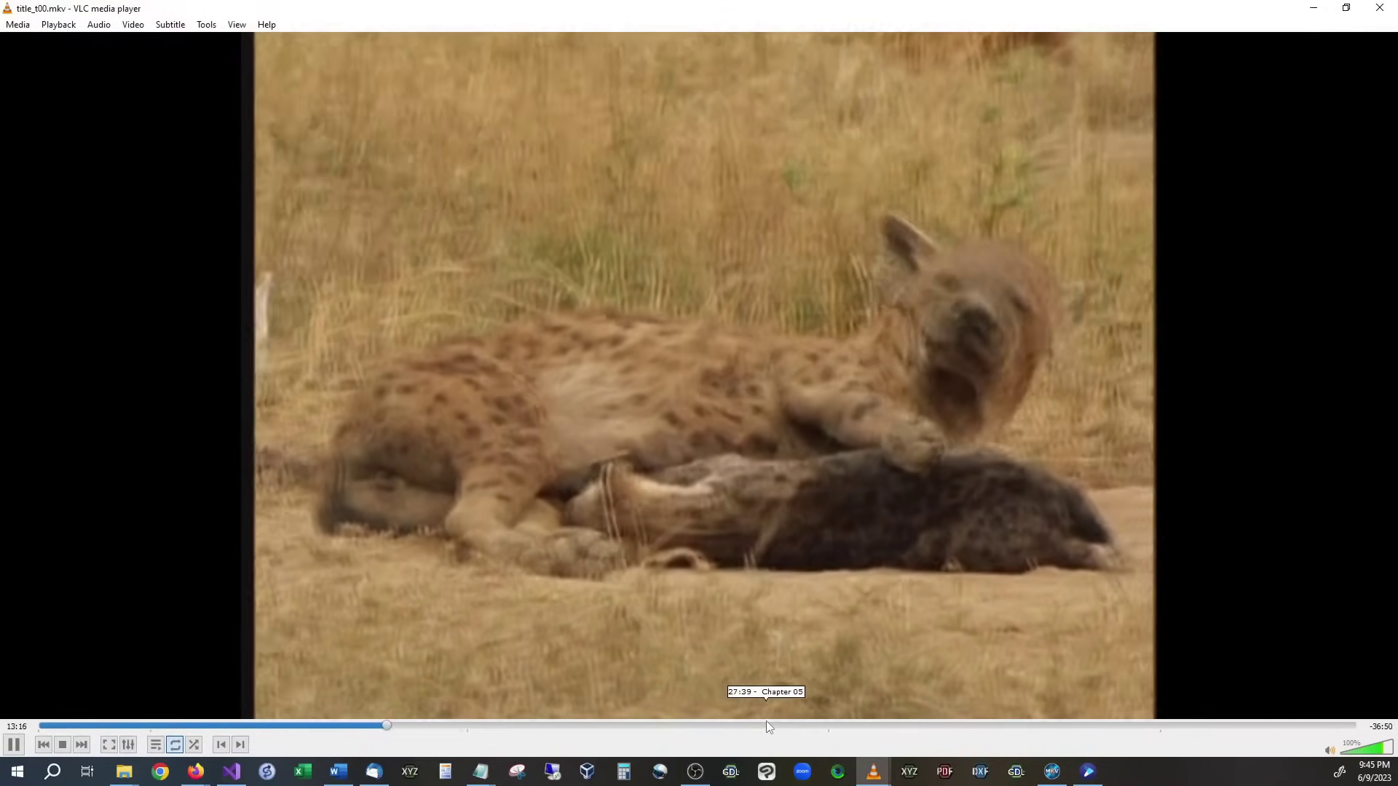
- Jump the VLC playback ahead to 27:40 to check the ripped video
{"action": "left_click", "coordinate": [766, 724]}
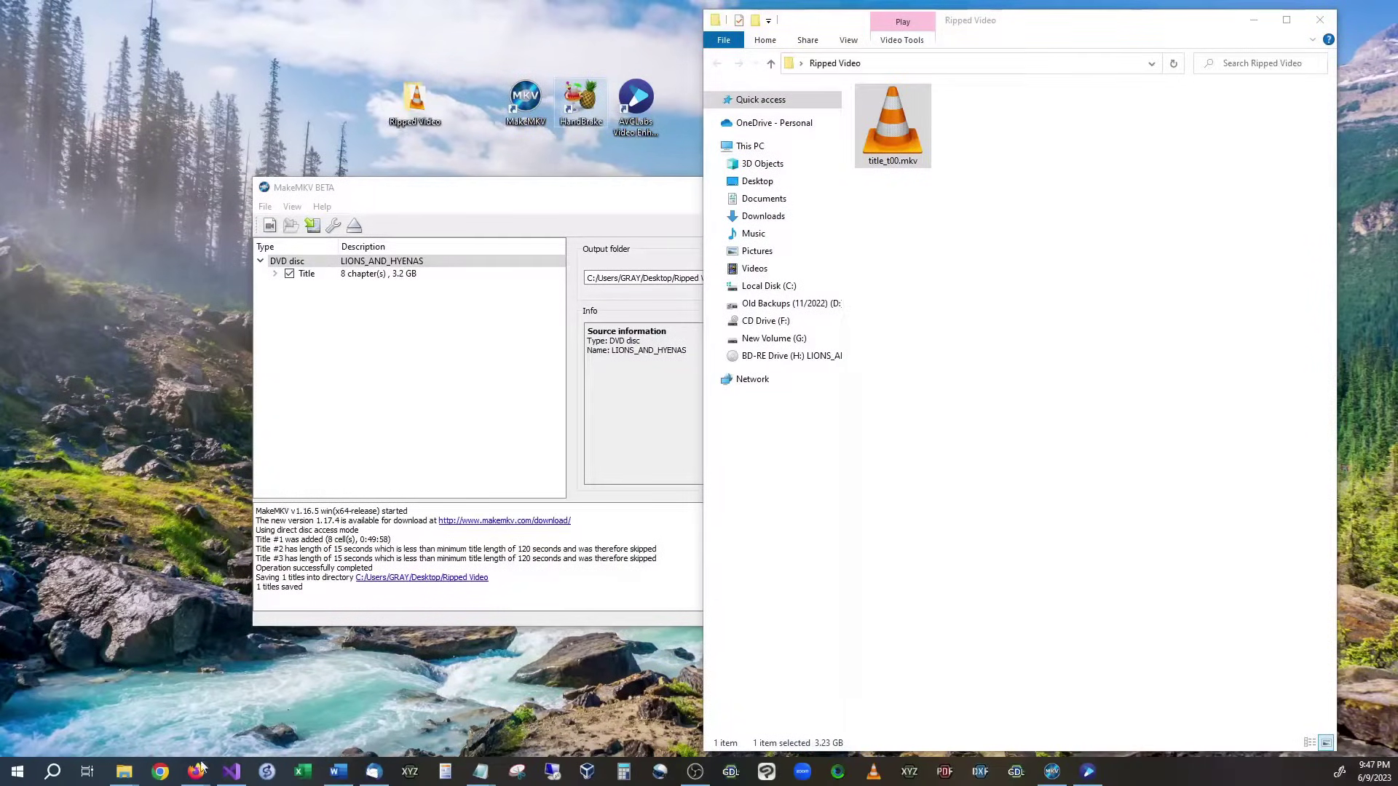
- Download the HandBrake 1.6.1 Windows installer from handbrake.fr in Firefox
{"action": "left_click", "coordinate": [269, 703]}
{"action": "left_click", "coordinate": [463, 16]}
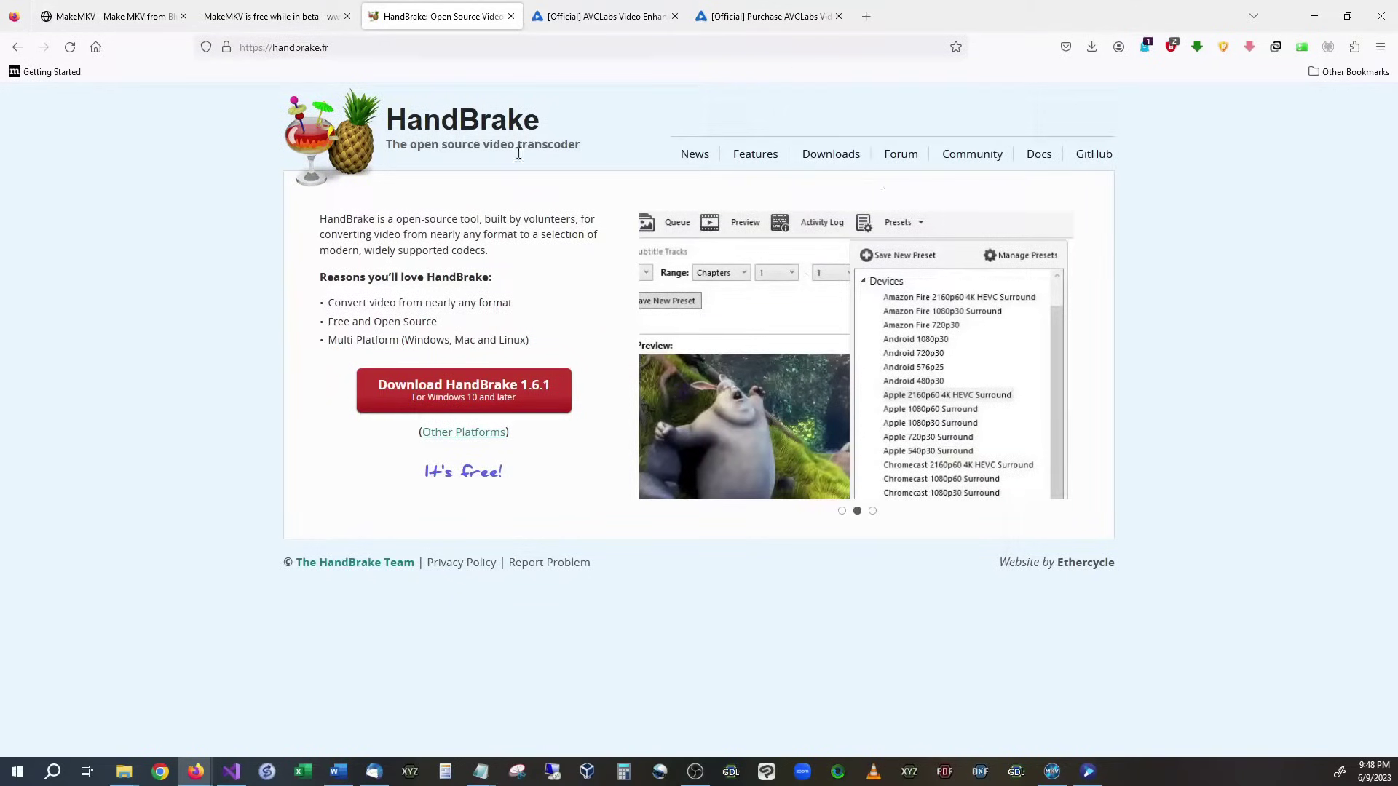
{"action": "left_click", "coordinate": [507, 390]}
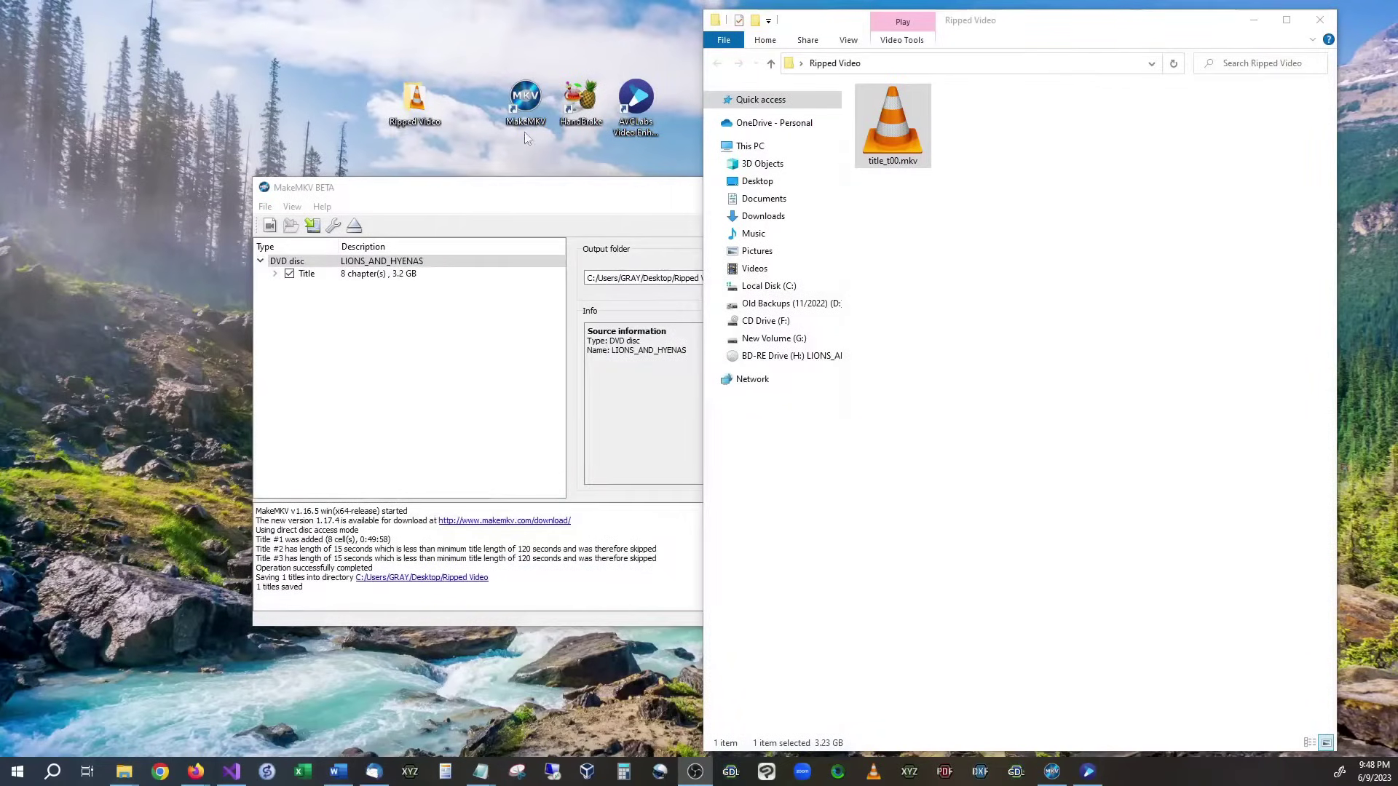
- Launch HandBrake, load title_t00.mkv as the source, and select the Title T00-1 output name
{"action": "double_click", "coordinate": [581, 100]}
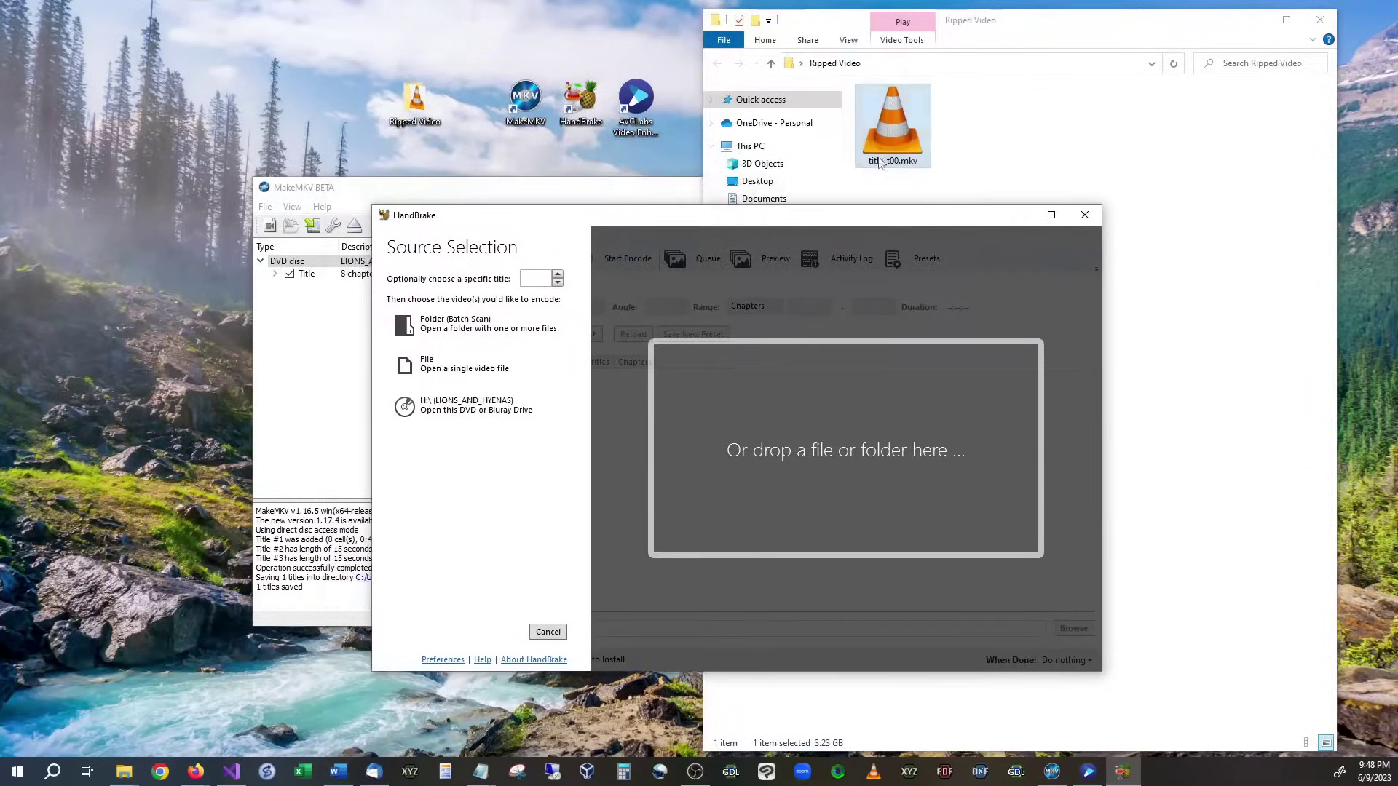
{"action": "left_click_drag", "start_coordinate": [884, 137], "coordinate": [581, 344]}
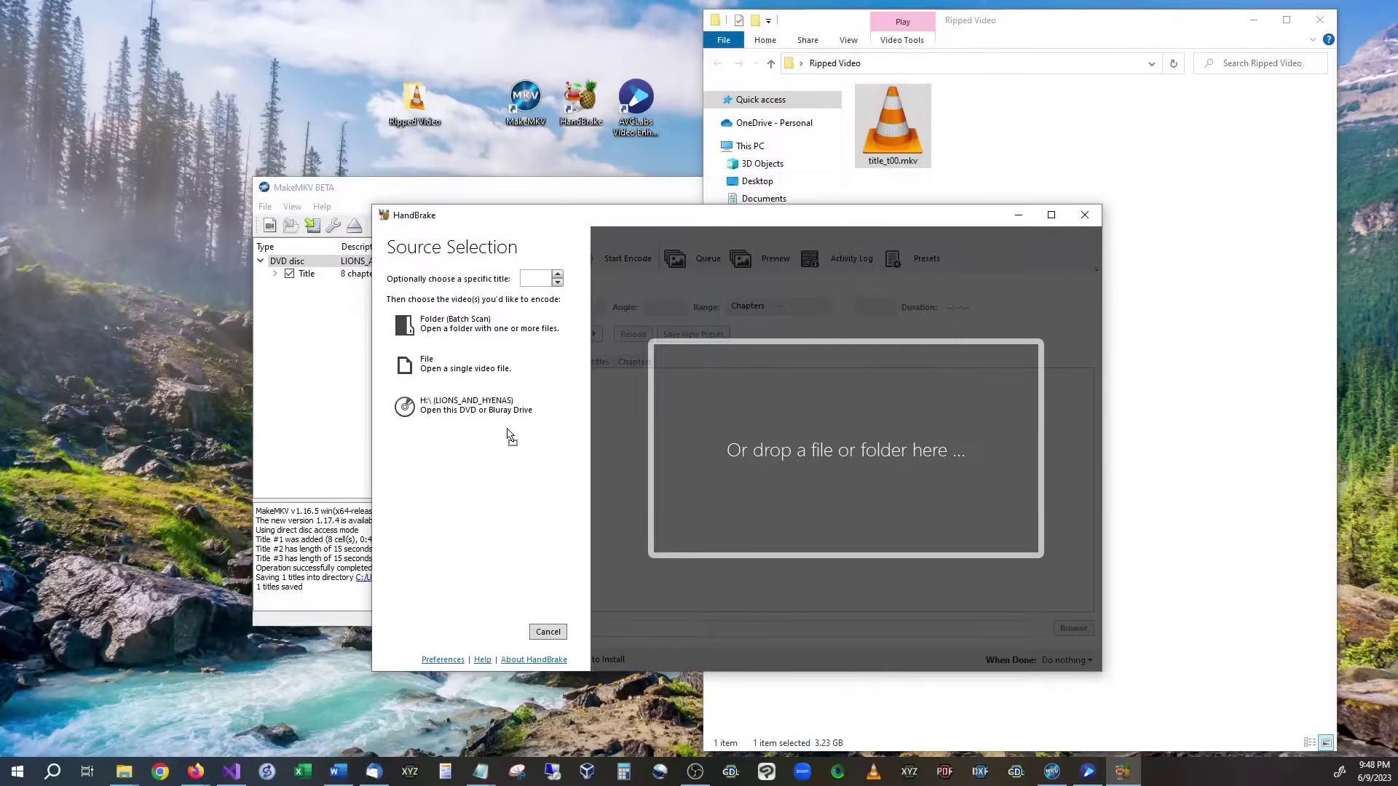
{"action": "left_click_drag", "start_coordinate": [517, 462], "coordinate": [468, 440]}
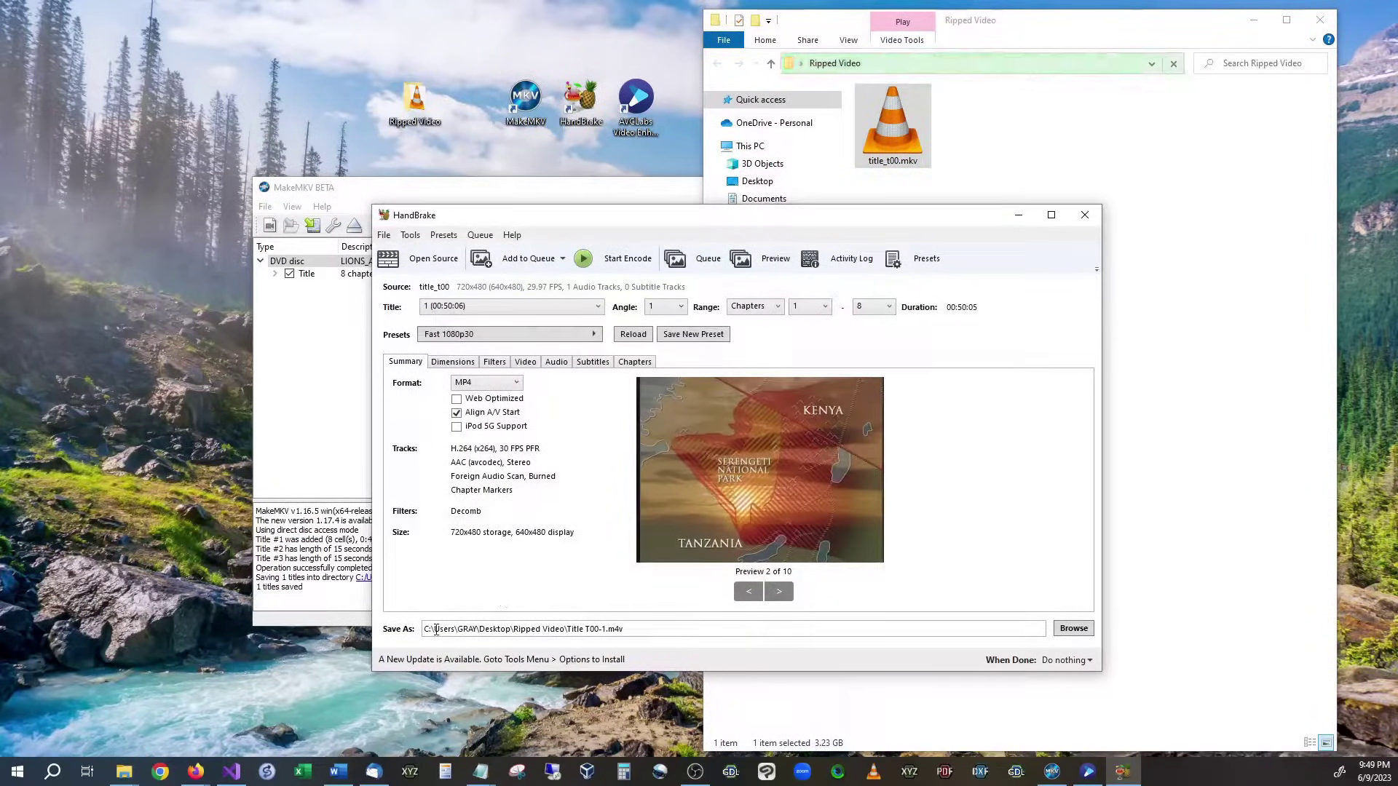
{"action": "left_click_drag", "start_coordinate": [431, 629], "coordinate": [917, 632]}
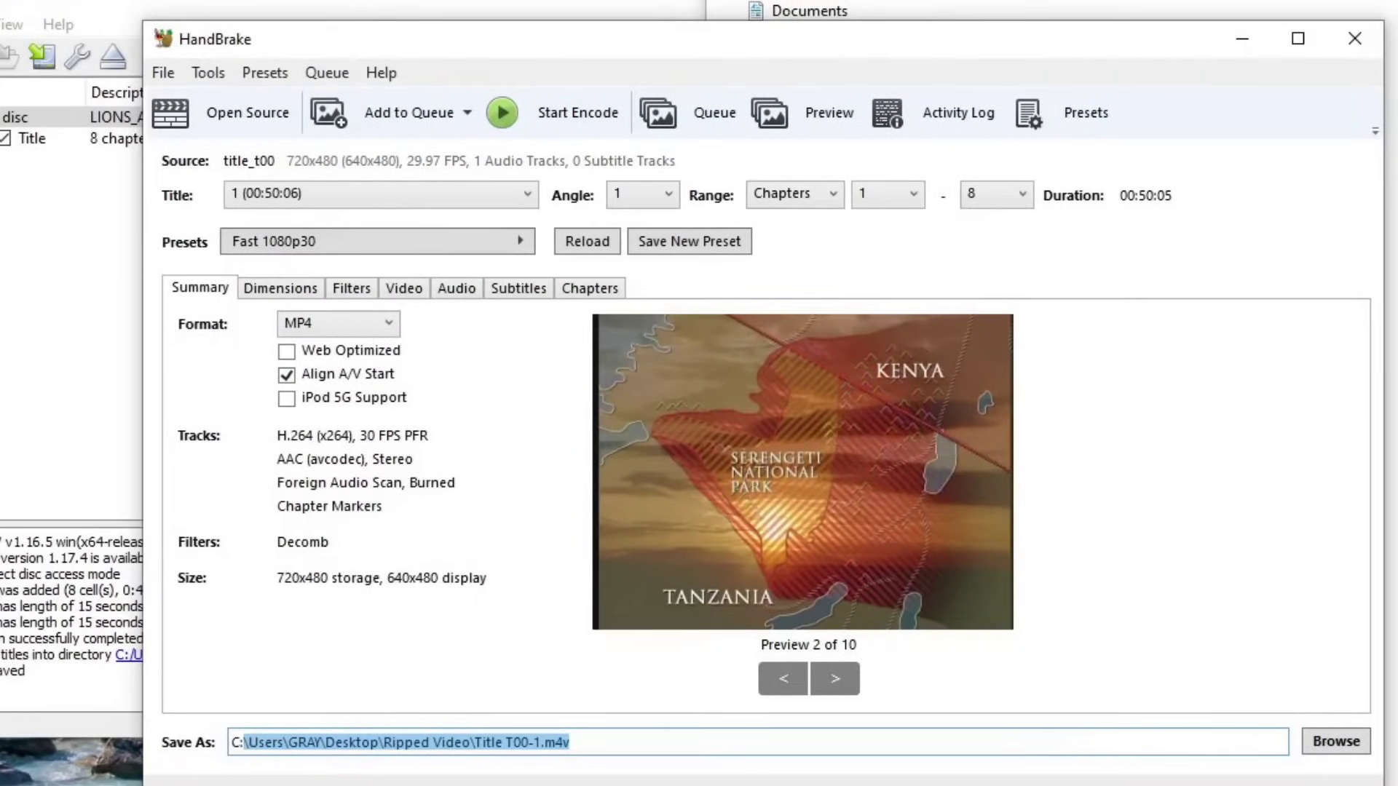
{"action": "left_click", "coordinate": [644, 750]}
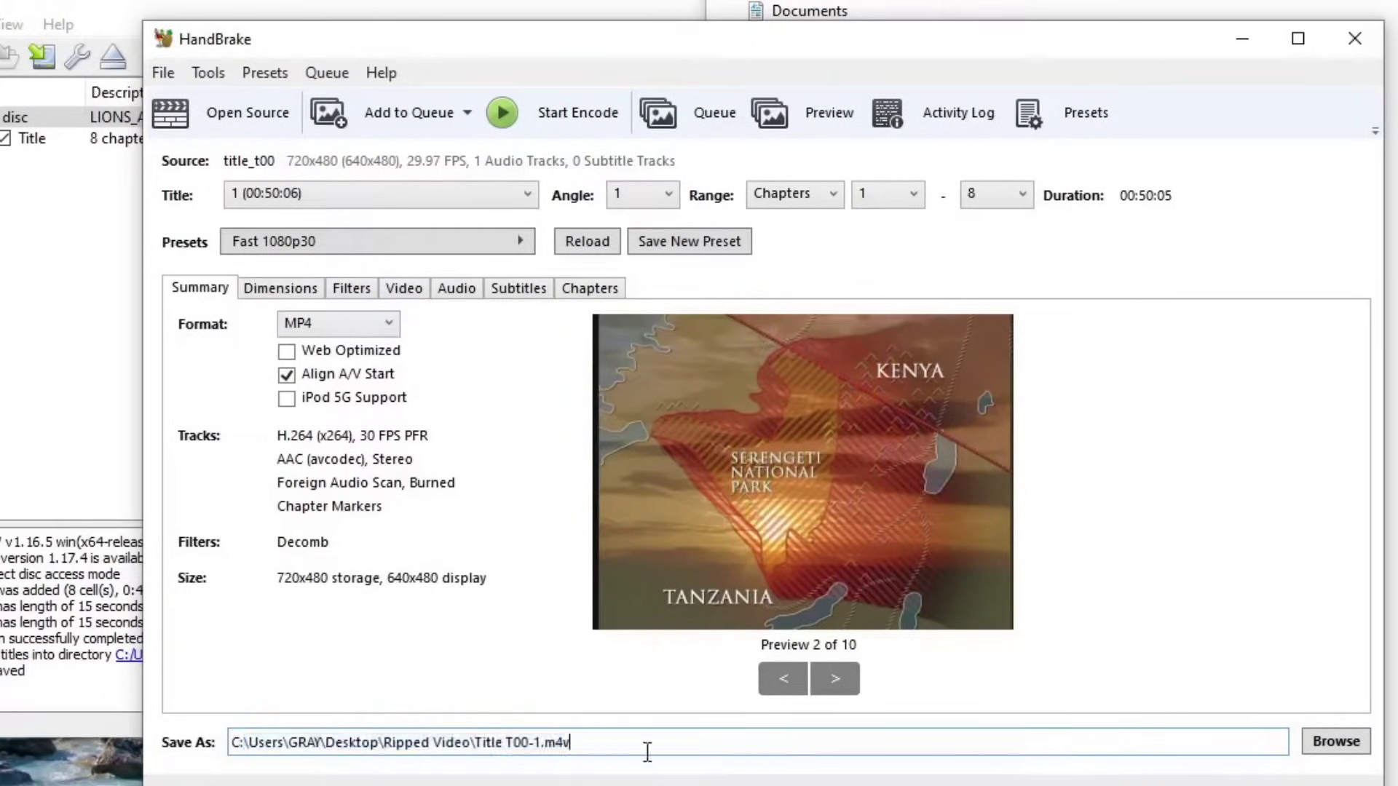
{"action": "left_click_drag", "start_coordinate": [533, 748], "coordinate": [500, 748]}
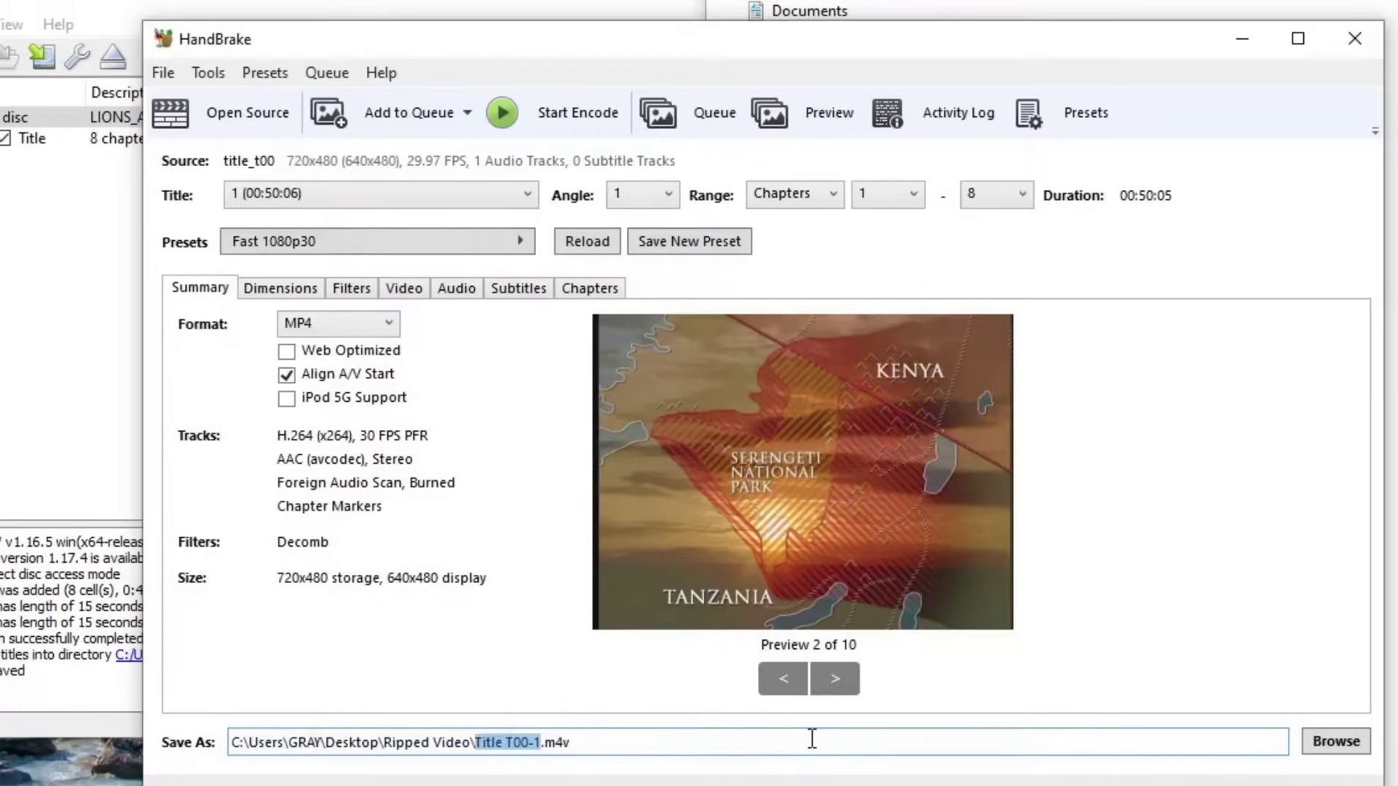
- Paste 'Lions Deluxe Box Set Disc 1' as the output name and set the container to MKV
{"action": "type", "text": "Lions Deluxe Box Set Disc 1"}
{"action": "left_click", "coordinate": [389, 326]}
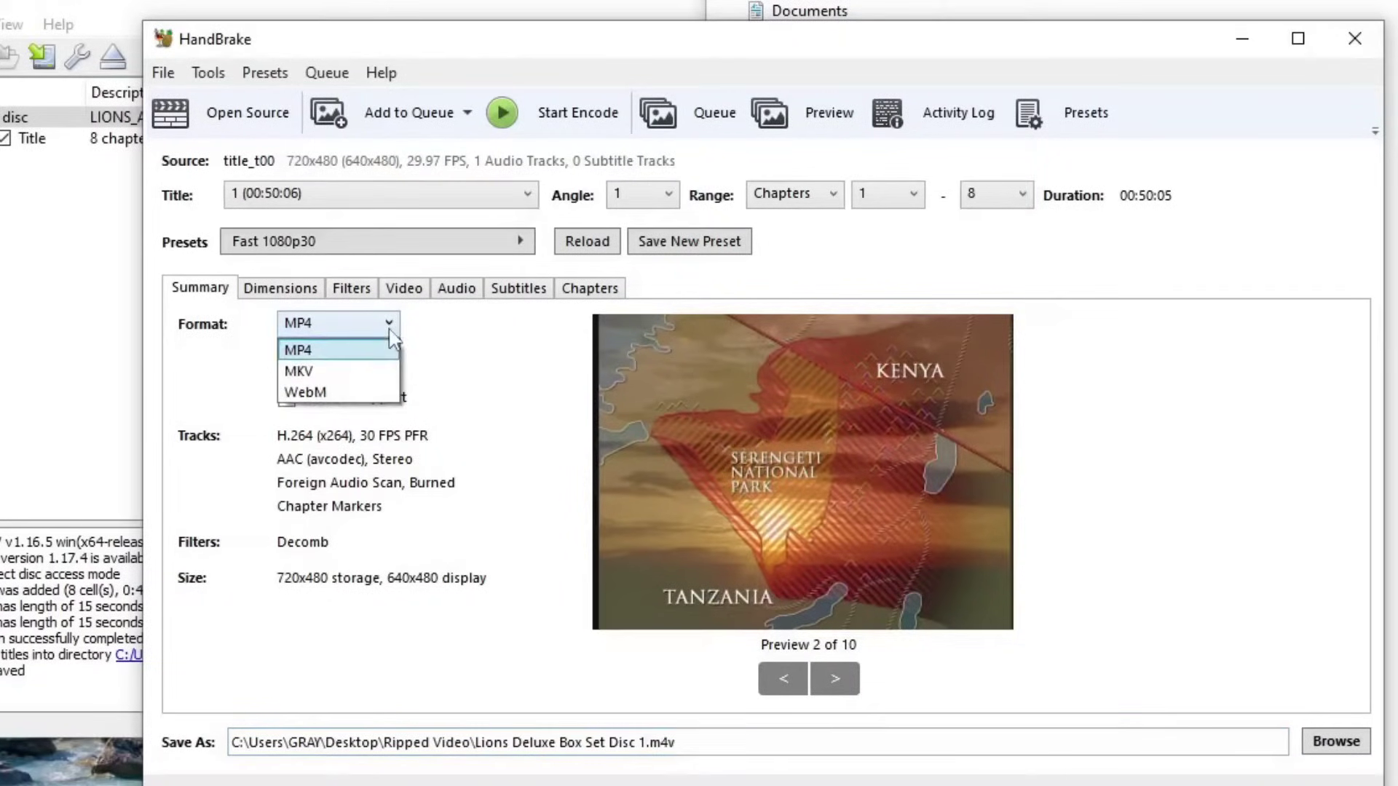
{"action": "left_click", "coordinate": [336, 373]}
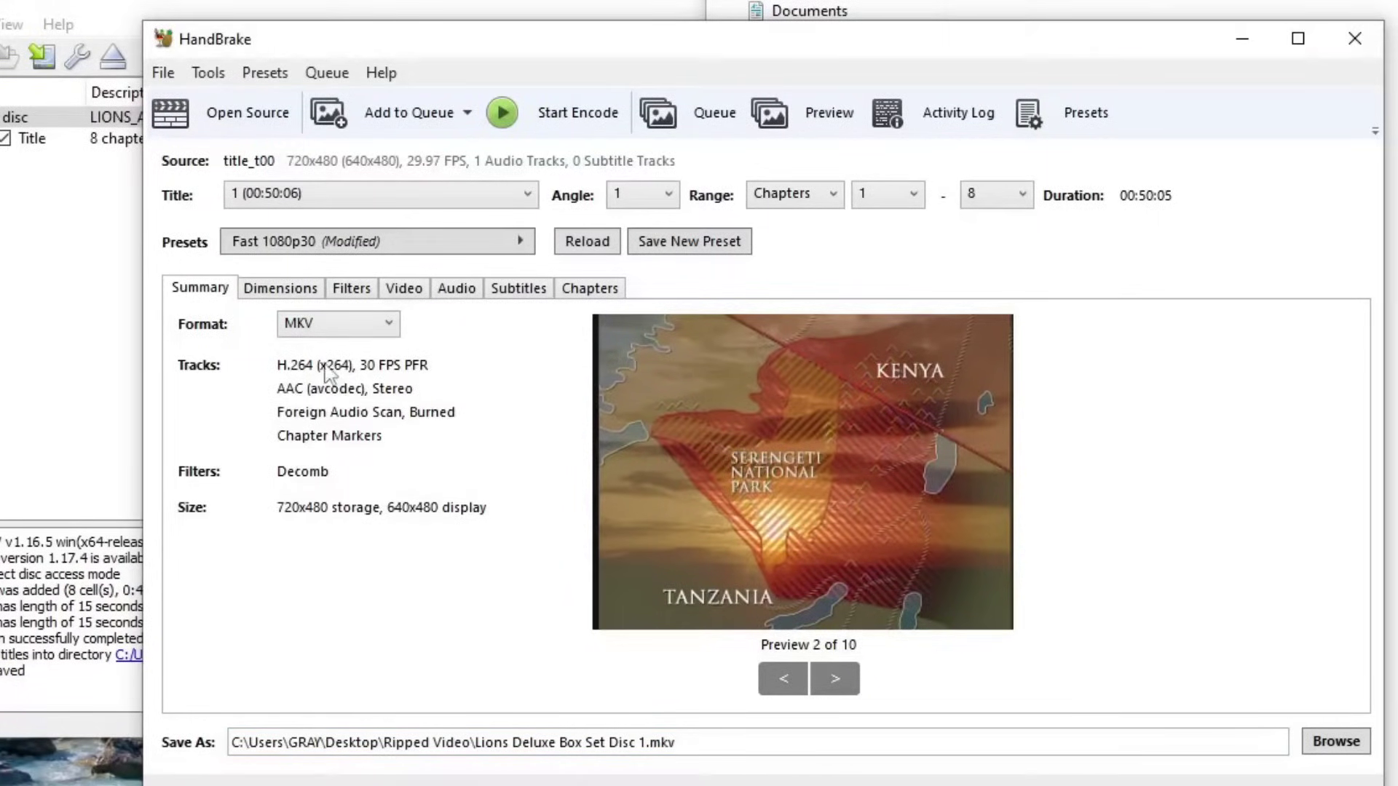
- Review the Dimensions, Filters and Video settings
{"action": "left_click", "coordinate": [281, 289]}
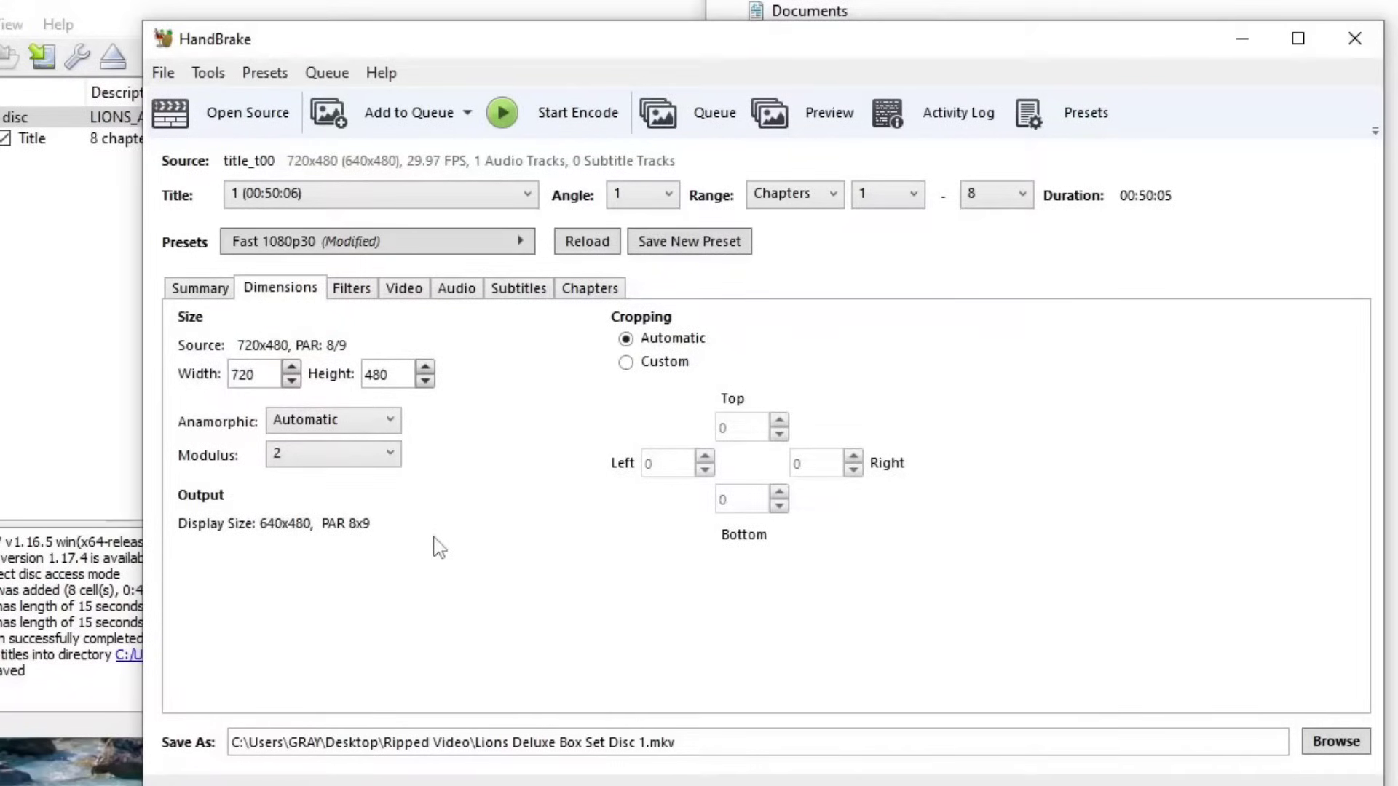
{"action": "left_click", "coordinate": [352, 289]}
{"action": "left_click", "coordinate": [405, 291]}
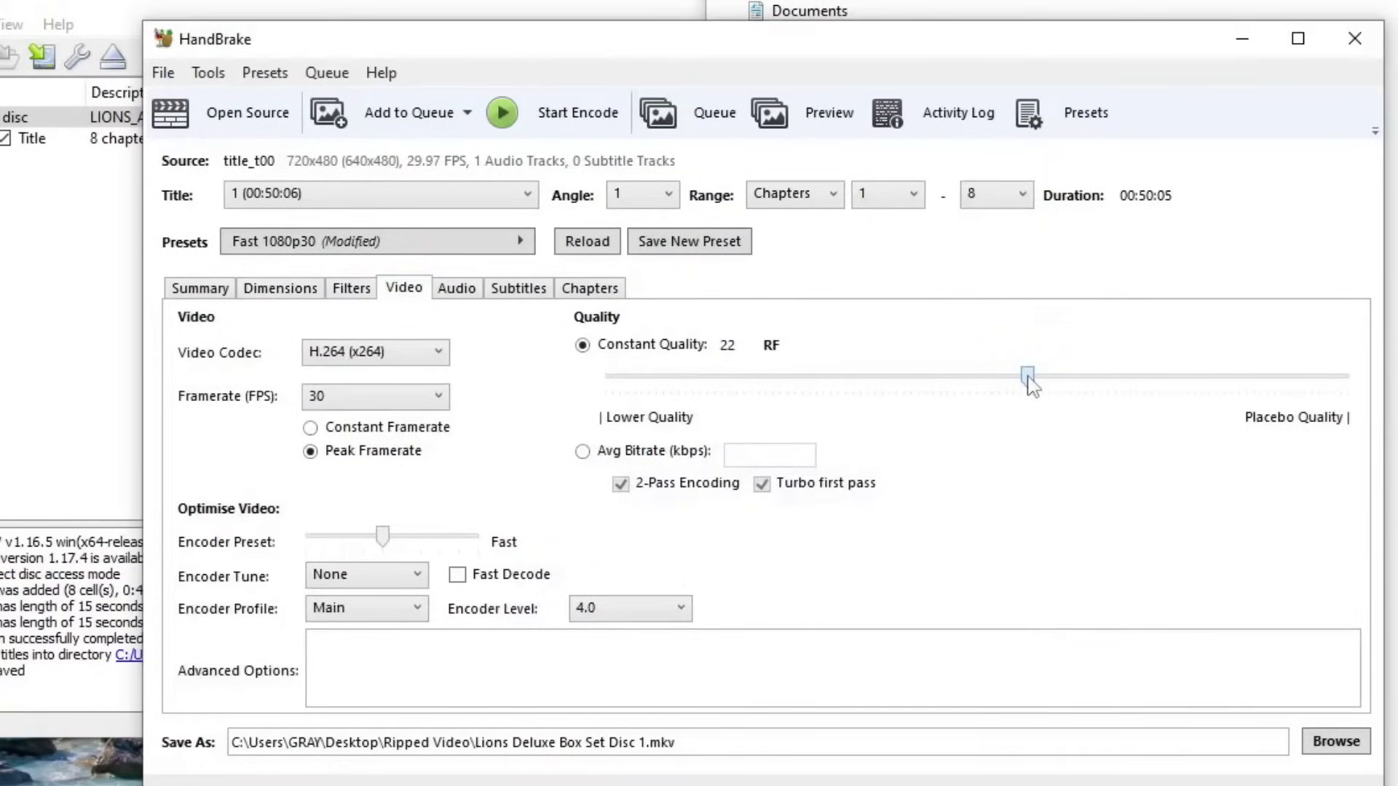
- Lower the Constant Quality slider to RF 23
{"action": "left_click_drag", "start_coordinate": [1029, 385], "coordinate": [1019, 386]}
{"action": "mouse_move", "coordinate": [1056, 390]}
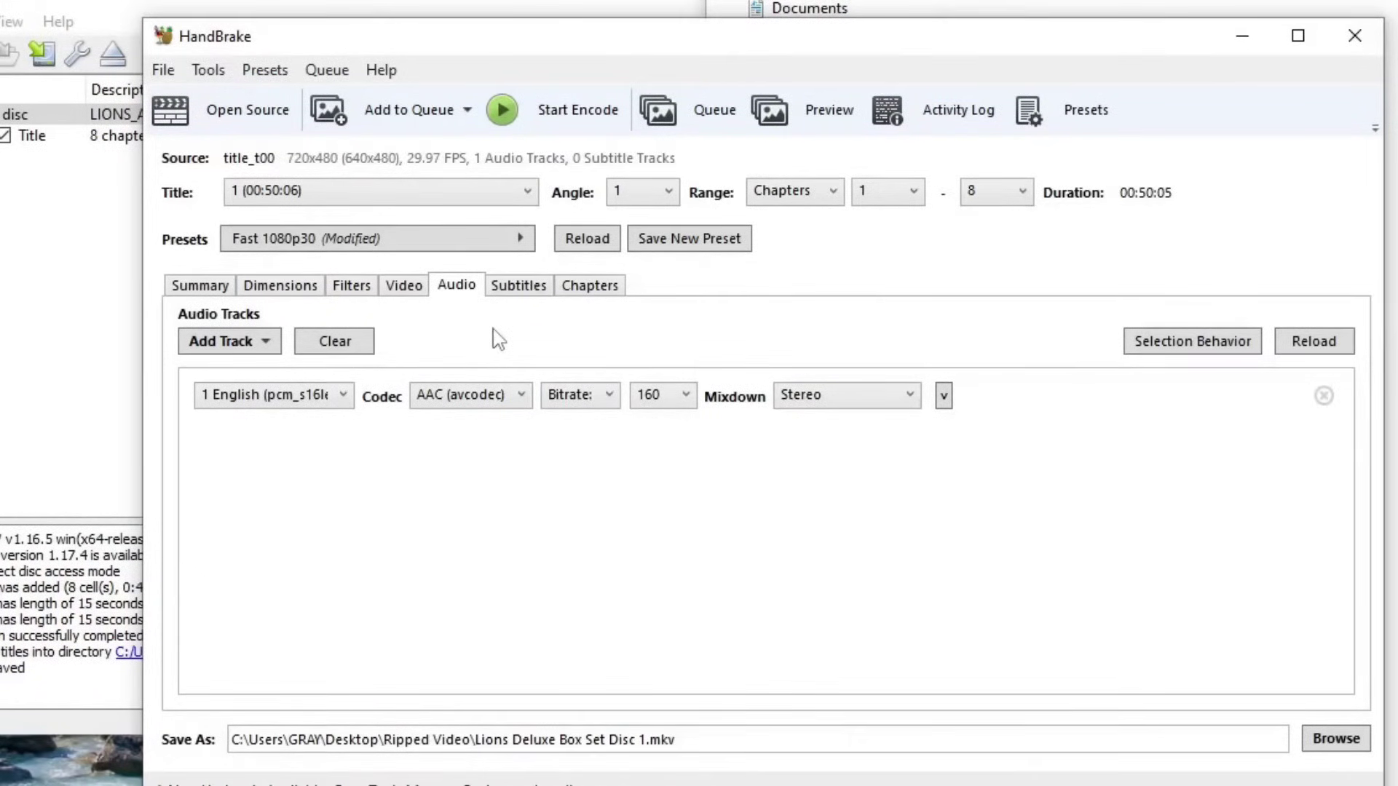
- Leave the Foreign Audio Scan subtitle choice unchanged and start the encode
{"action": "left_click", "coordinate": [520, 287]}
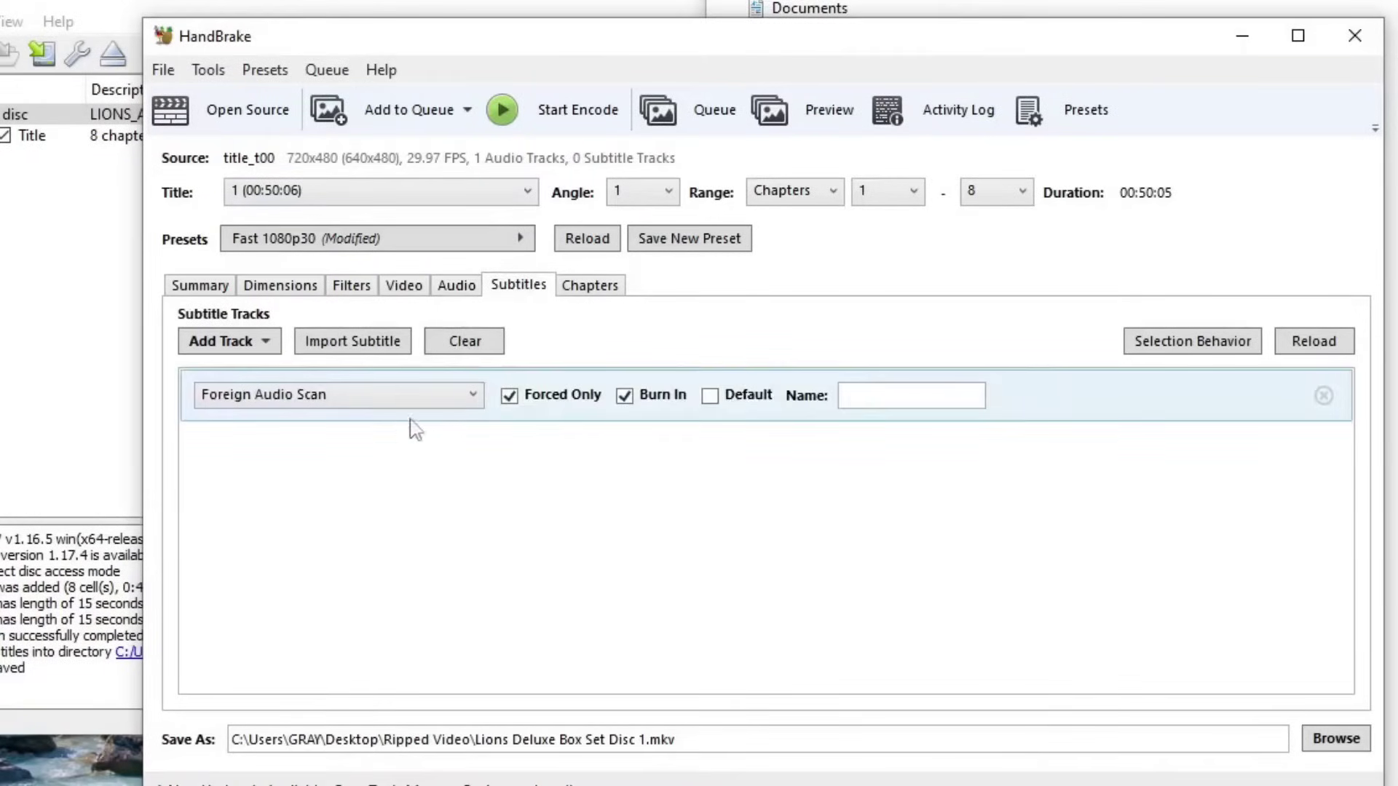
{"action": "left_click", "coordinate": [473, 396]}
{"action": "left_click", "coordinate": [712, 340]}
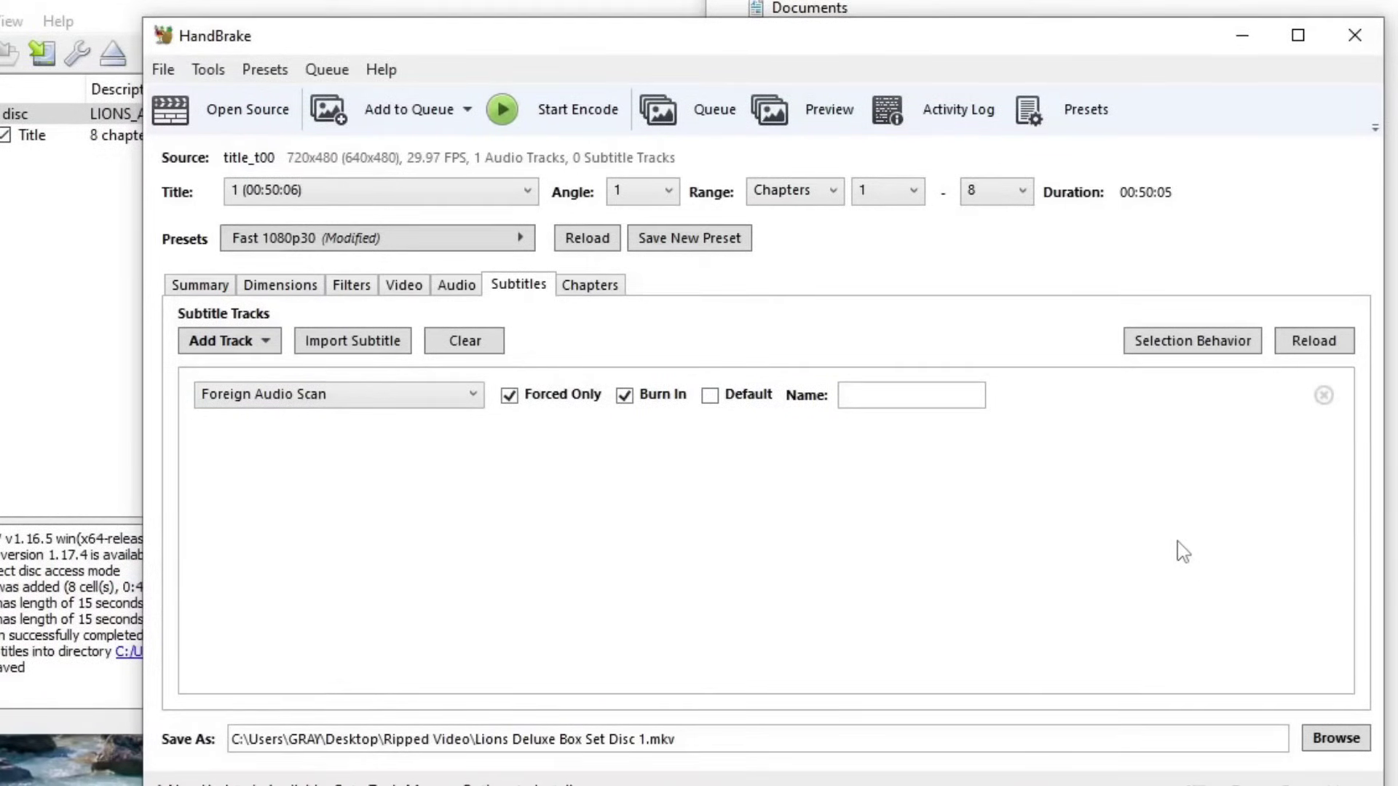
{"action": "left_click", "coordinate": [535, 120]}
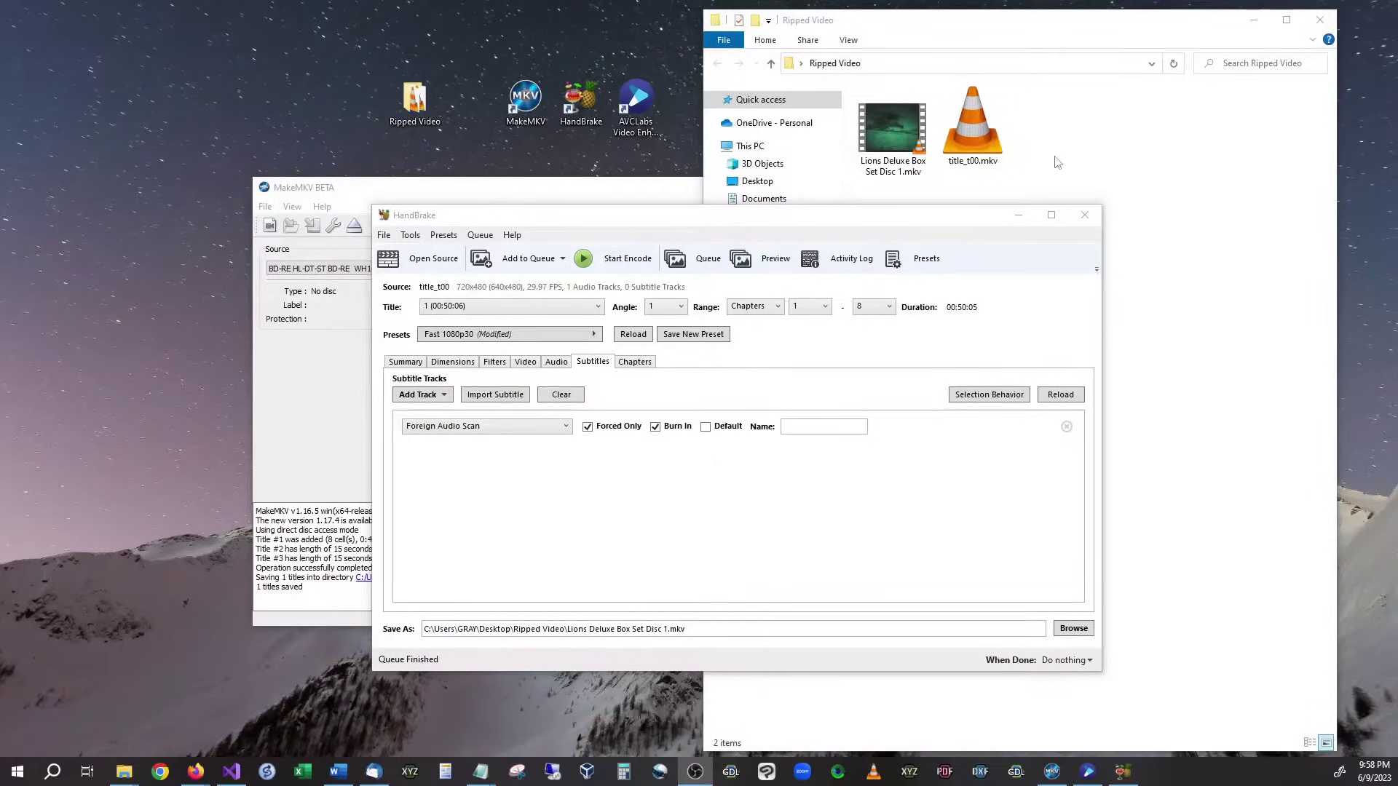
- Close HandBrake and MakeMKV
{"action": "left_click", "coordinate": [1085, 215]}
{"action": "left_click", "coordinate": [645, 202]}
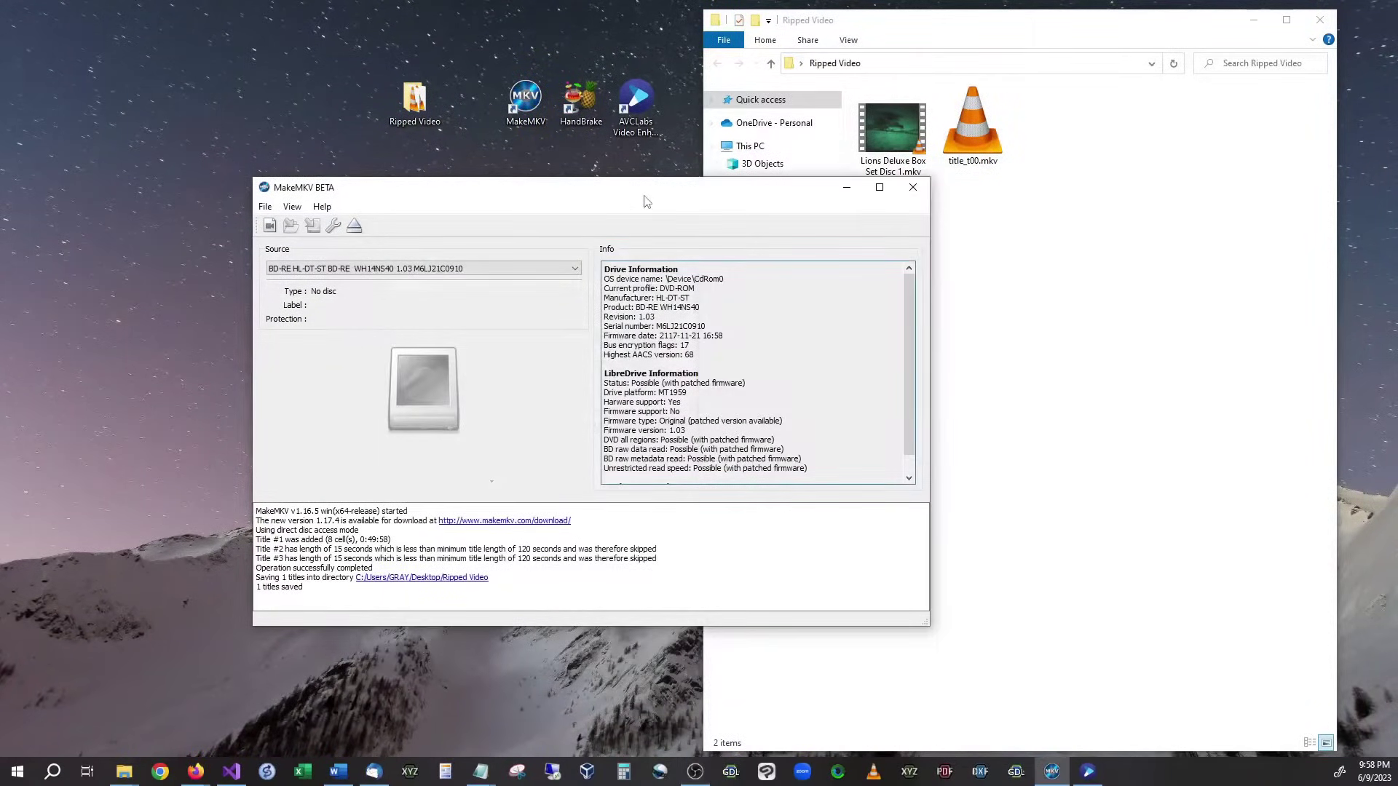
{"action": "left_click", "coordinate": [913, 188]}
- Play Lions Deluxe Box Set Disc 1.mkv in VLC and check its 634 MB, 00:50:06 details
{"action": "left_click", "coordinate": [889, 147]}
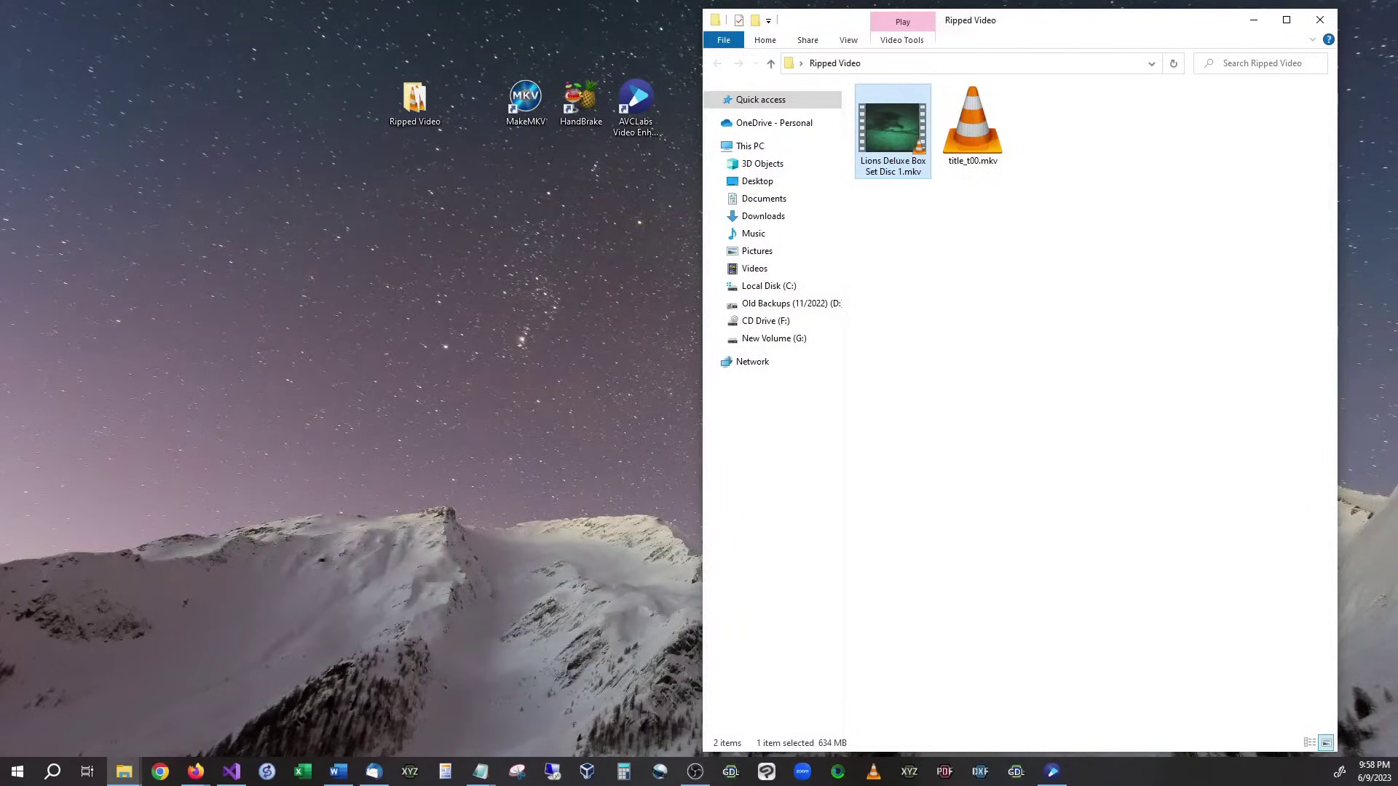
{"action": "key", "text": "Return"}
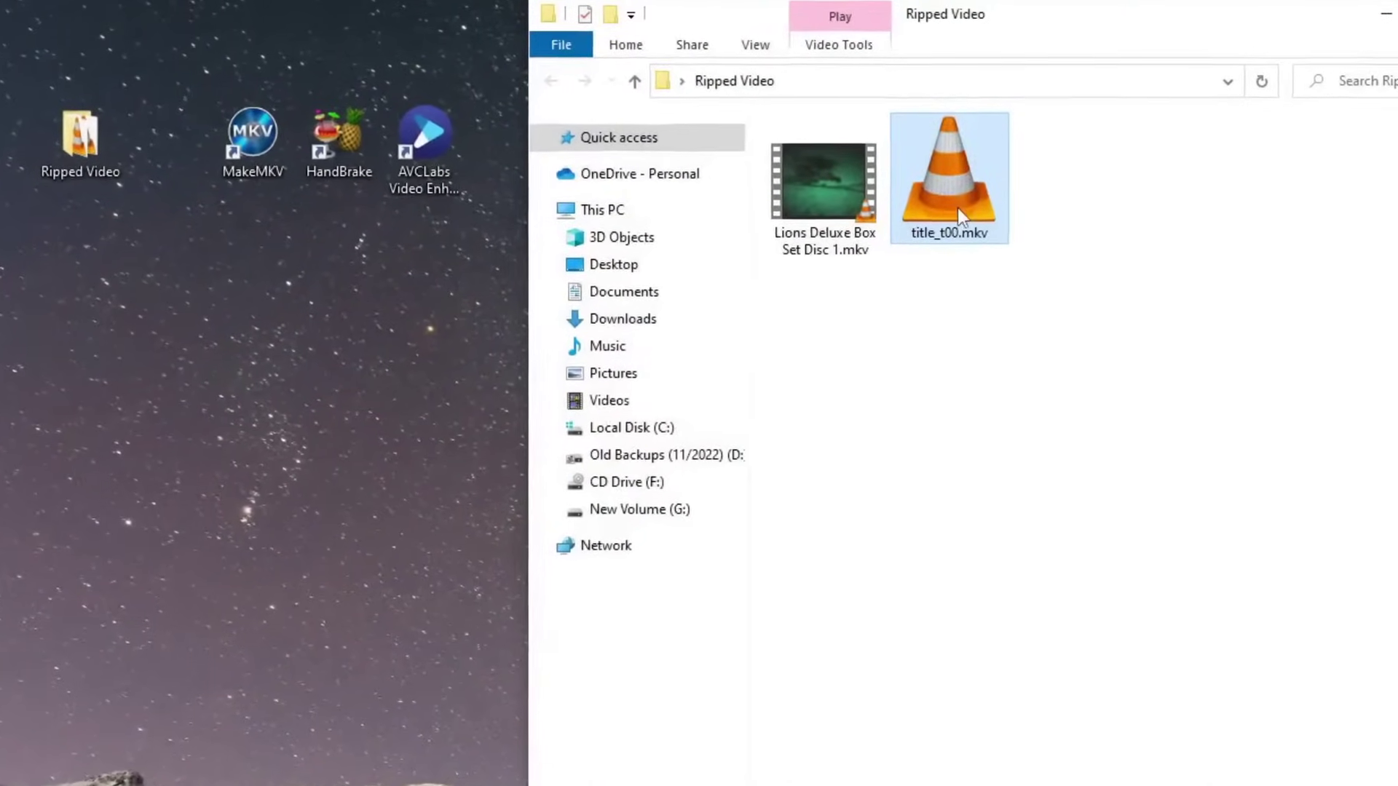
{"action": "mouse_move", "coordinate": [956, 213]}
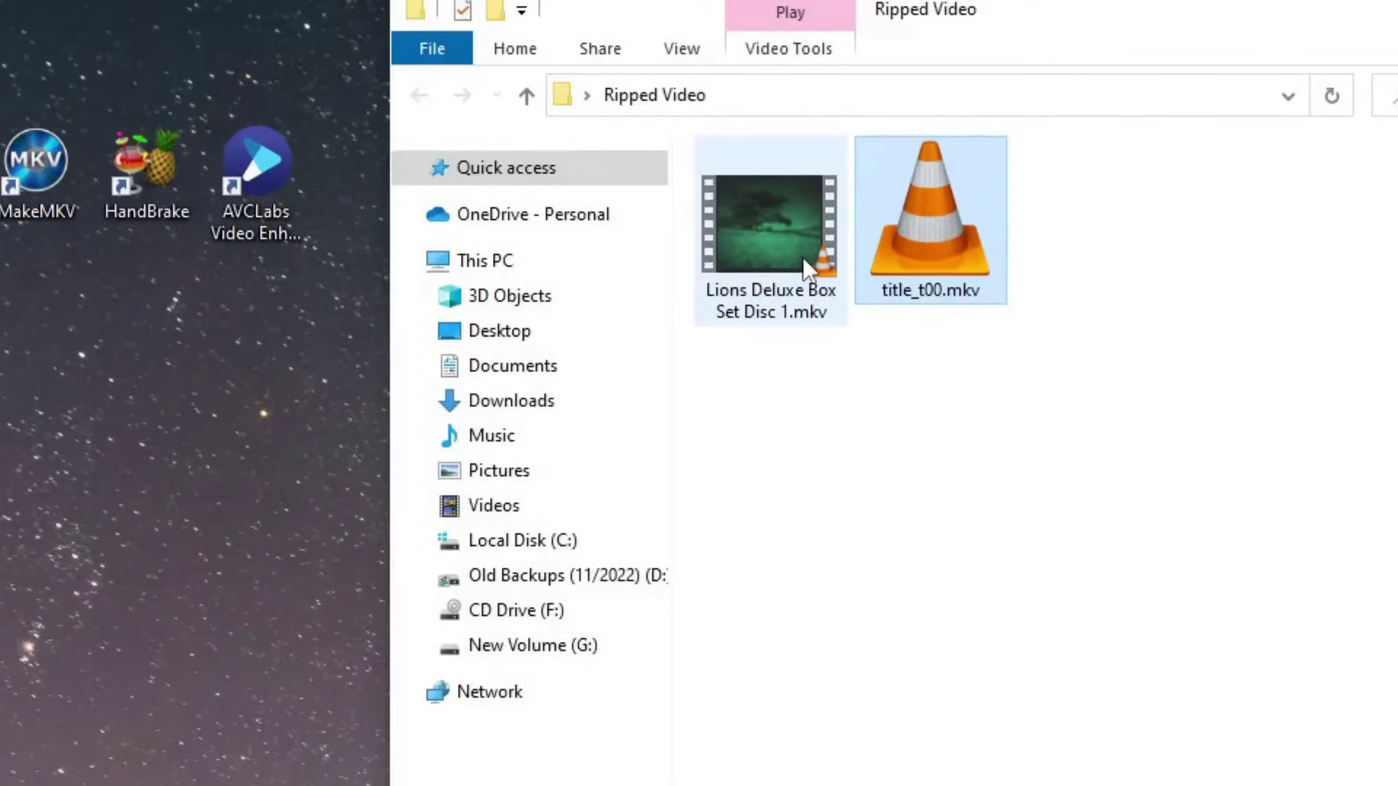
{"action": "left_click", "coordinate": [802, 257]}
{"action": "mouse_move", "coordinate": [778, 234]}
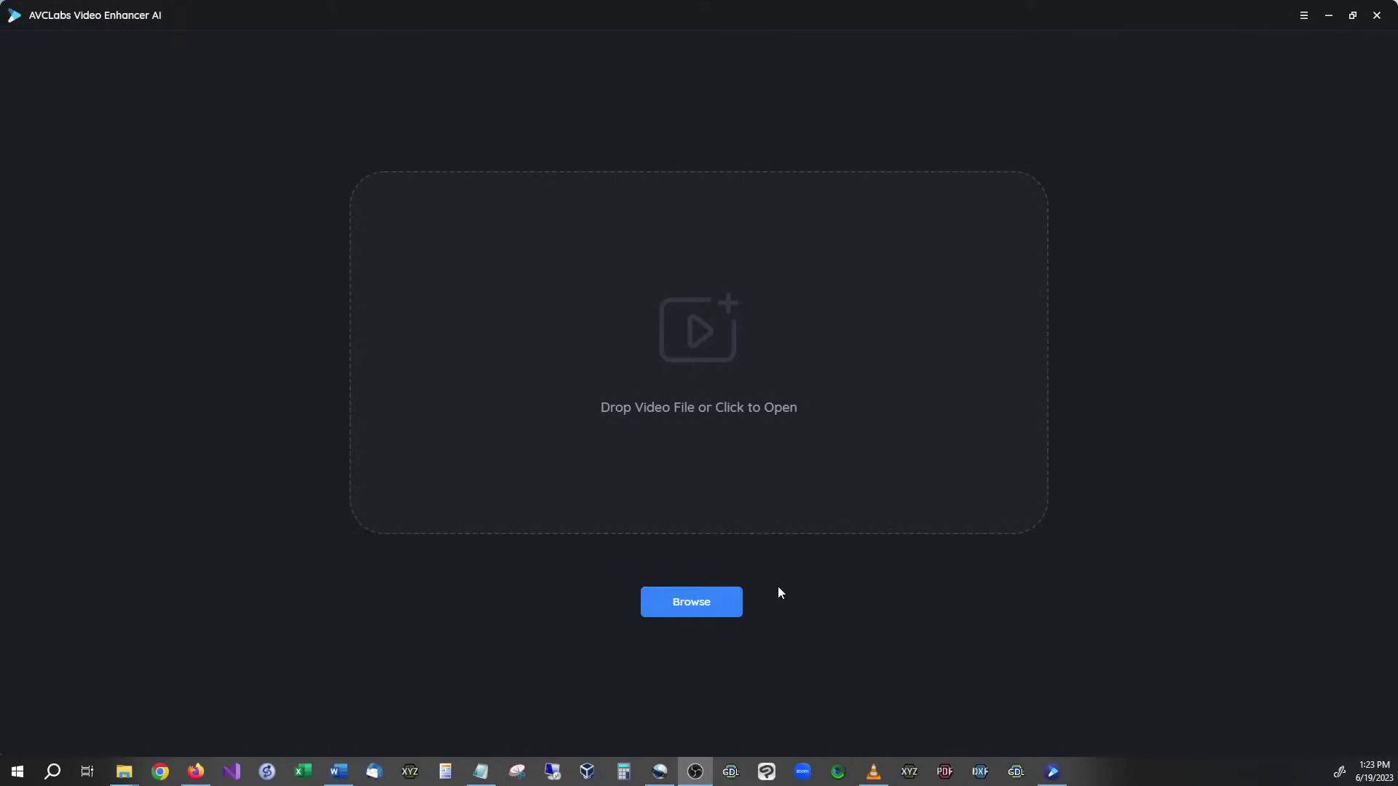
- Drag Lions Deluxe Box Set Disc 1.mkv from the Ripped Video folder into AVCLabs' drop area
{"action": "mouse_move", "coordinate": [124, 772]}
{"action": "left_click", "coordinate": [182, 742]}
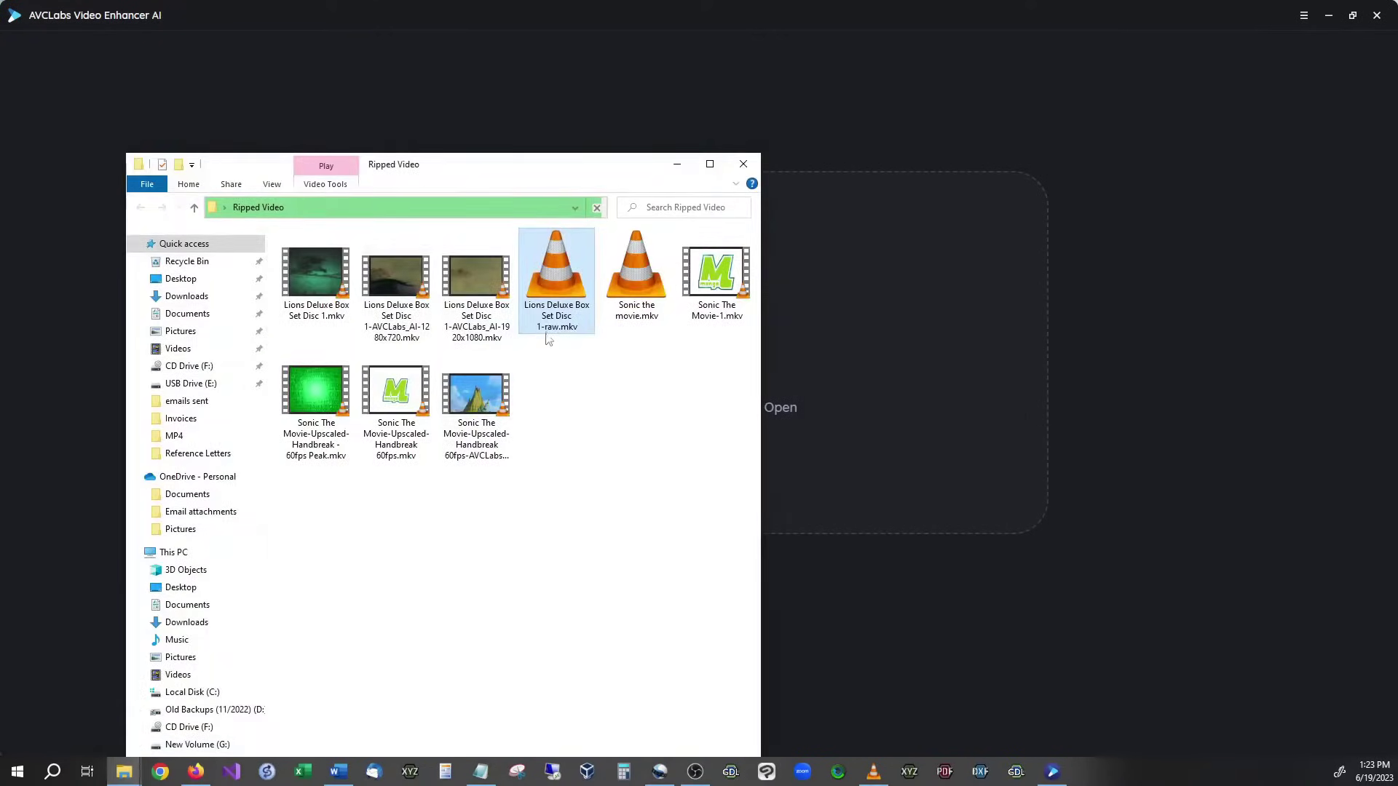
{"action": "left_click_drag", "start_coordinate": [699, 480], "coordinate": [274, 267]}
{"action": "left_click", "coordinate": [634, 430]}
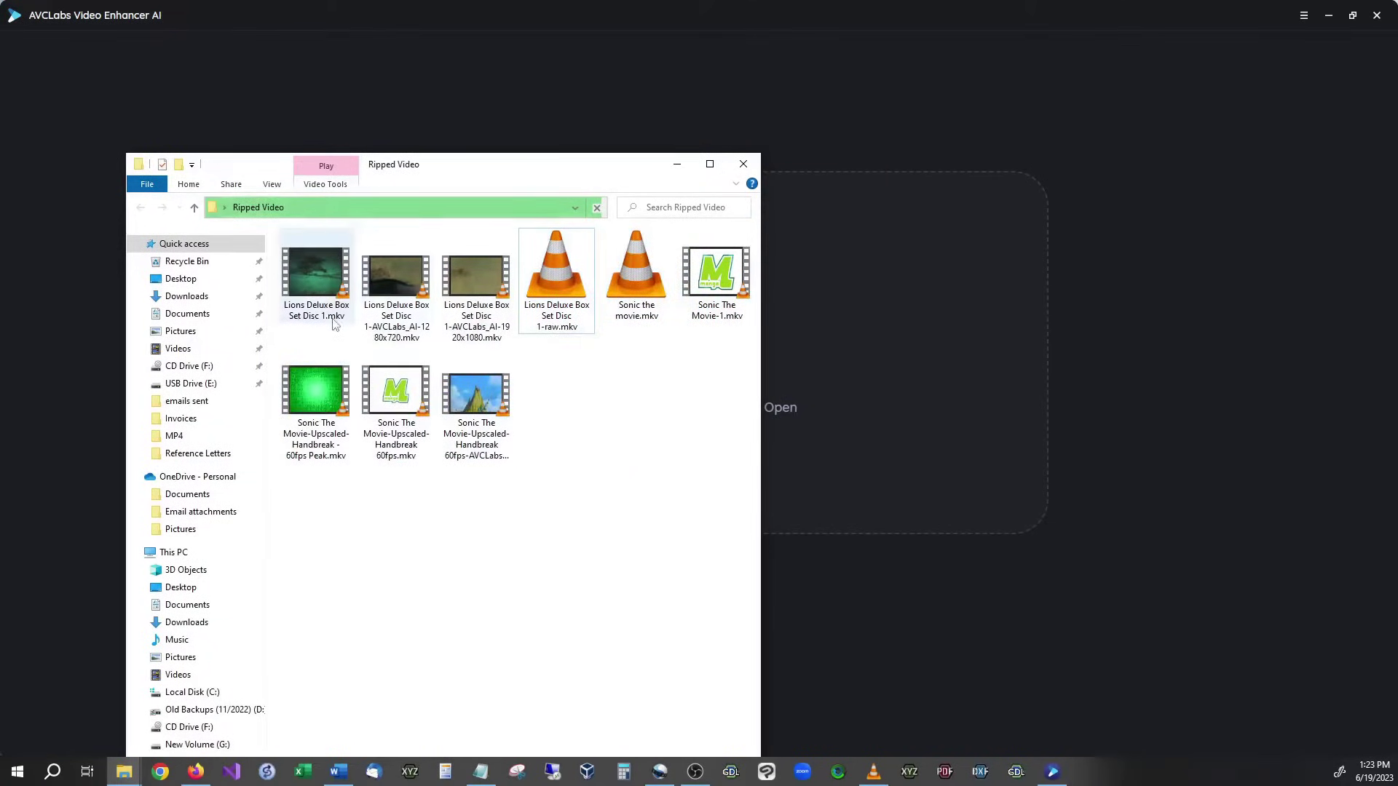
{"action": "left_click", "coordinate": [484, 319]}
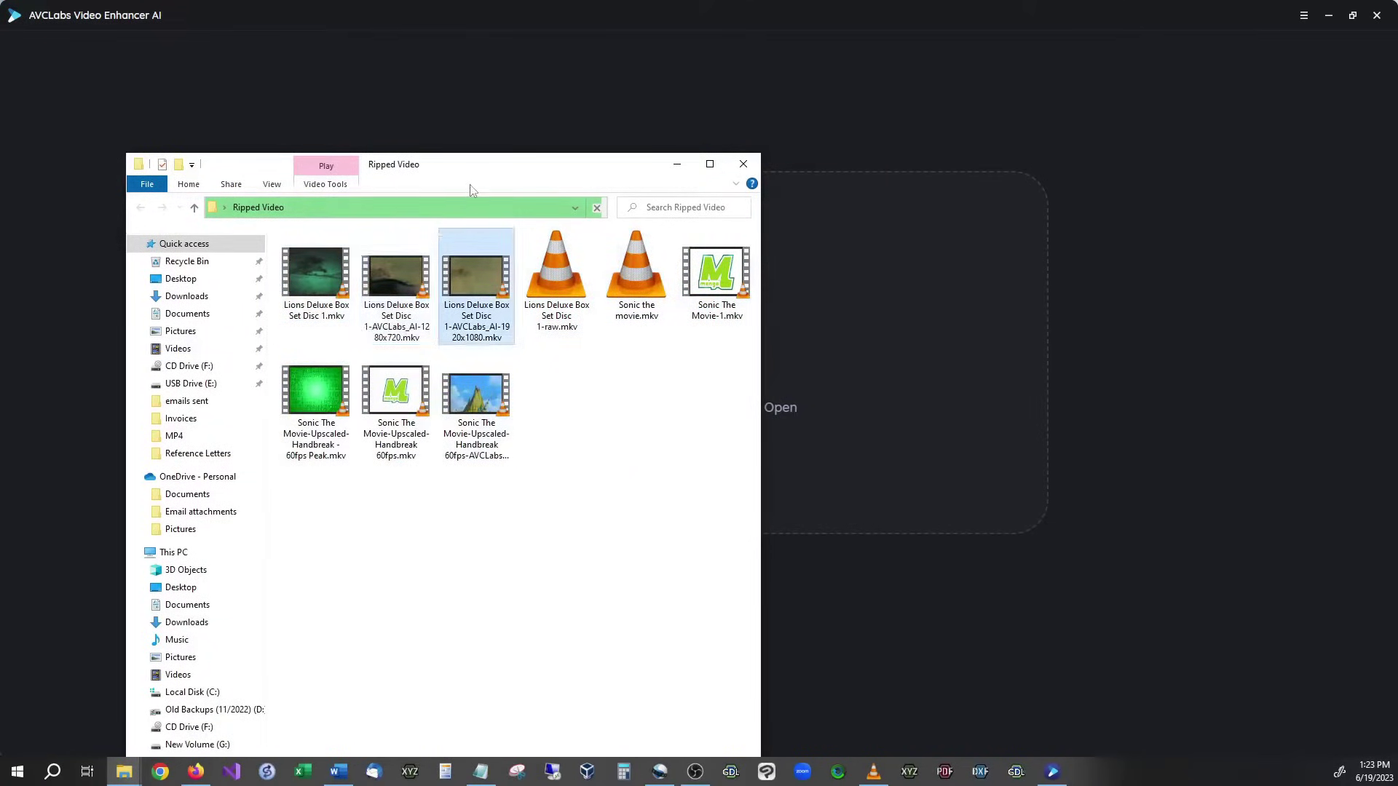
{"action": "left_click_drag", "start_coordinate": [472, 190], "coordinate": [472, 99]}
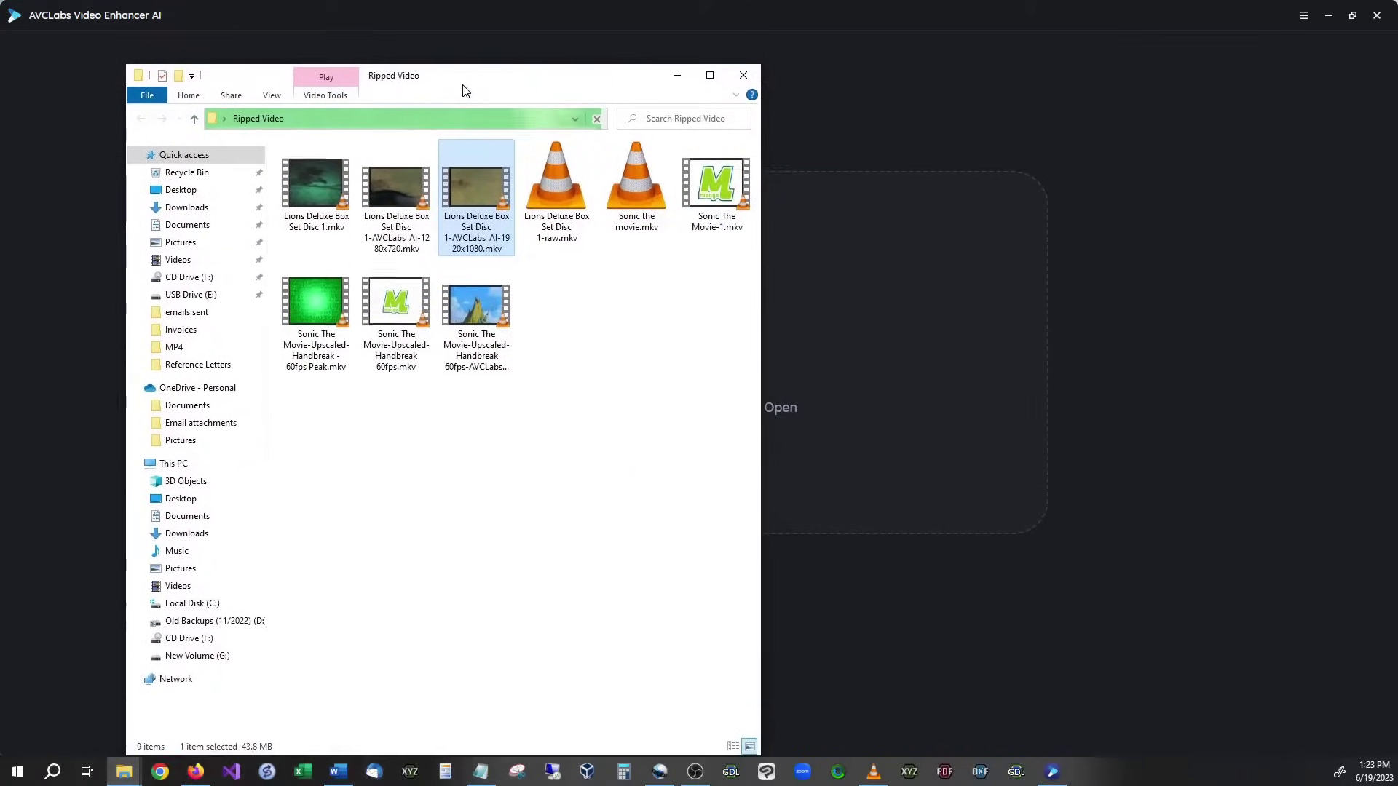
{"action": "left_click", "coordinate": [414, 172]}
{"action": "left_click", "coordinate": [317, 191]}
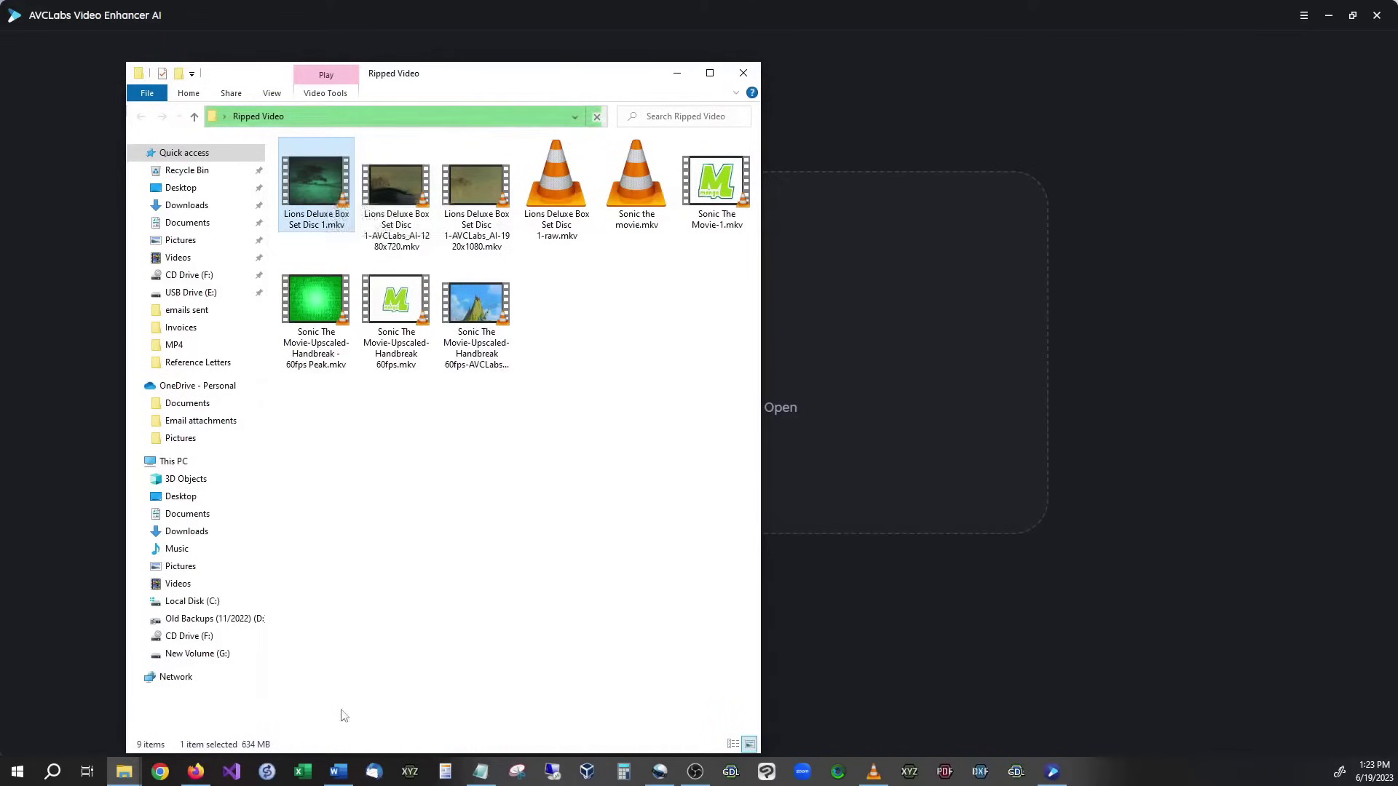
{"action": "left_click_drag", "start_coordinate": [317, 174], "coordinate": [976, 351]}
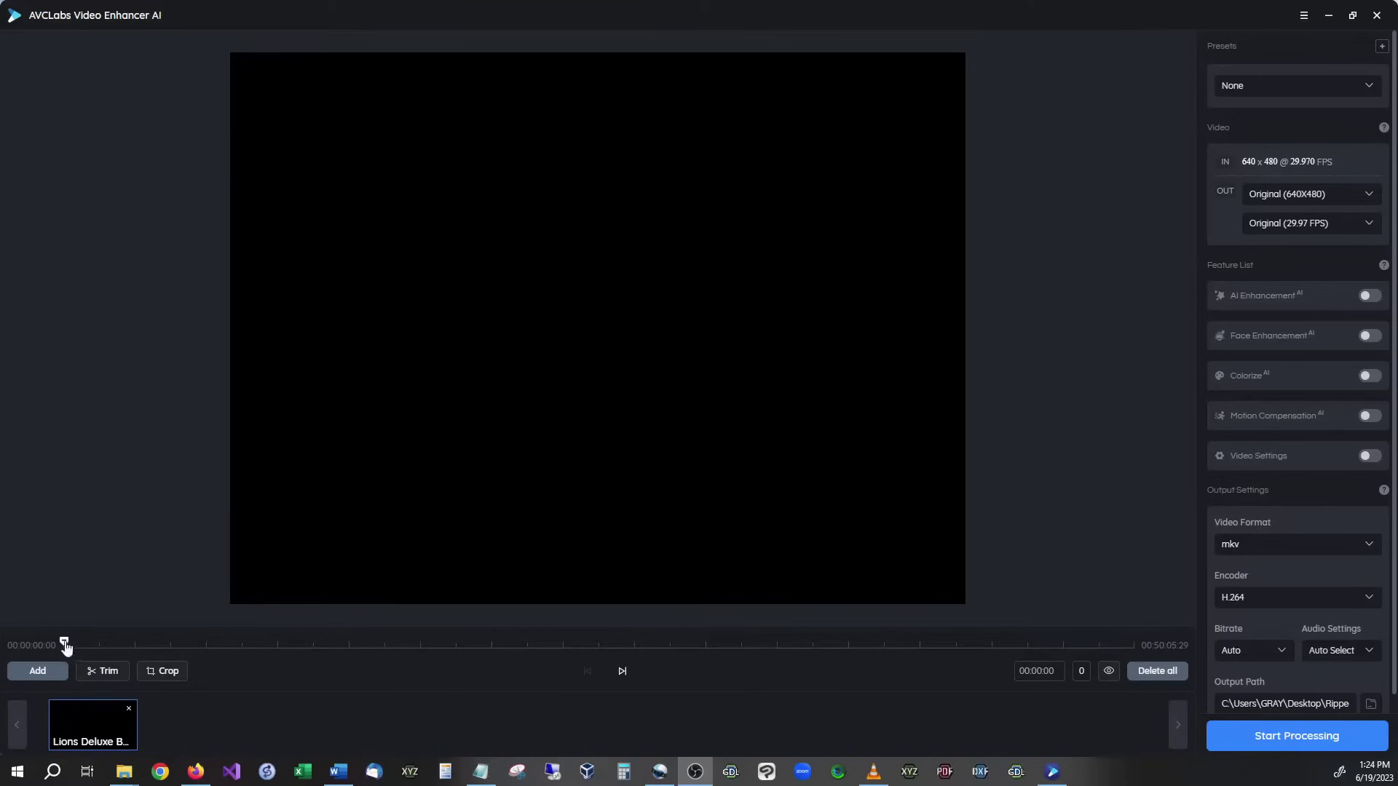
- Mark start frame 00:00:38:24 and end frame 00:00:46:29, then apply the trim
{"action": "mouse_move", "coordinate": [64, 644]}
{"action": "left_mouse_down"}
{"action": "mouse_move", "coordinate": [503, 626]}
{"action": "mouse_move", "coordinate": [64, 644]}
{"action": "mouse_move", "coordinate": [78, 644]}
{"action": "left_mouse_up"}
{"action": "left_click", "coordinate": [112, 673]}
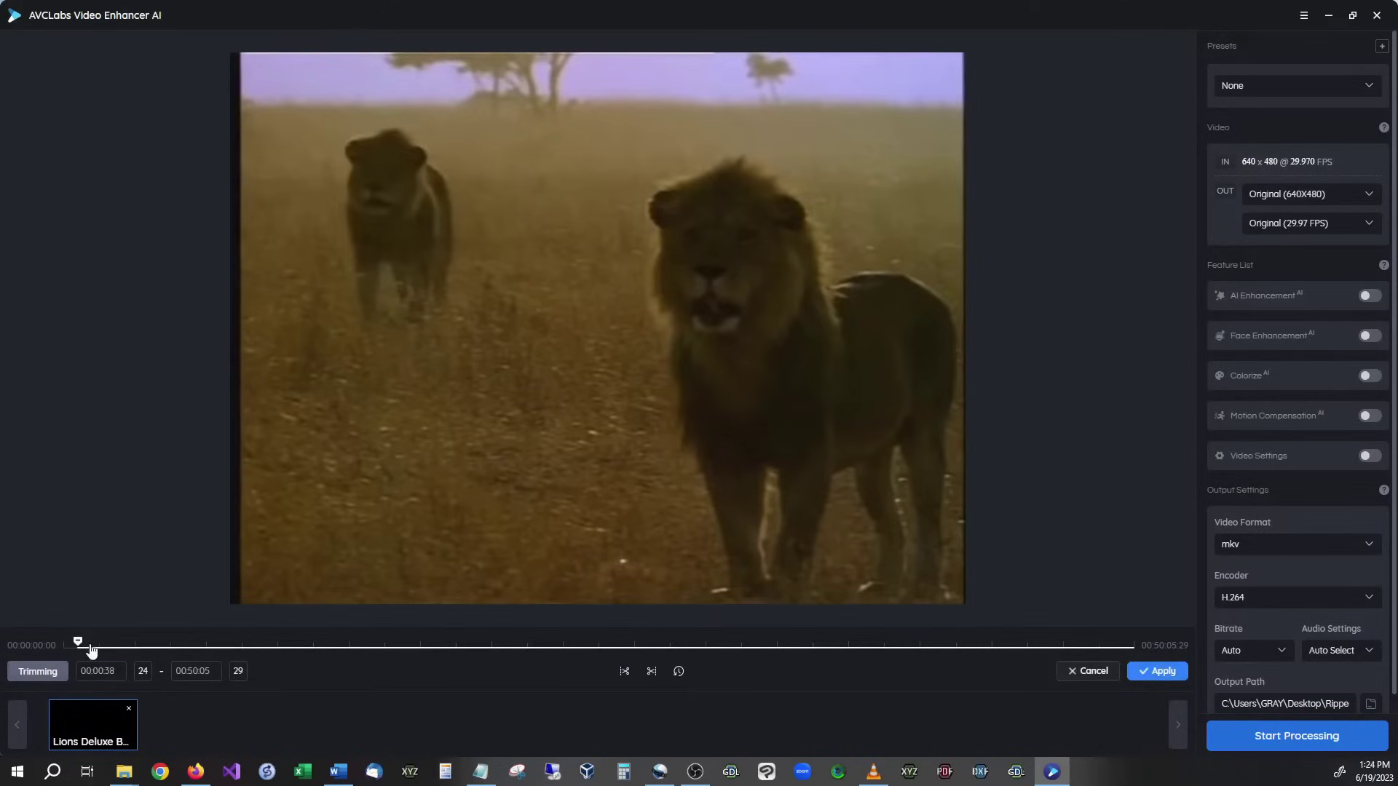
{"action": "mouse_move", "coordinate": [78, 644]}
{"action": "left_mouse_down"}
{"action": "mouse_move", "coordinate": [93, 646]}
{"action": "mouse_move", "coordinate": [81, 651]}
{"action": "left_mouse_up"}
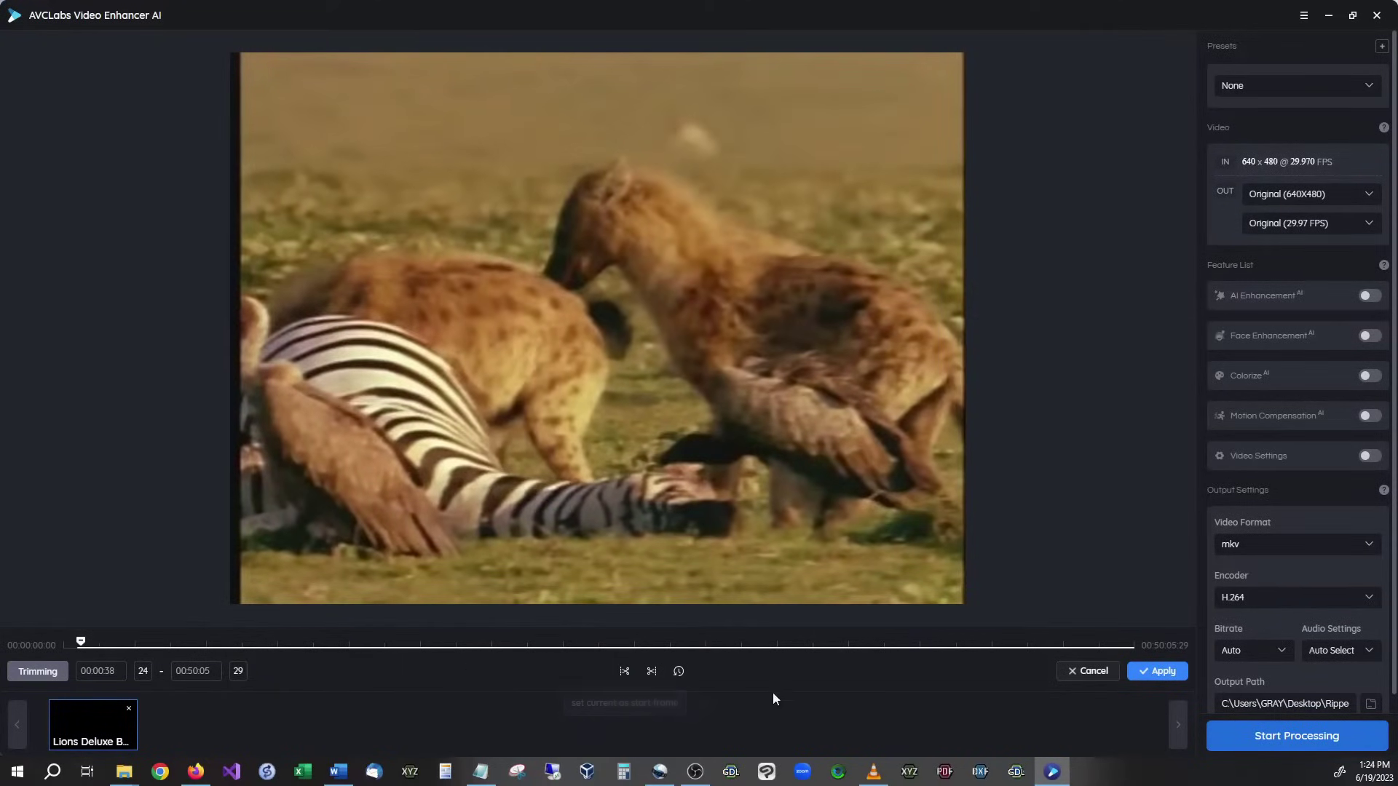
{"action": "left_click", "coordinate": [652, 673]}
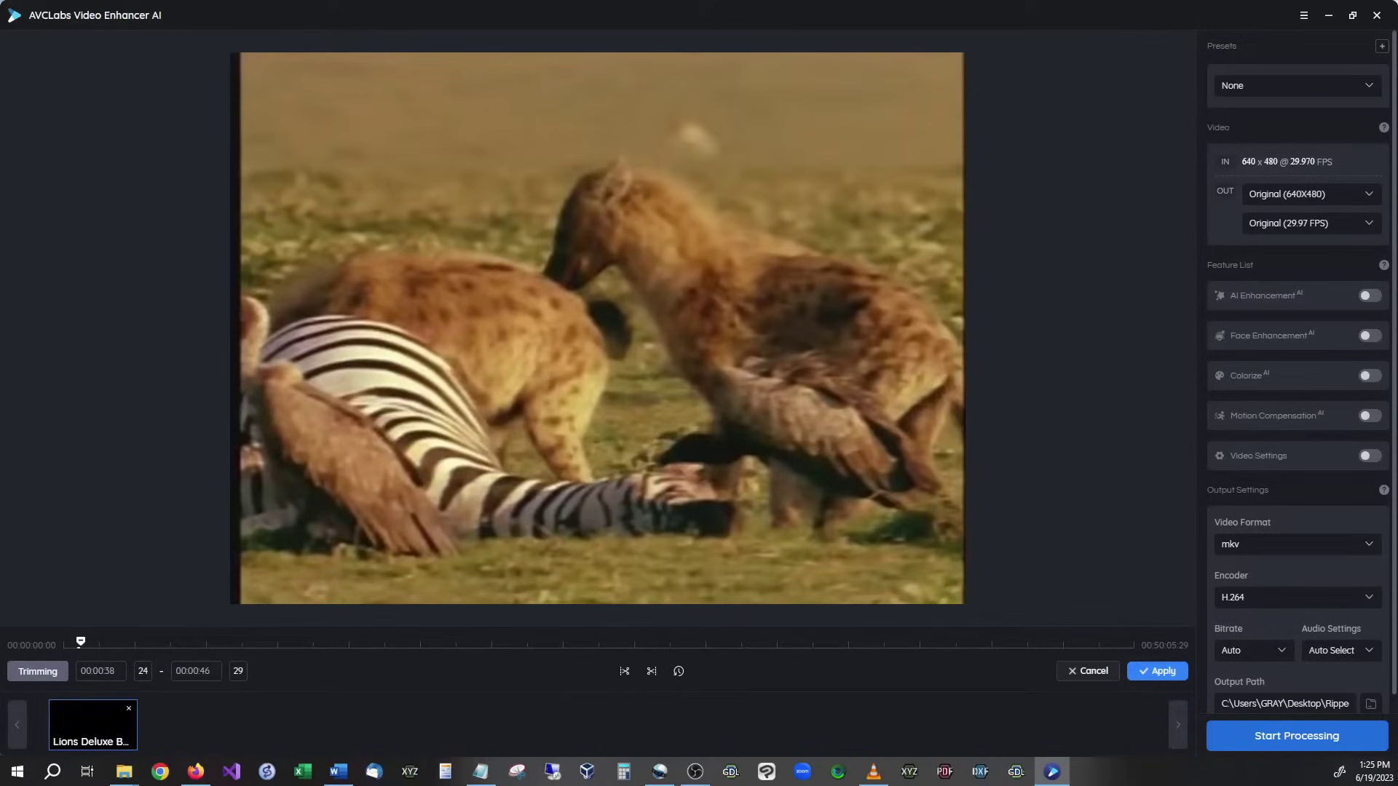
{"action": "left_click", "coordinate": [1157, 671]}
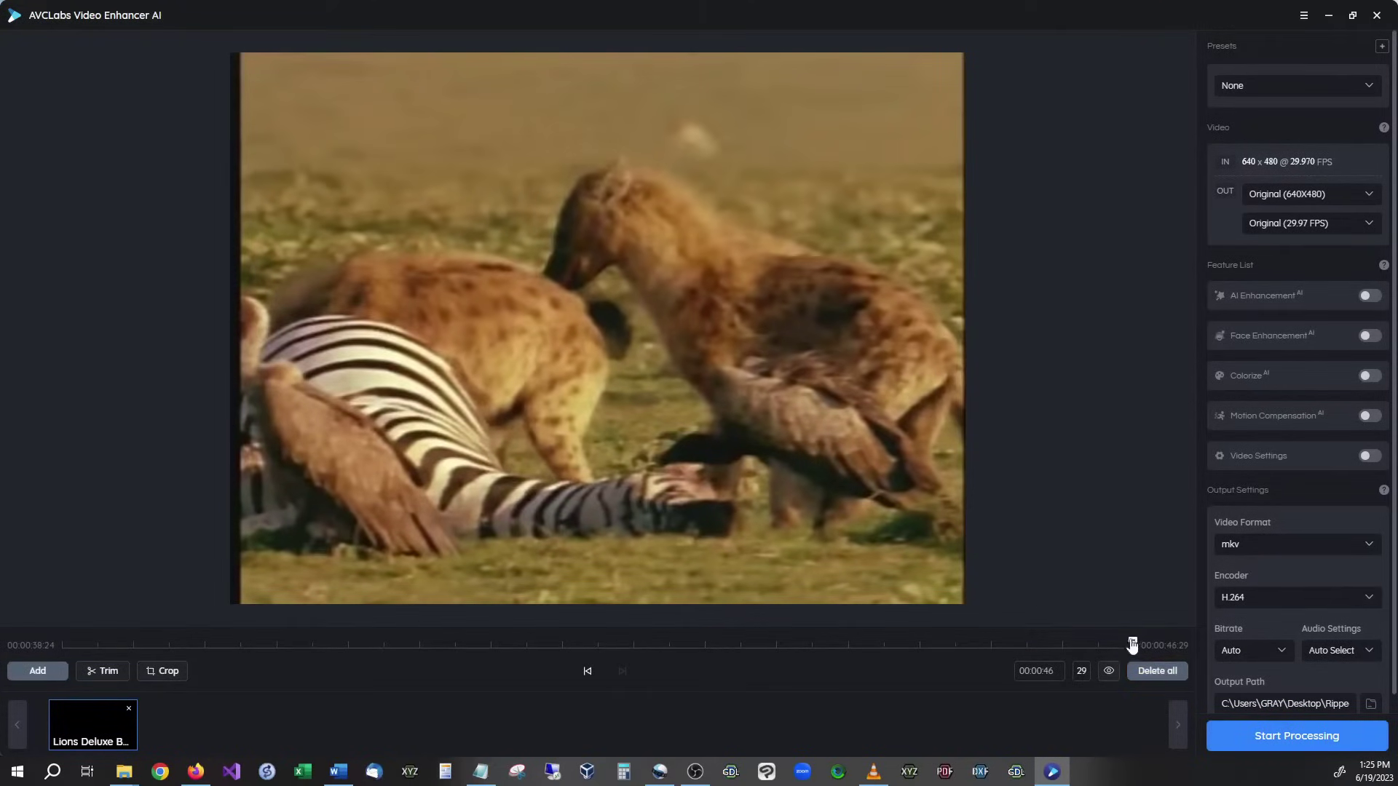
- Apply the Upscale to HD resolution preset, keeping FHD (1920X1080) output with the Standard model
{"action": "left_click_drag", "start_coordinate": [1130, 642], "coordinate": [63, 650]}
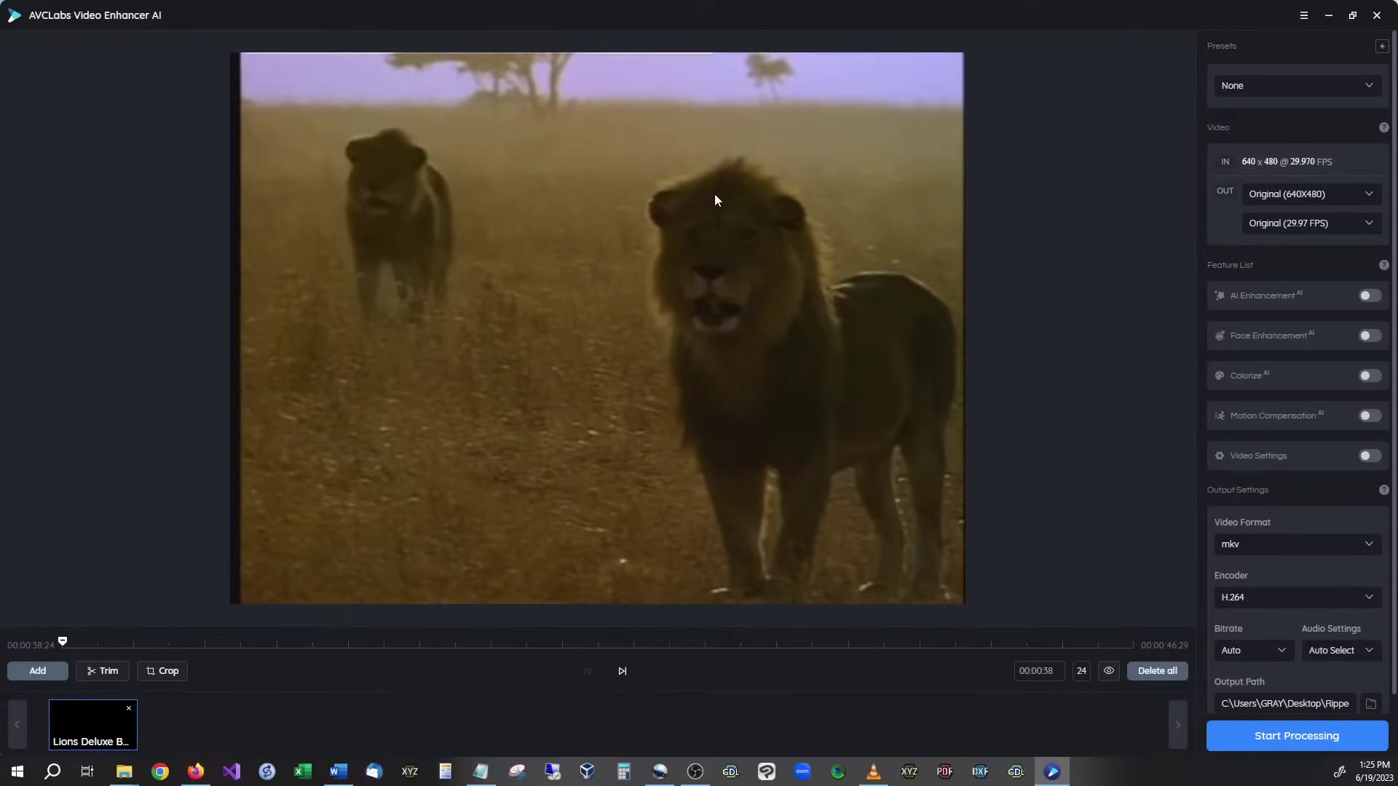
{"action": "left_click", "coordinate": [1369, 86]}
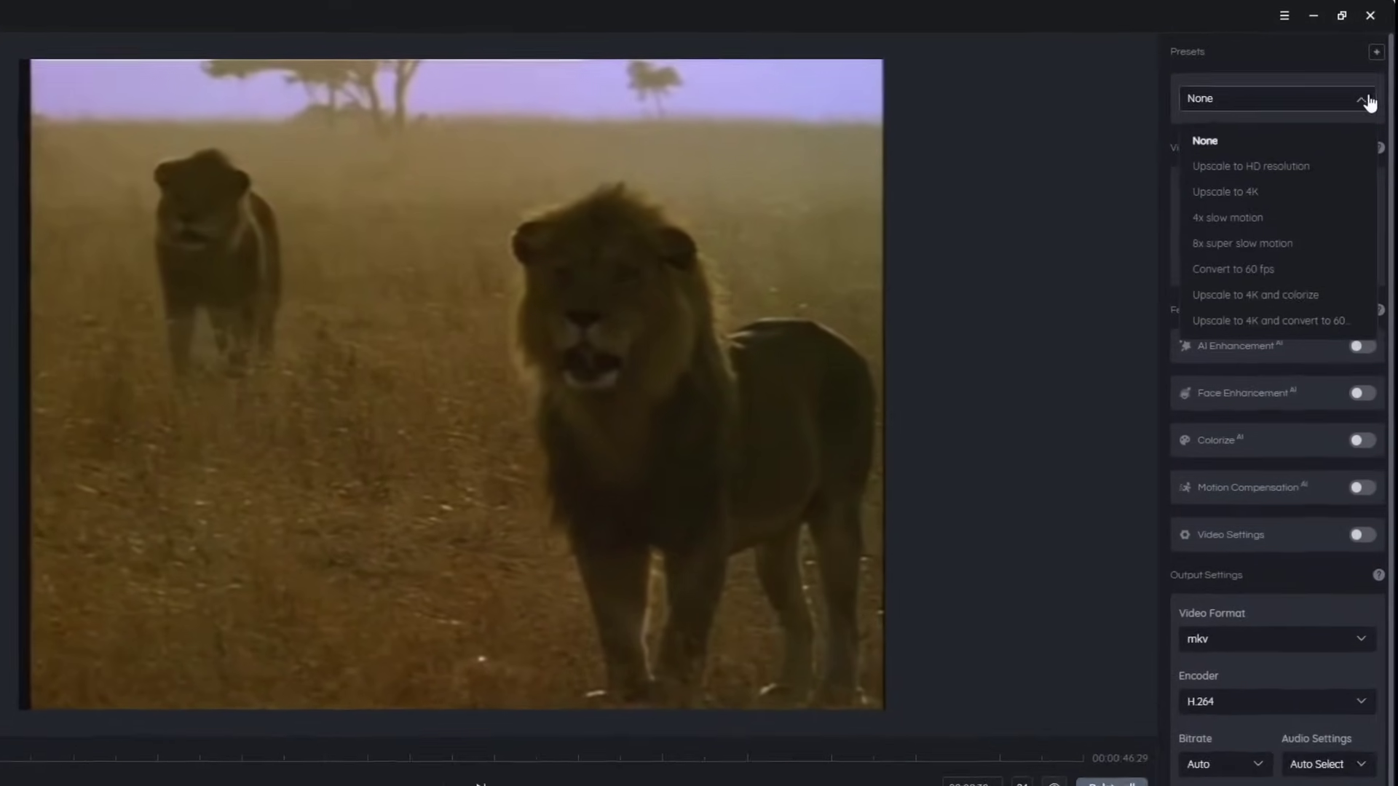
{"action": "left_click", "coordinate": [1368, 100]}
{"action": "left_click", "coordinate": [1366, 102]}
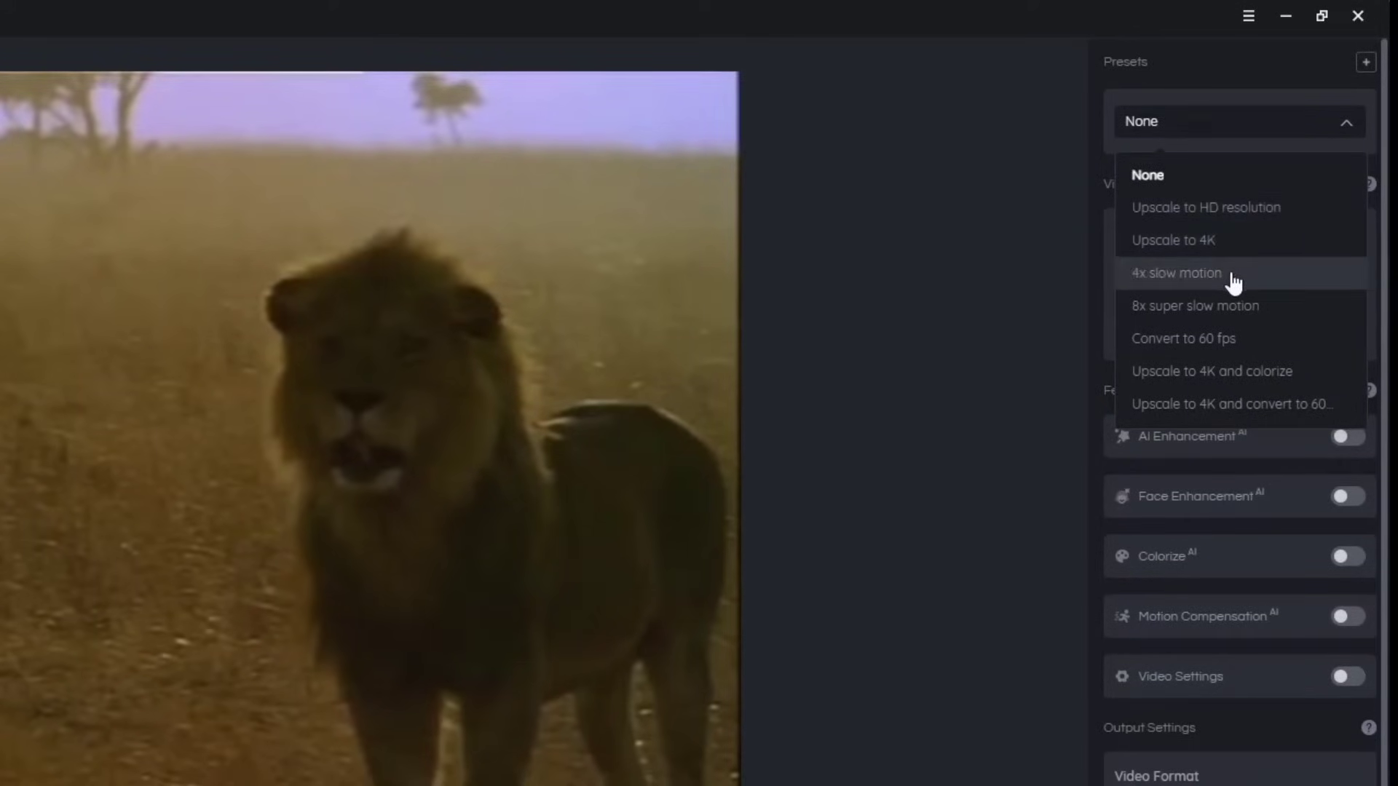
{"action": "left_click", "coordinate": [1271, 209]}
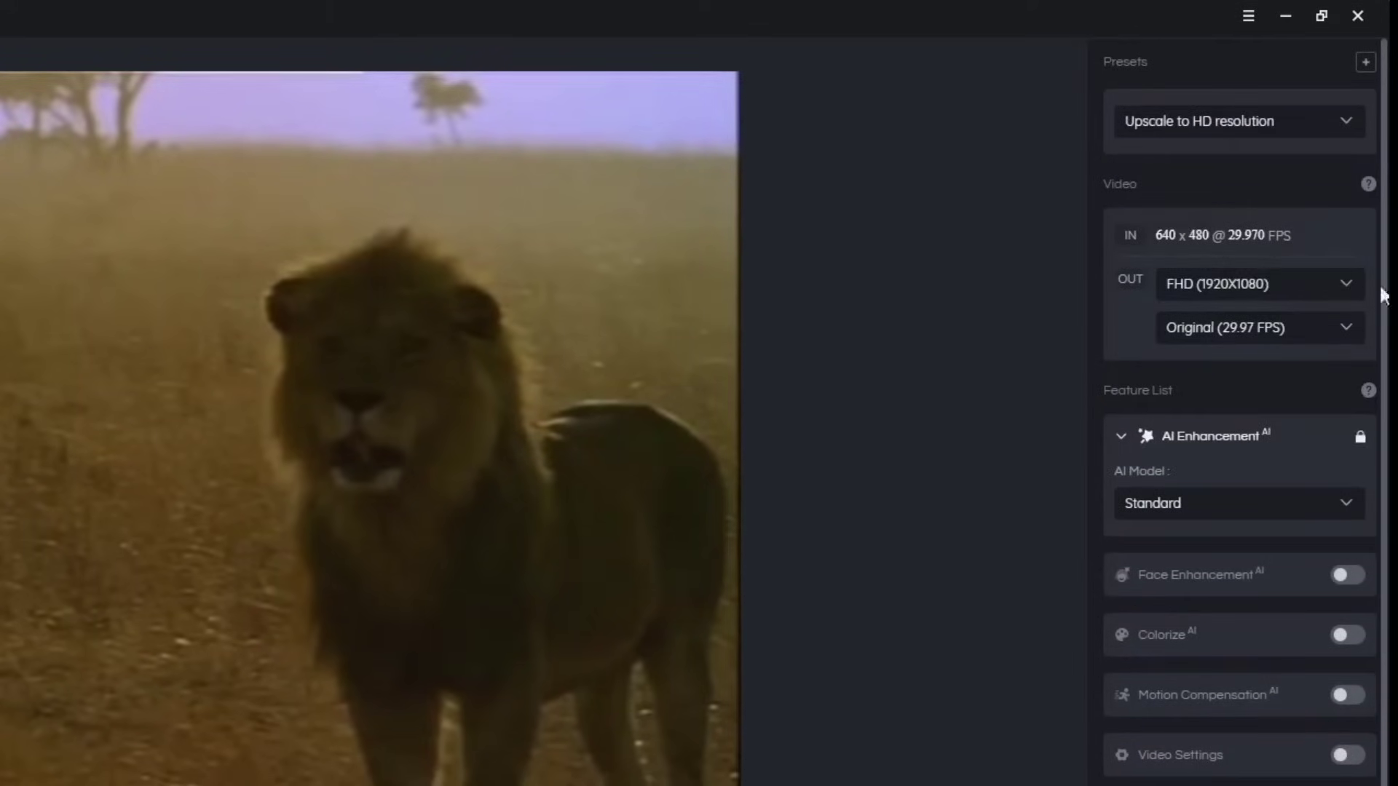
{"action": "left_click", "coordinate": [1303, 290]}
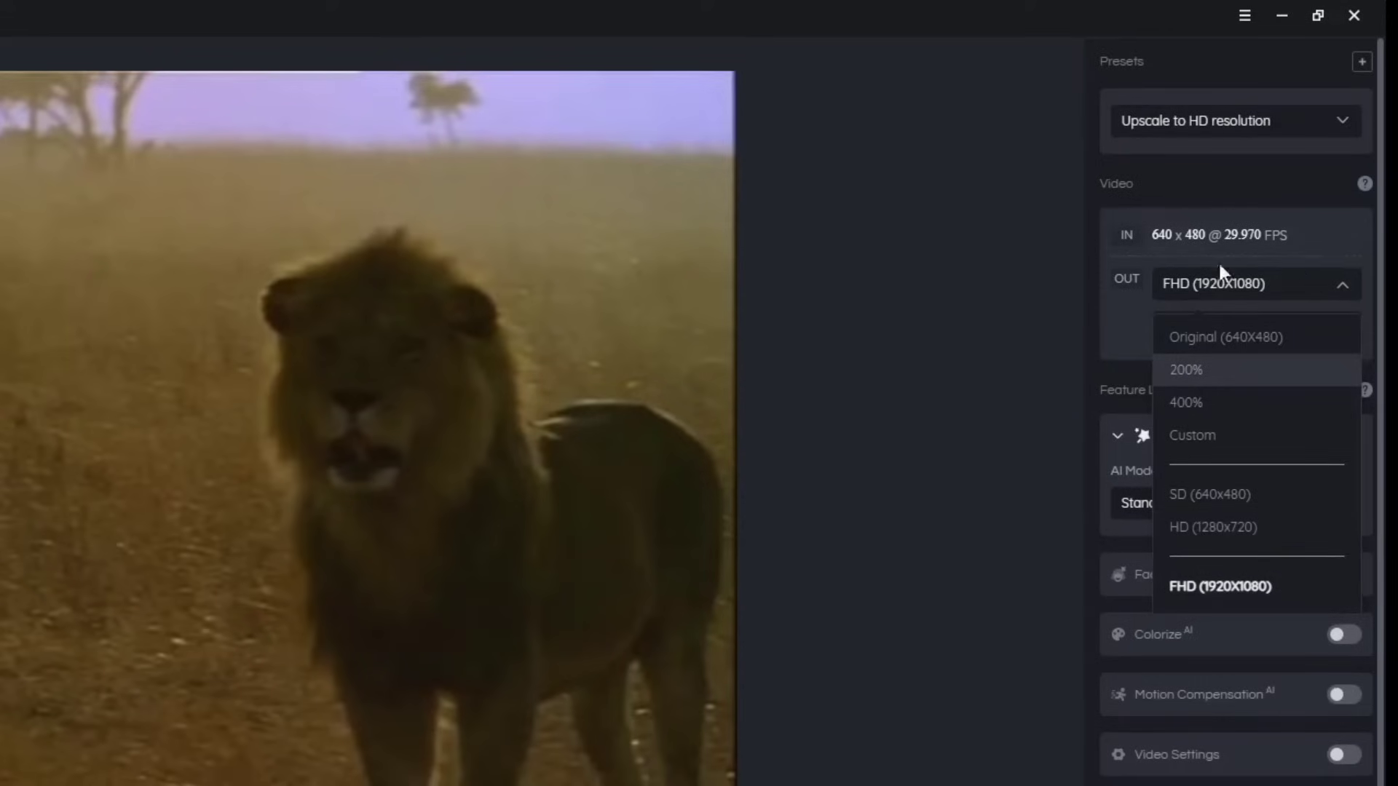
{"action": "left_click", "coordinate": [1332, 255]}
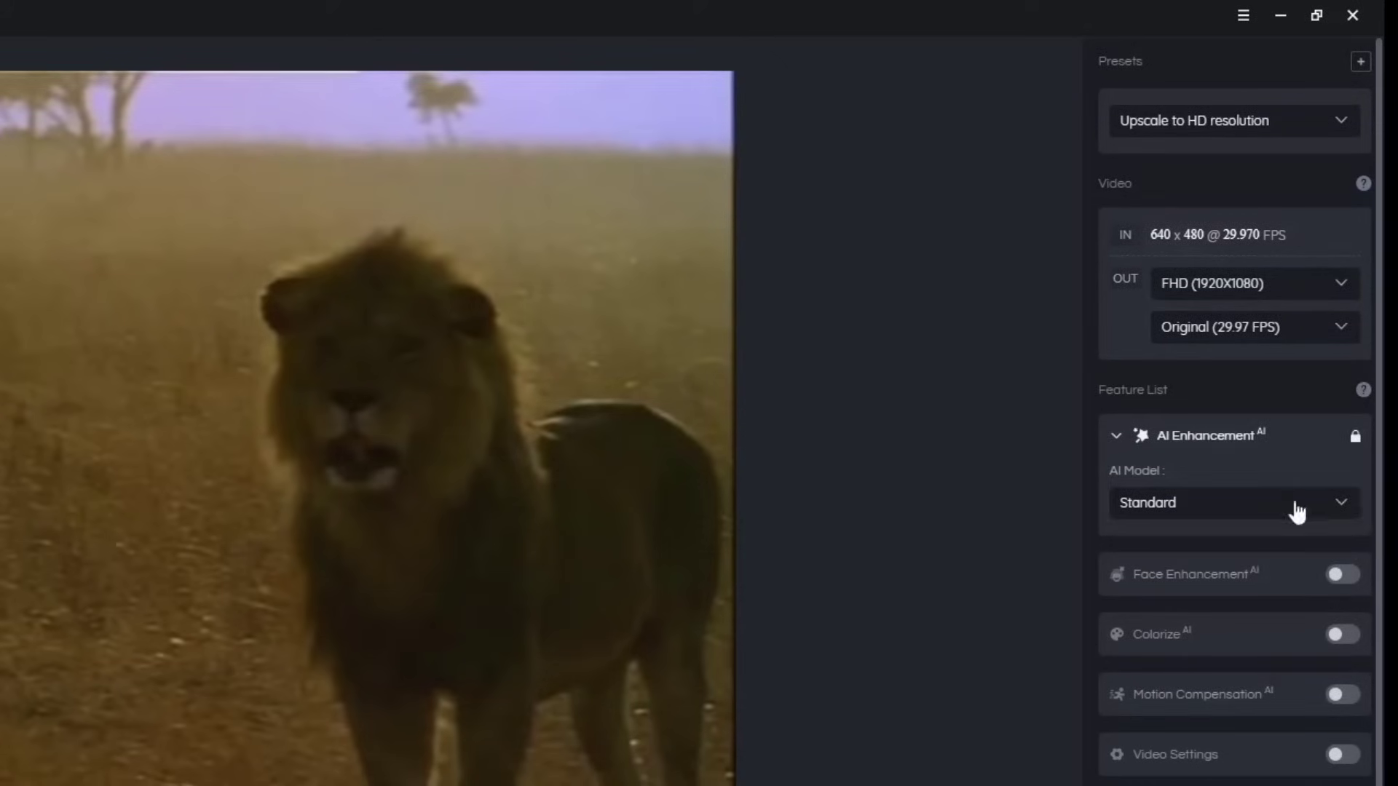
{"action": "scroll", "coordinate": [1235, 437], "scroll_direction": "down", "scroll_amount": 2}
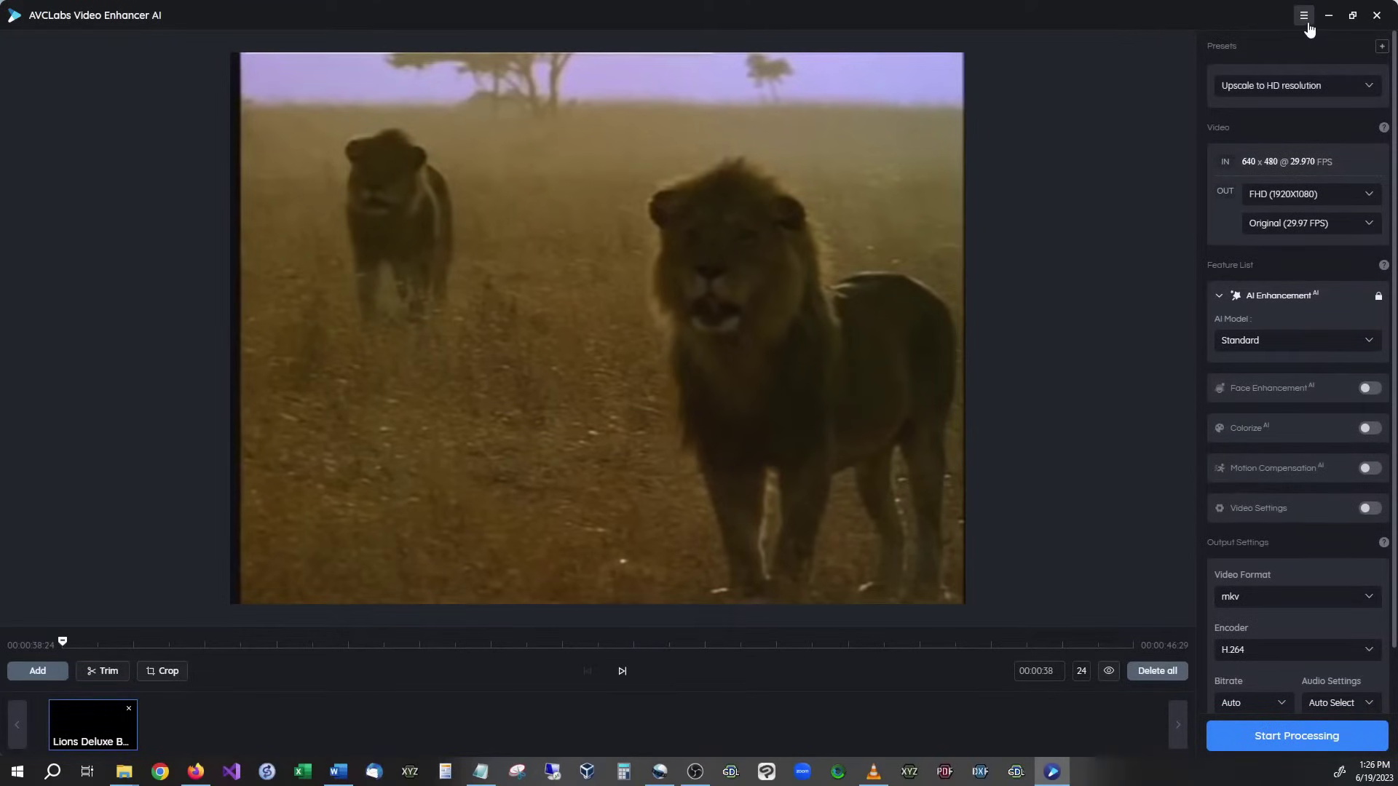
{"action": "left_click", "coordinate": [1303, 22]}
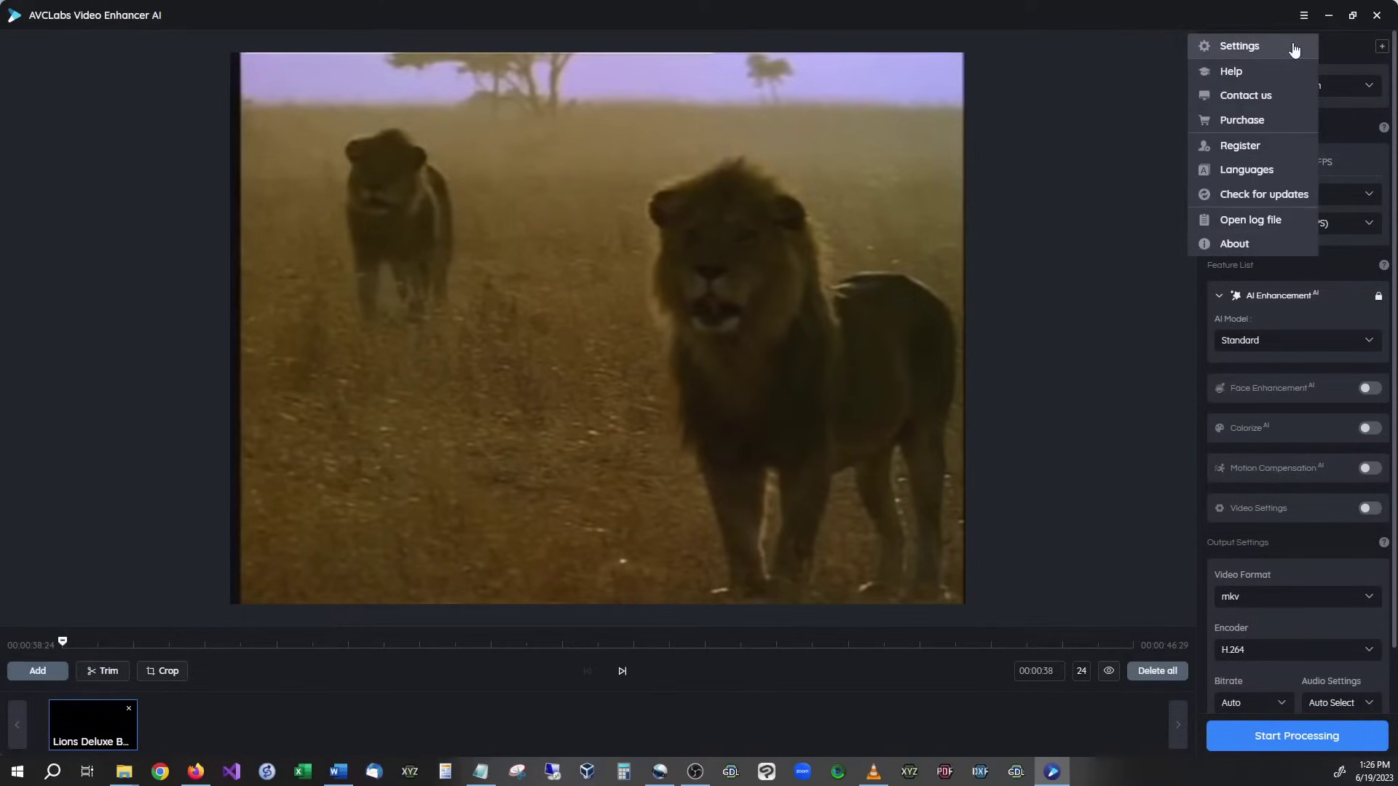
- In Settings, switch AI Processor to CPU and keep Max Memory Consumption at Highest
{"action": "left_click", "coordinate": [1294, 48]}
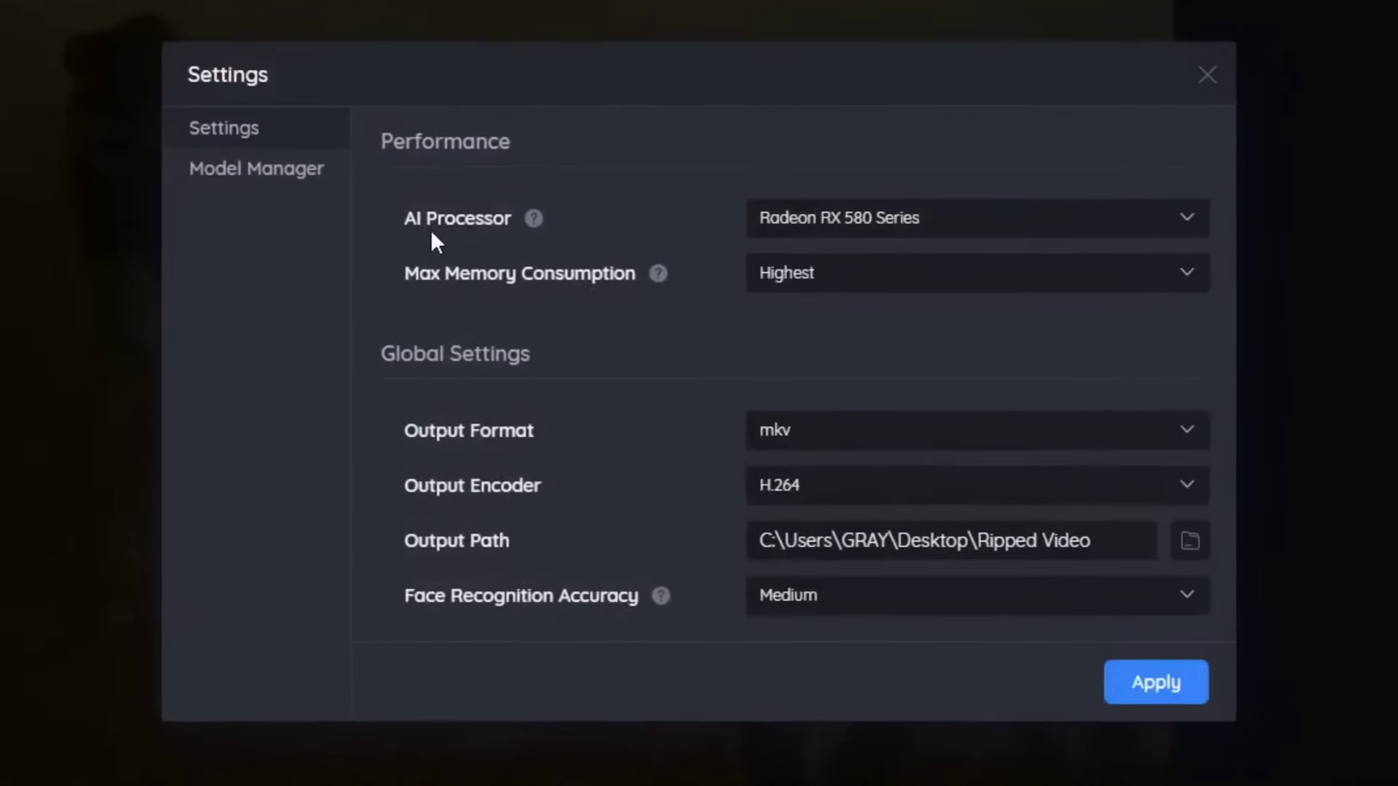
{"action": "left_click", "coordinate": [1144, 227]}
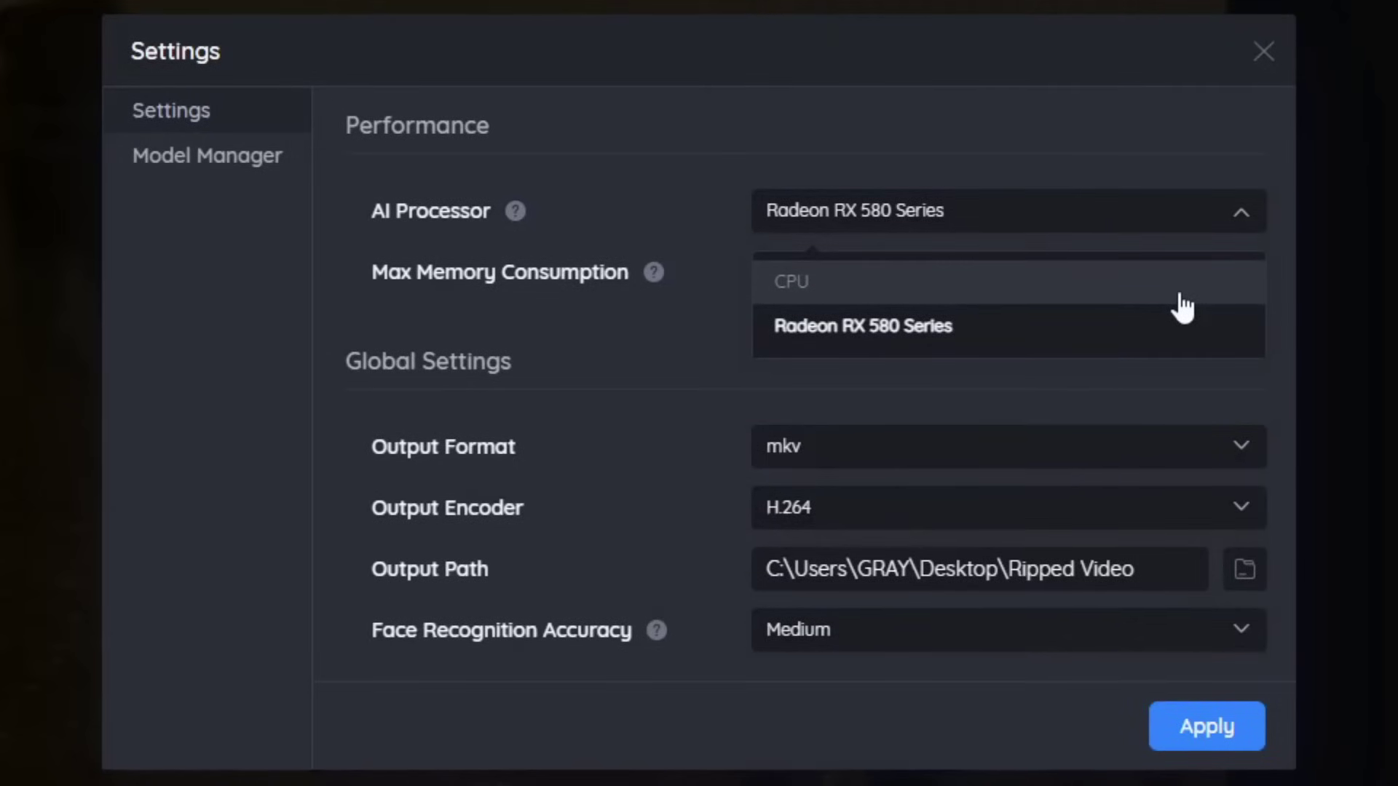
{"action": "left_click", "coordinate": [1070, 225]}
{"action": "left_click", "coordinate": [1053, 233]}
{"action": "left_click", "coordinate": [1029, 279]}
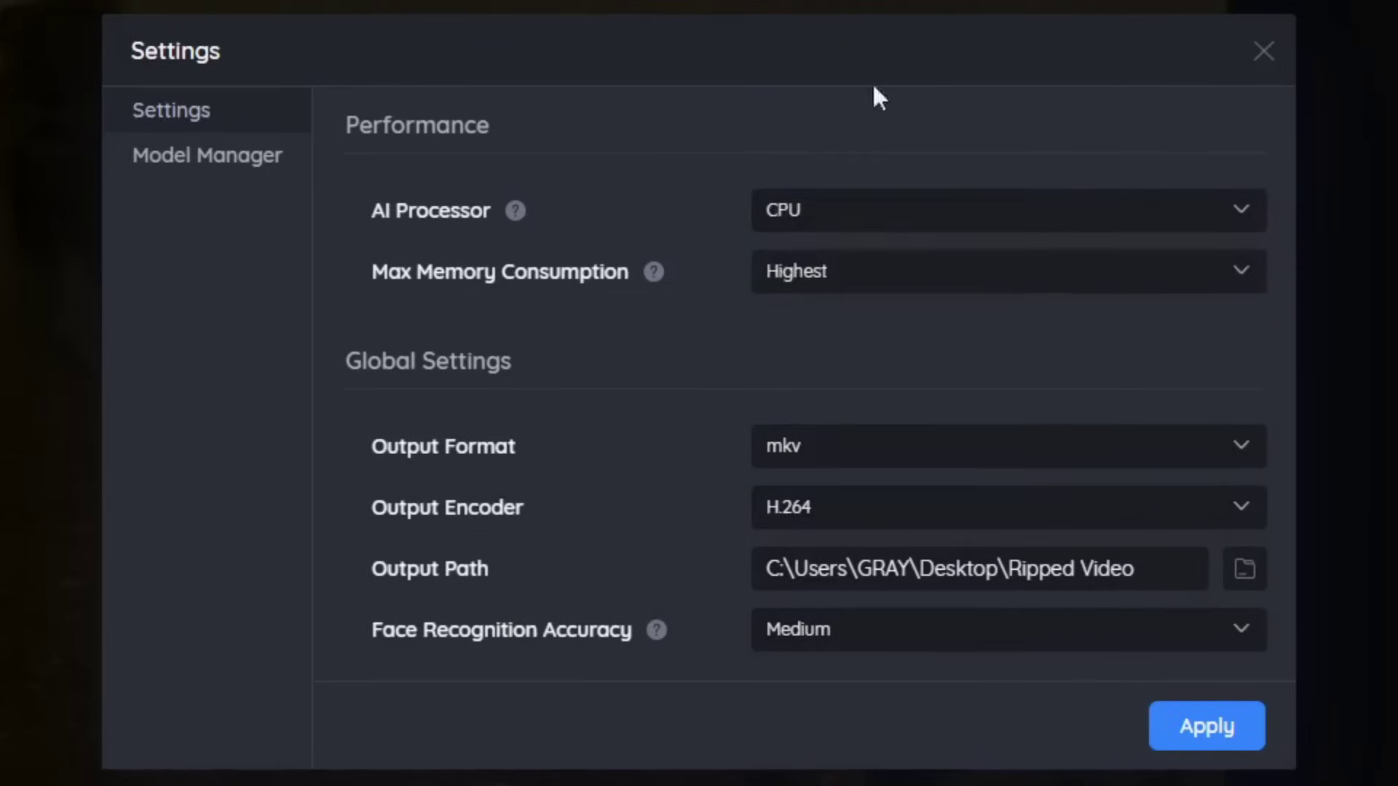
{"action": "left_click", "coordinate": [853, 276]}
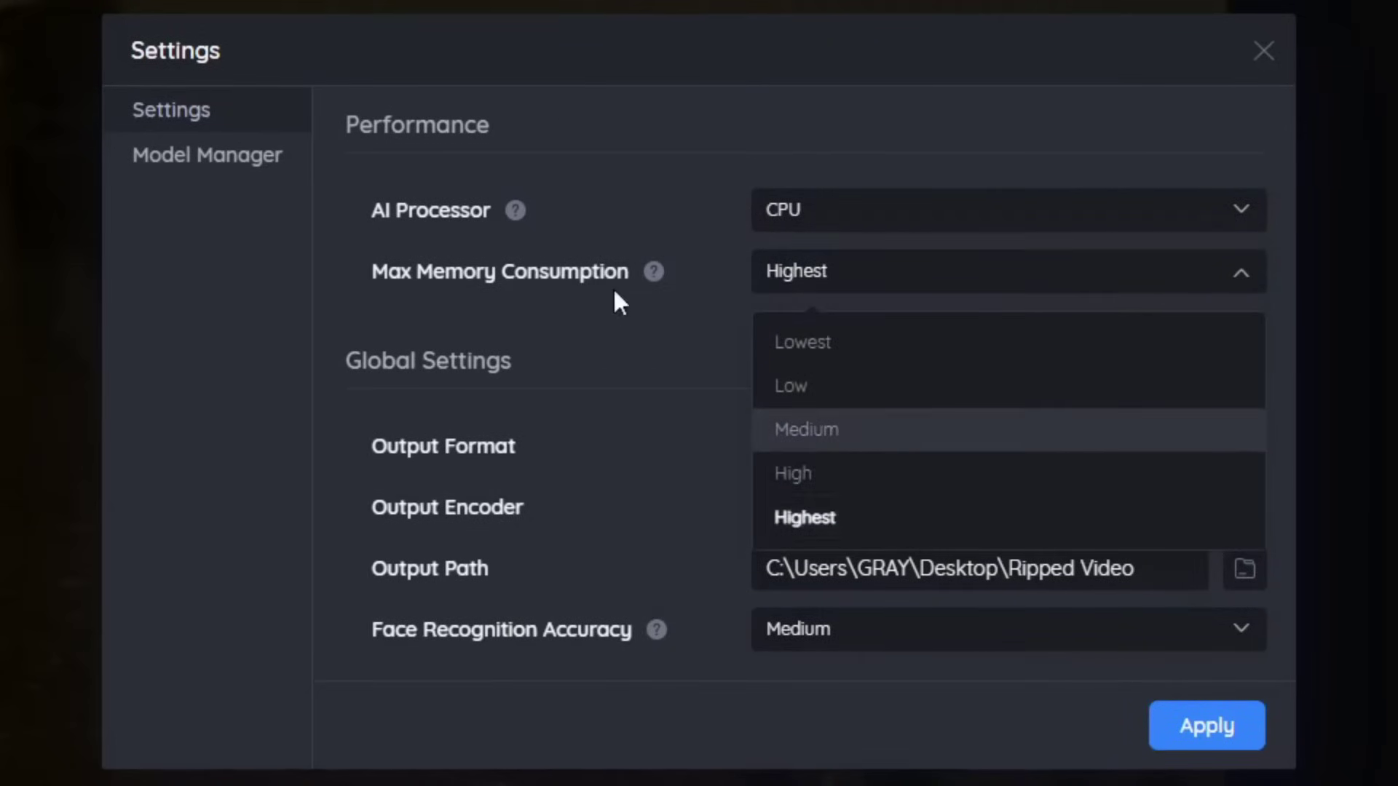
{"action": "left_click", "coordinate": [702, 278]}
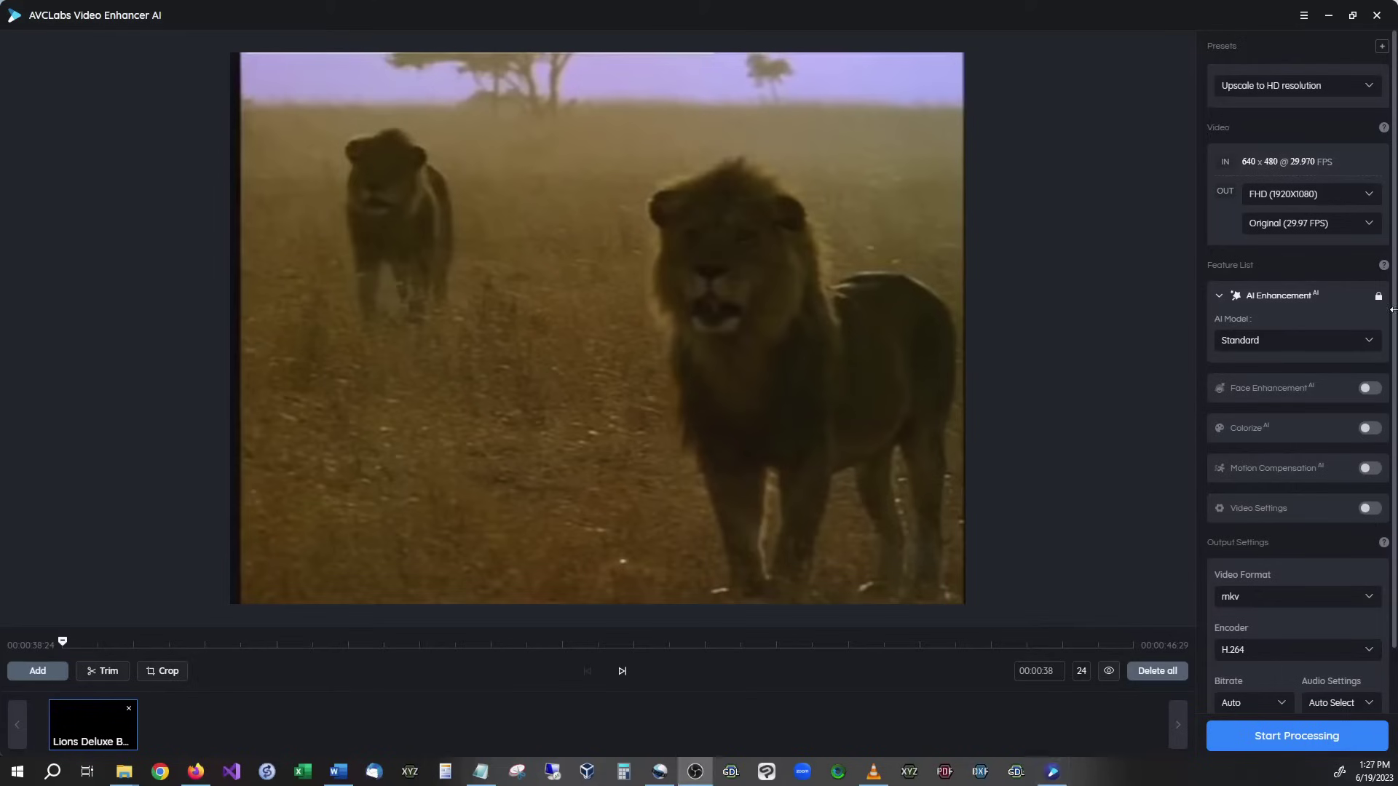
- Start enhancing the trimmed lion clip to FHD 1920x1080
{"action": "left_click", "coordinate": [1271, 750]}
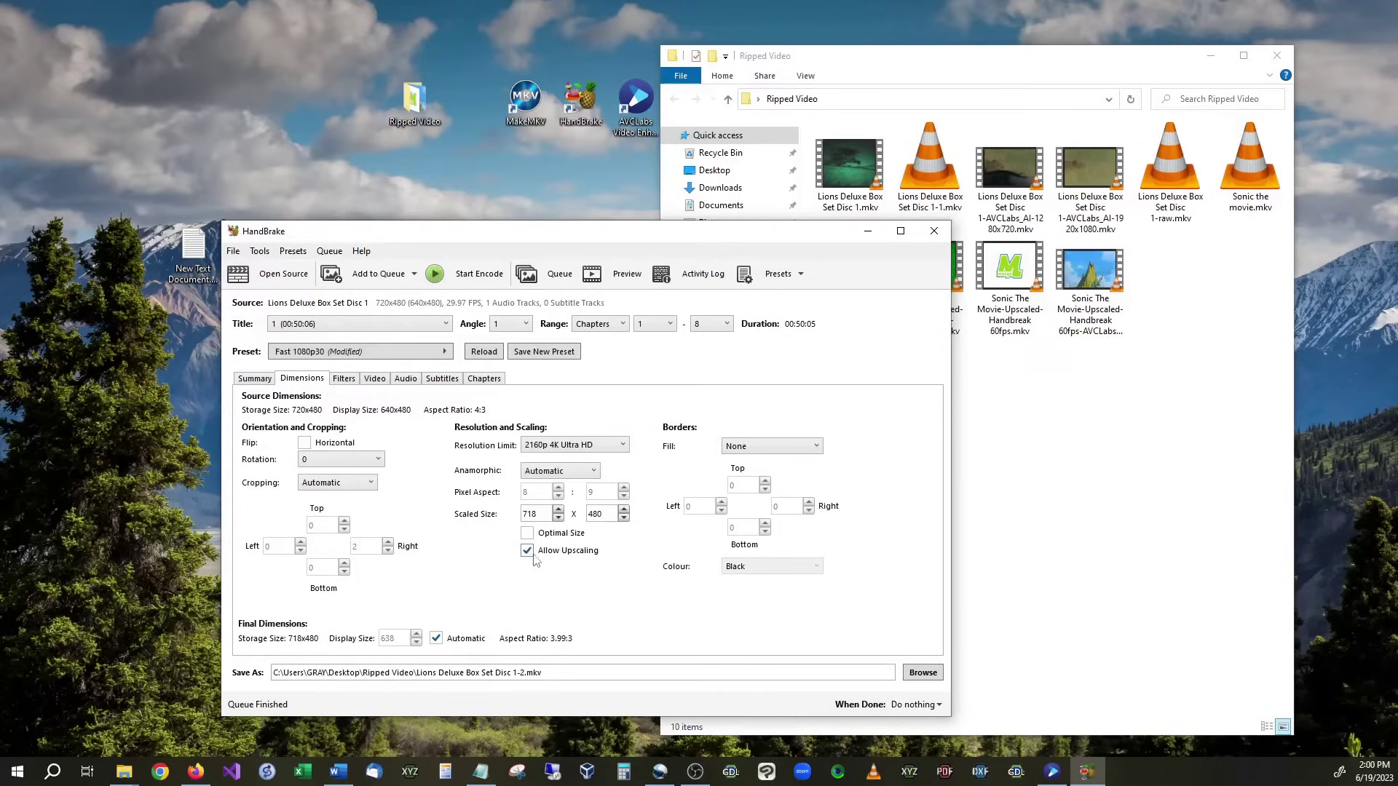
- Enter 2160 for the scaled size and tick Optimal Size for 3840x2160 output
{"action": "left_click_drag", "start_coordinate": [545, 520], "coordinate": [508, 520]}
{"action": "type", "text": "2160"}
{"action": "left_click", "coordinate": [527, 533]}
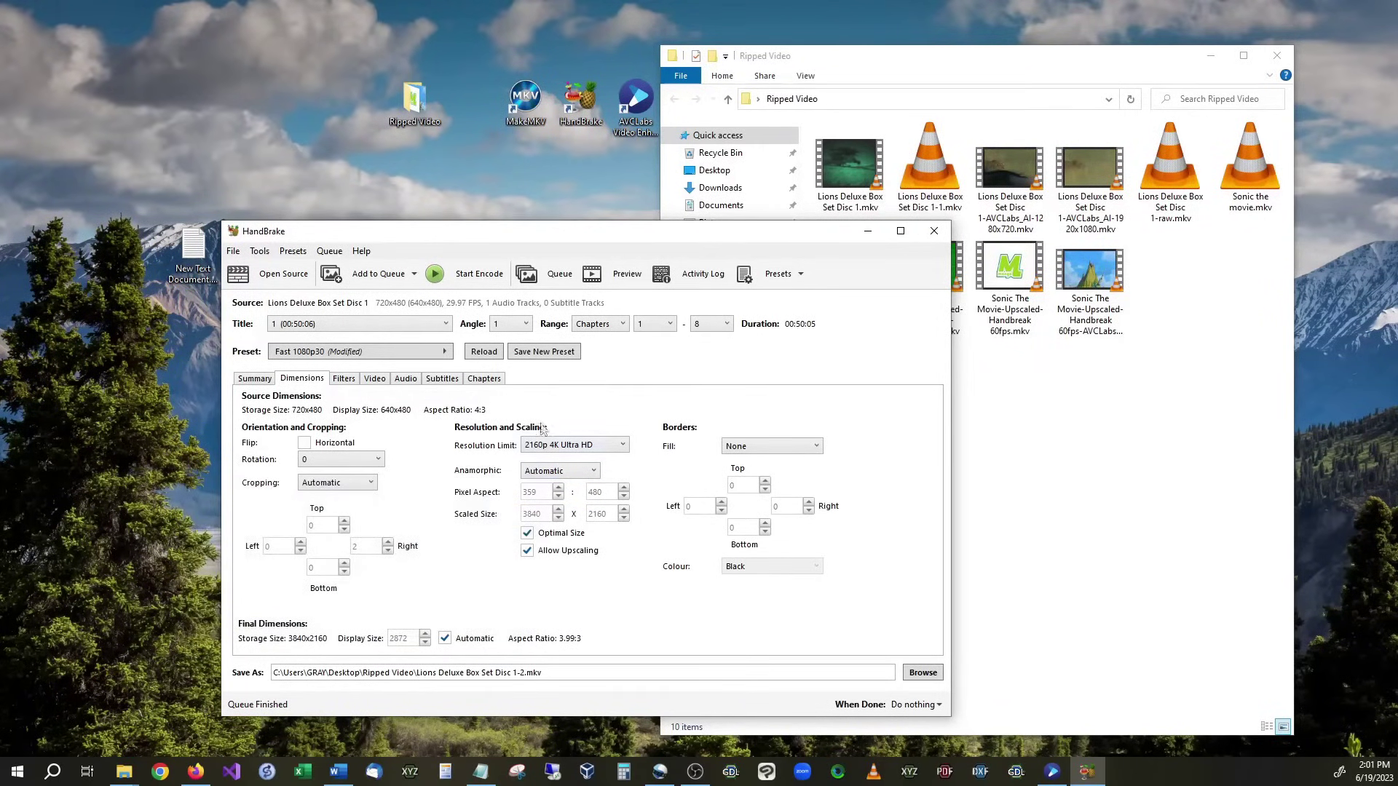
- Review the Filters, Video, Audio, Subtitles and Chapters settings, then start the 4K encode
{"action": "left_click", "coordinate": [345, 378]}
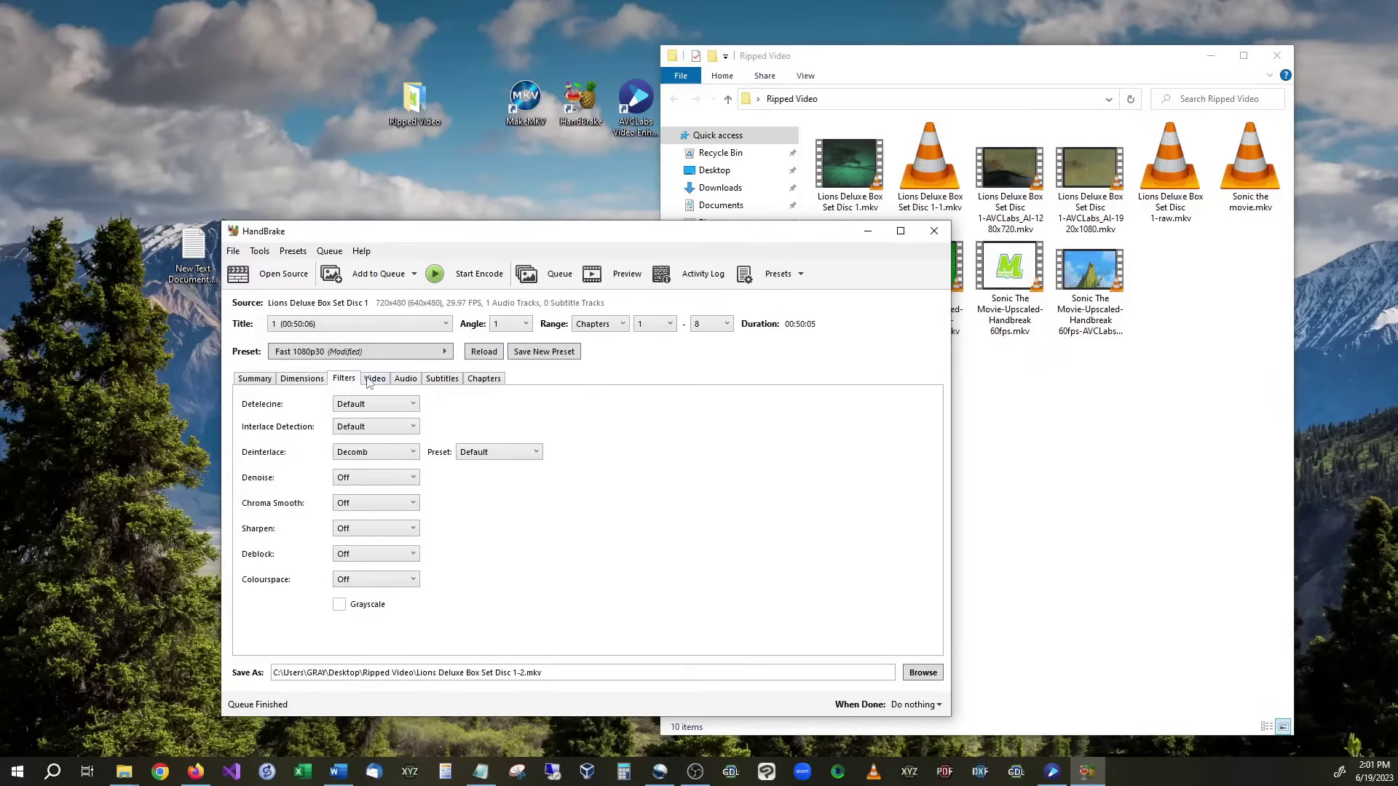
{"action": "left_click", "coordinate": [372, 379]}
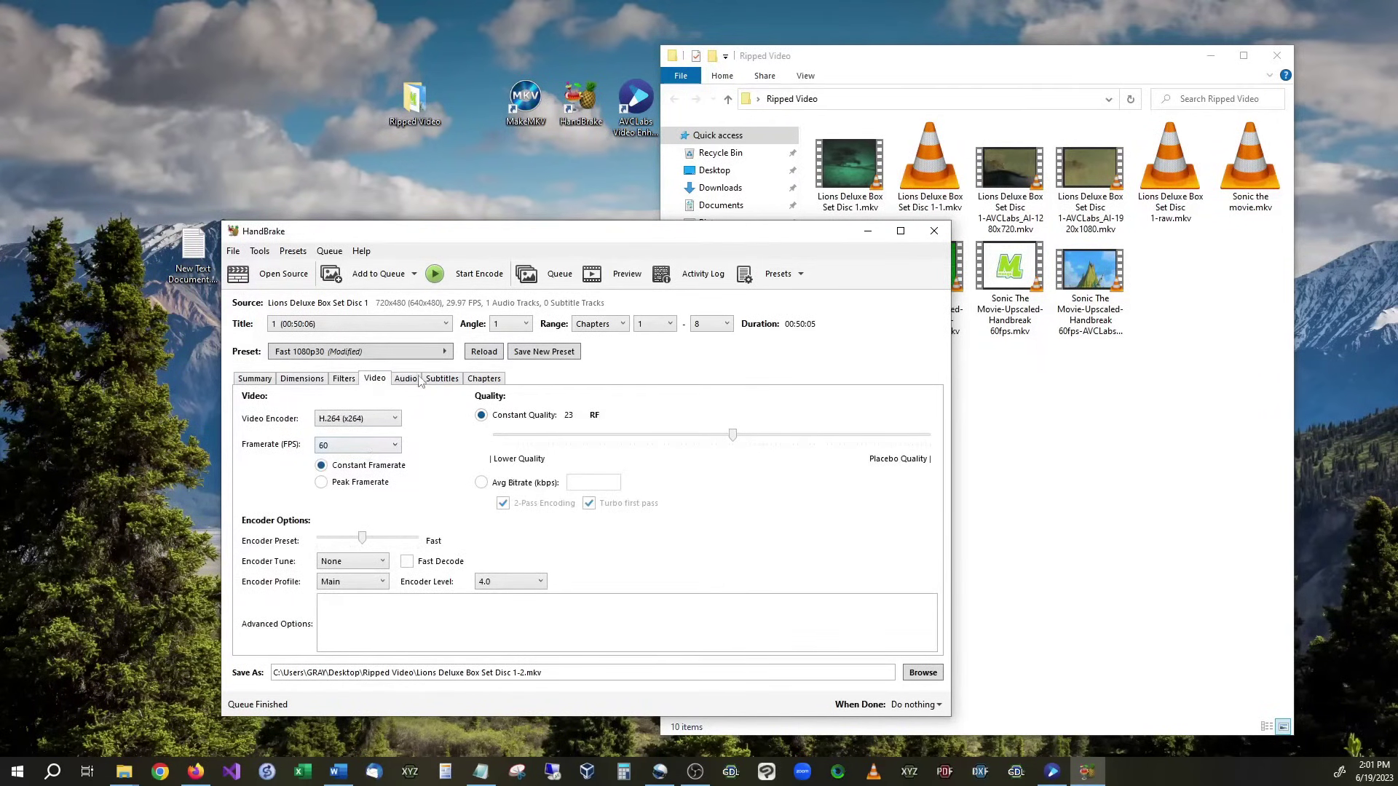
{"action": "left_click", "coordinate": [415, 379]}
{"action": "left_click", "coordinate": [442, 380]}
{"action": "left_click", "coordinate": [481, 380]}
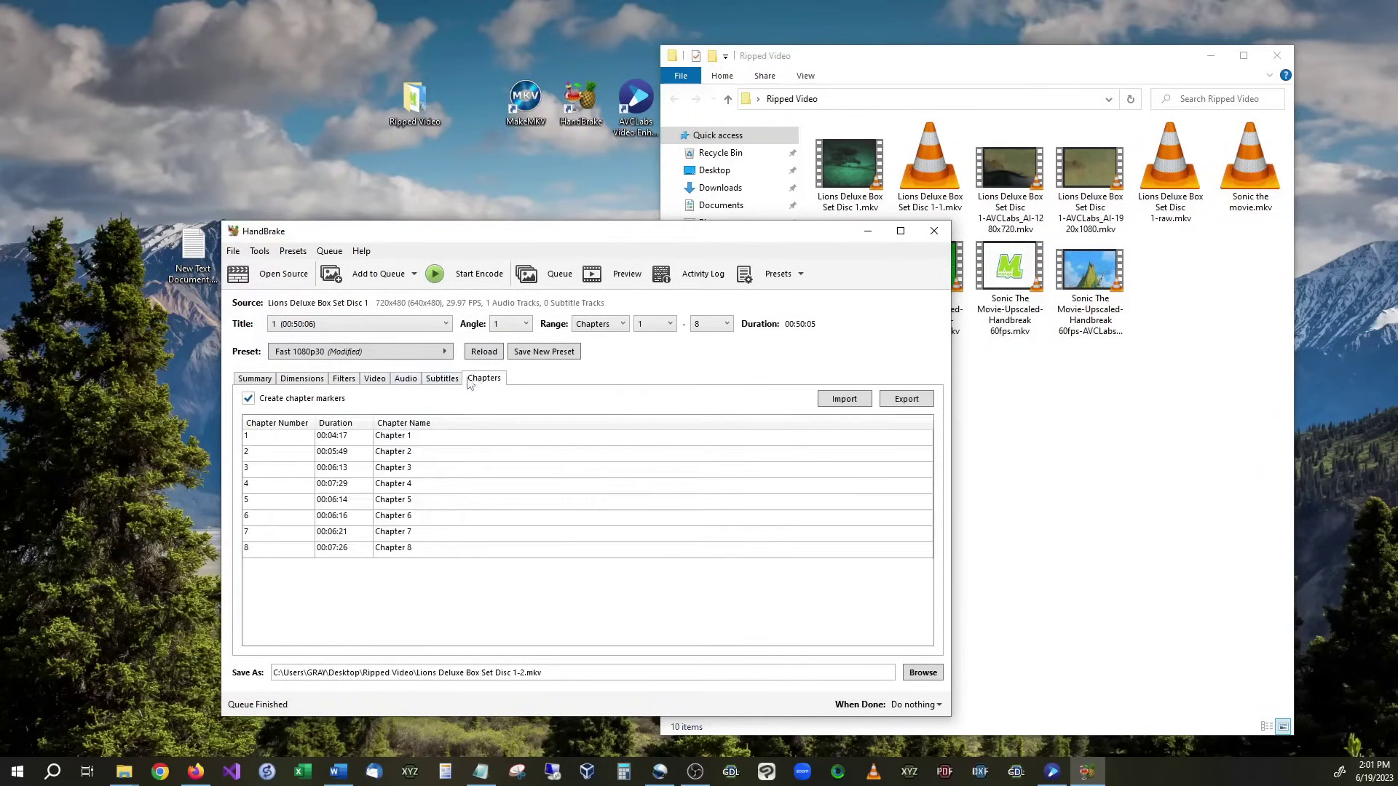
{"action": "left_click", "coordinate": [353, 380]}
{"action": "left_click", "coordinate": [315, 381]}
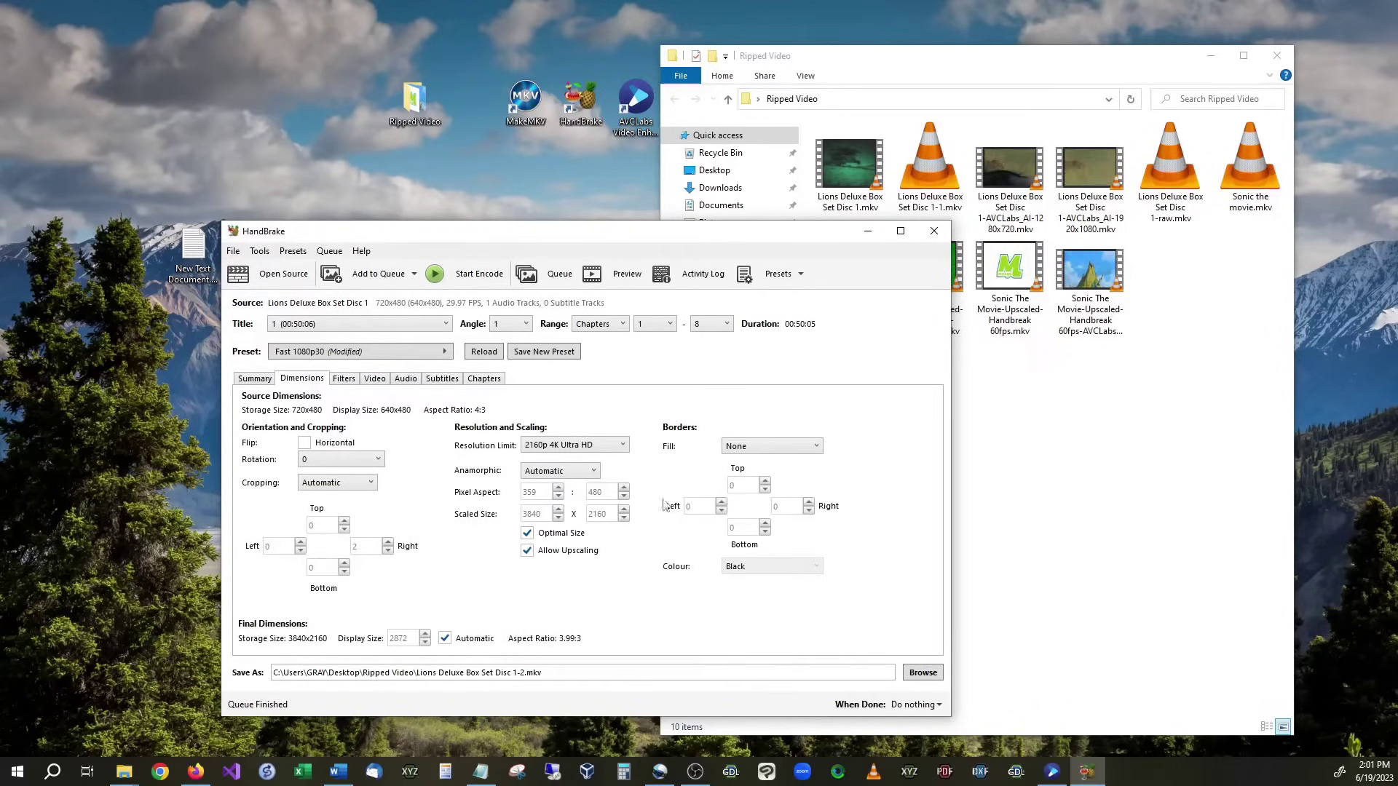
{"action": "left_click", "coordinate": [464, 280]}
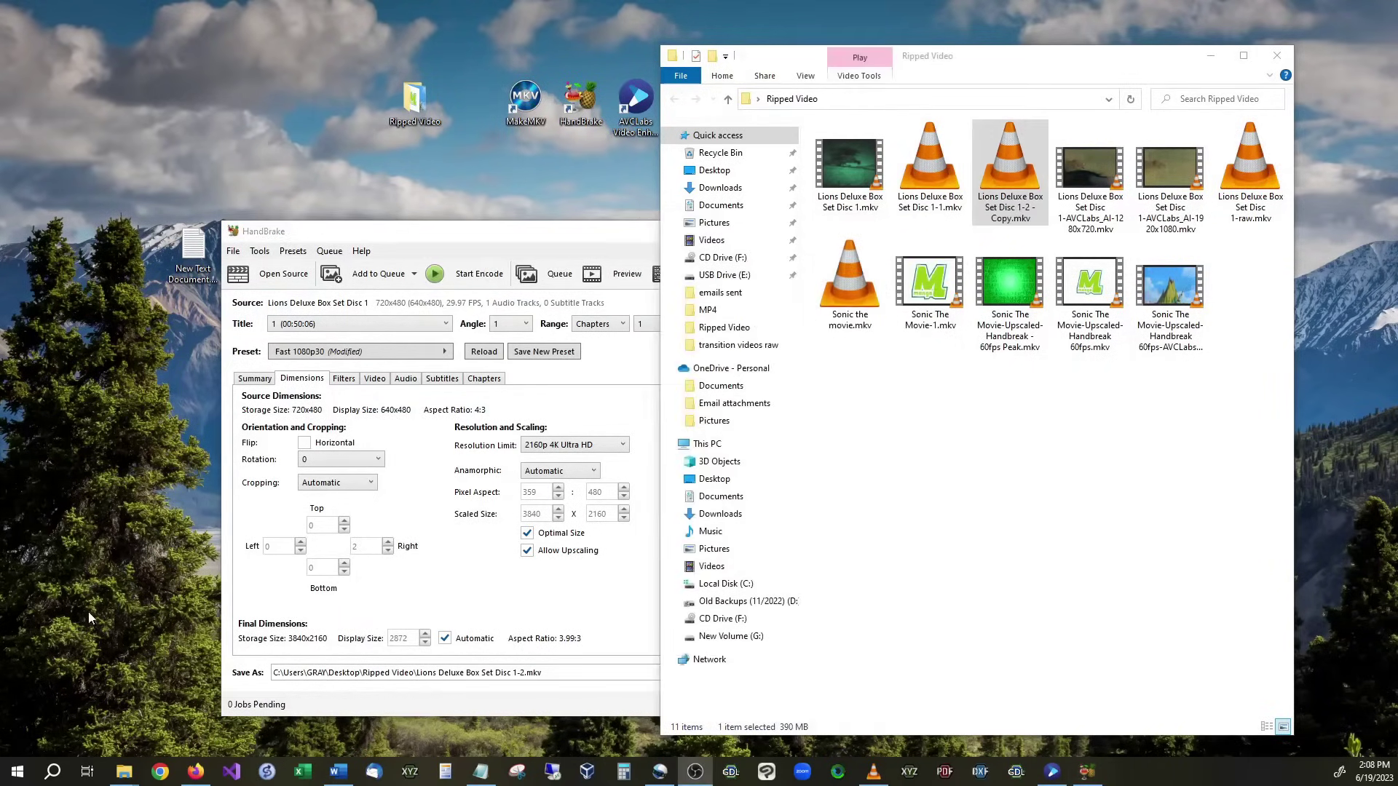
- Play the 4K Lions Deluxe Box Set Disc 1-2 - Copy.mkv in VLC, close it, and relaunch AVCLabs
{"action": "double_click", "coordinate": [989, 153]}
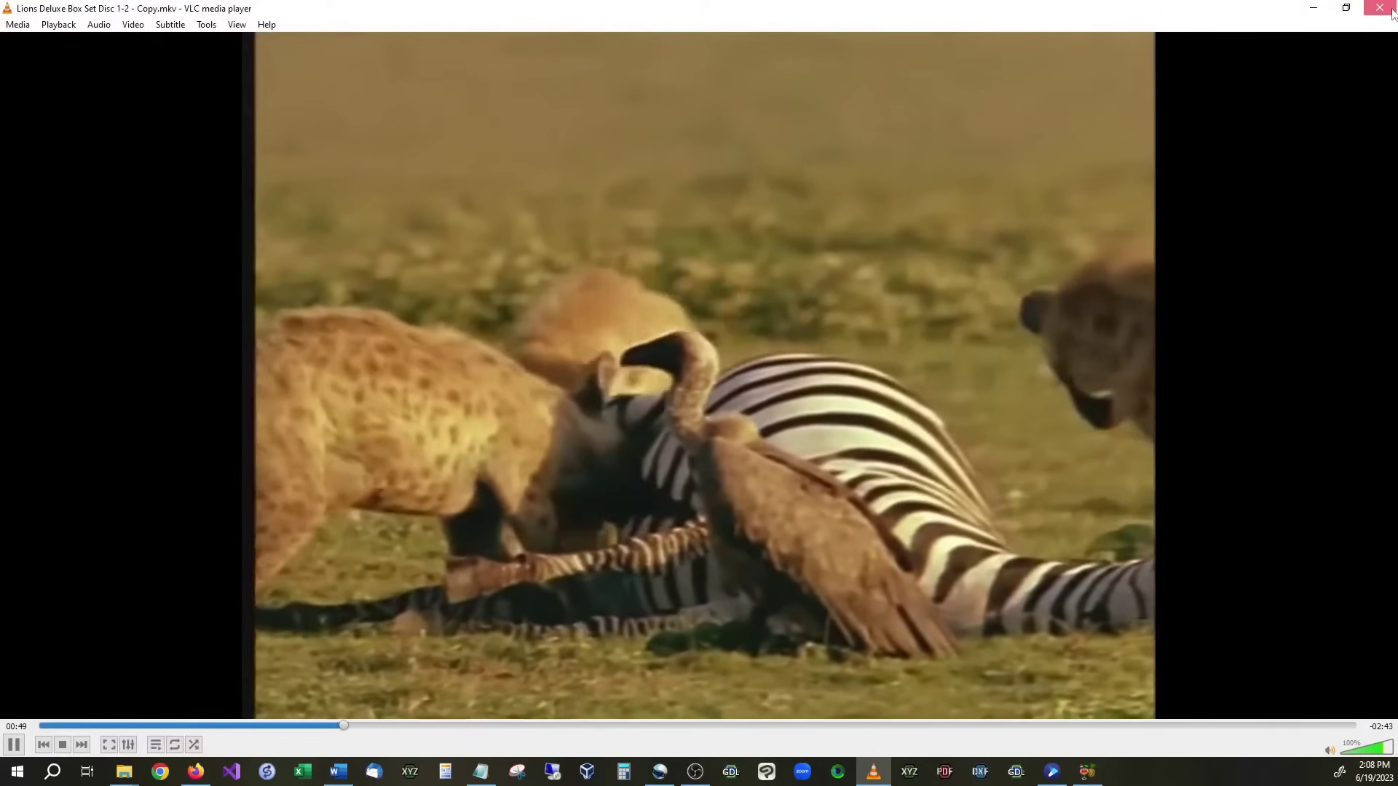
{"action": "left_click", "coordinate": [1392, 10]}
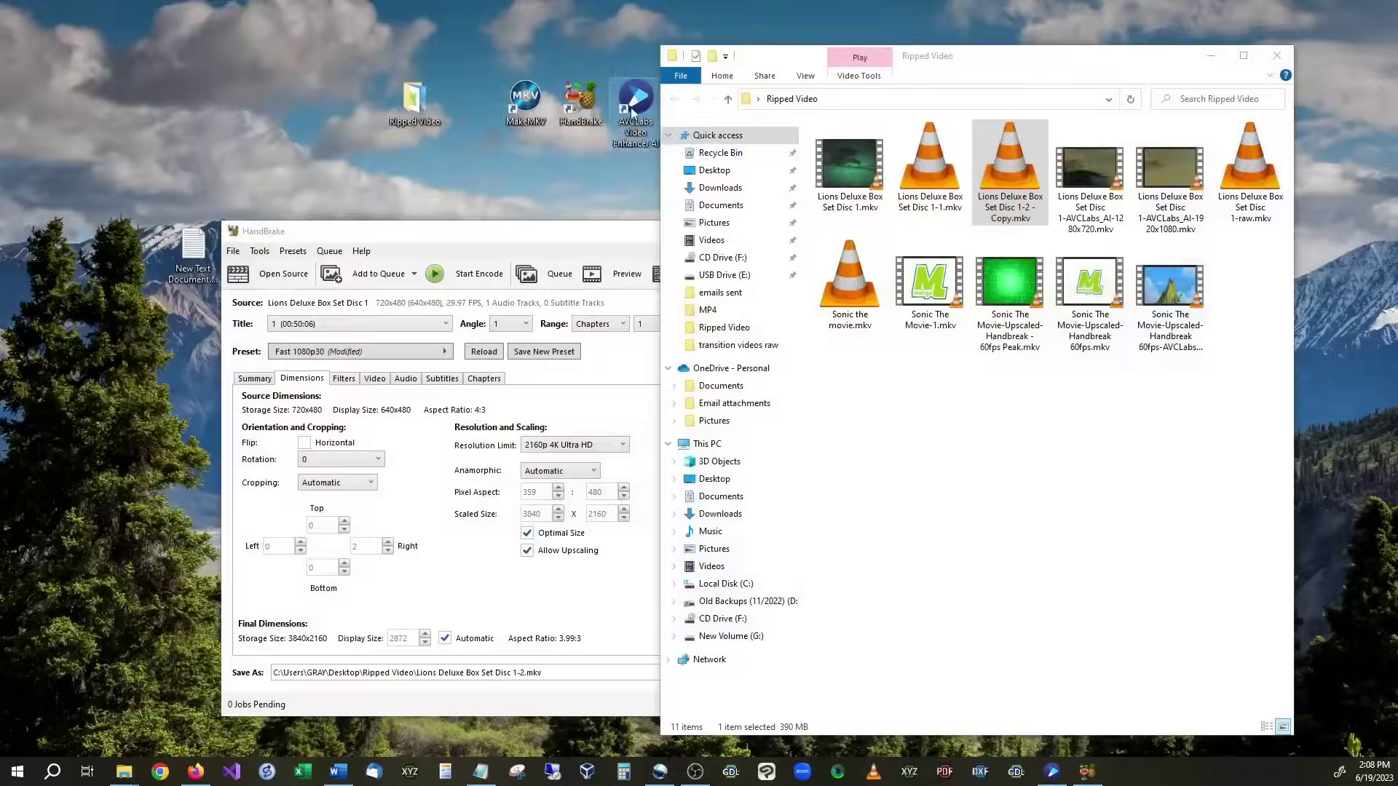
{"action": "double_click", "coordinate": [632, 109]}
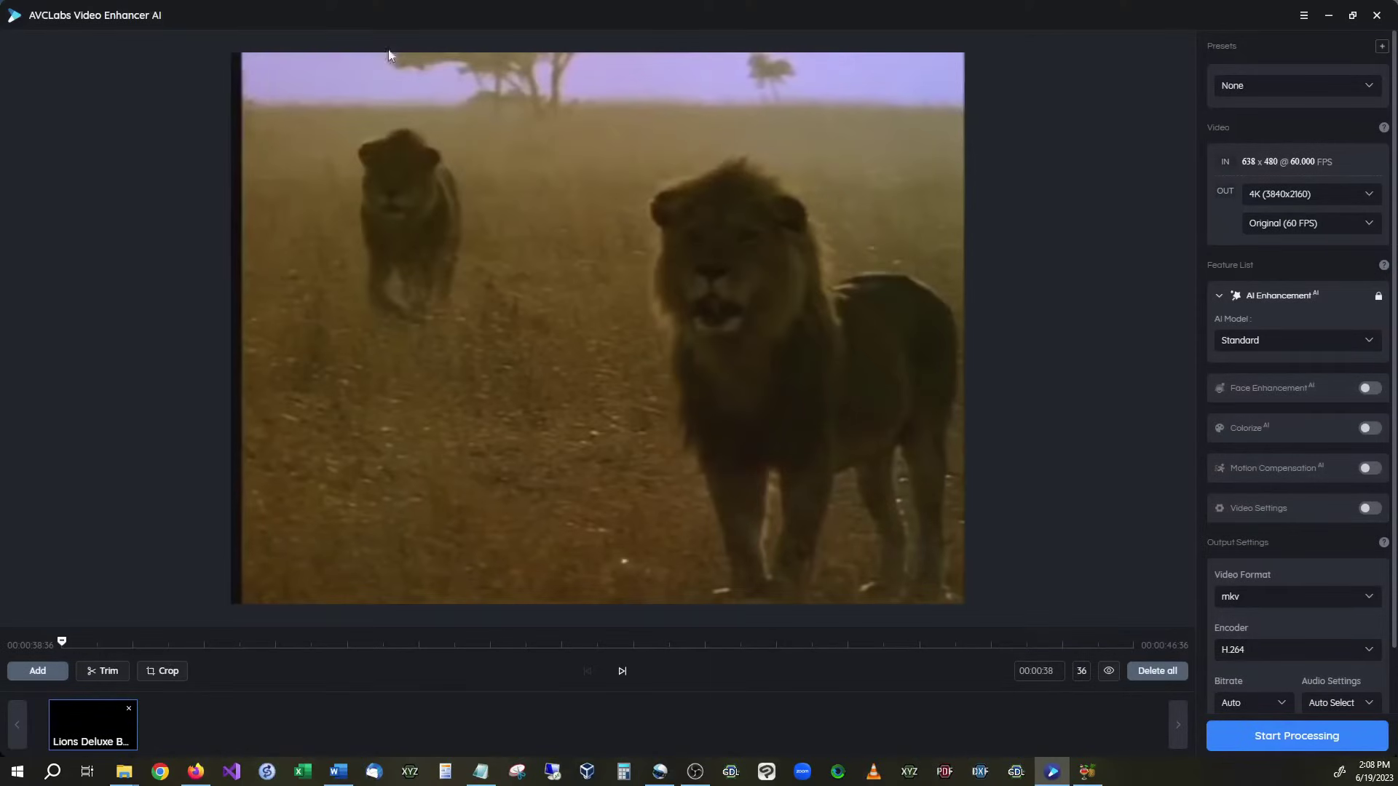
- Remove the old clip and load Lions Deluxe Box Set Disc 1-2 - Copy.mkv from the Ripped Video folder
{"action": "left_click", "coordinate": [1145, 671]}
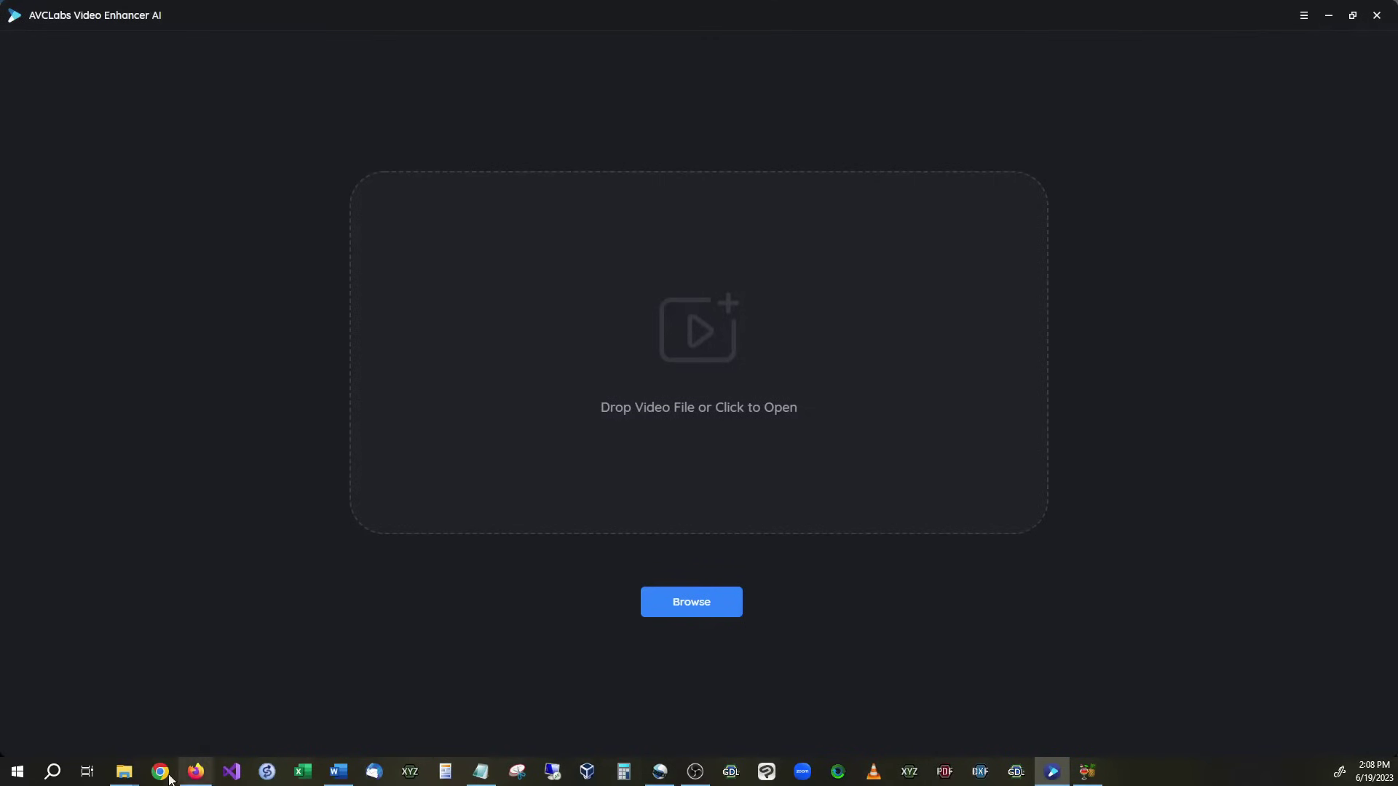
{"action": "mouse_move", "coordinate": [123, 771]}
{"action": "left_click", "coordinate": [172, 706]}
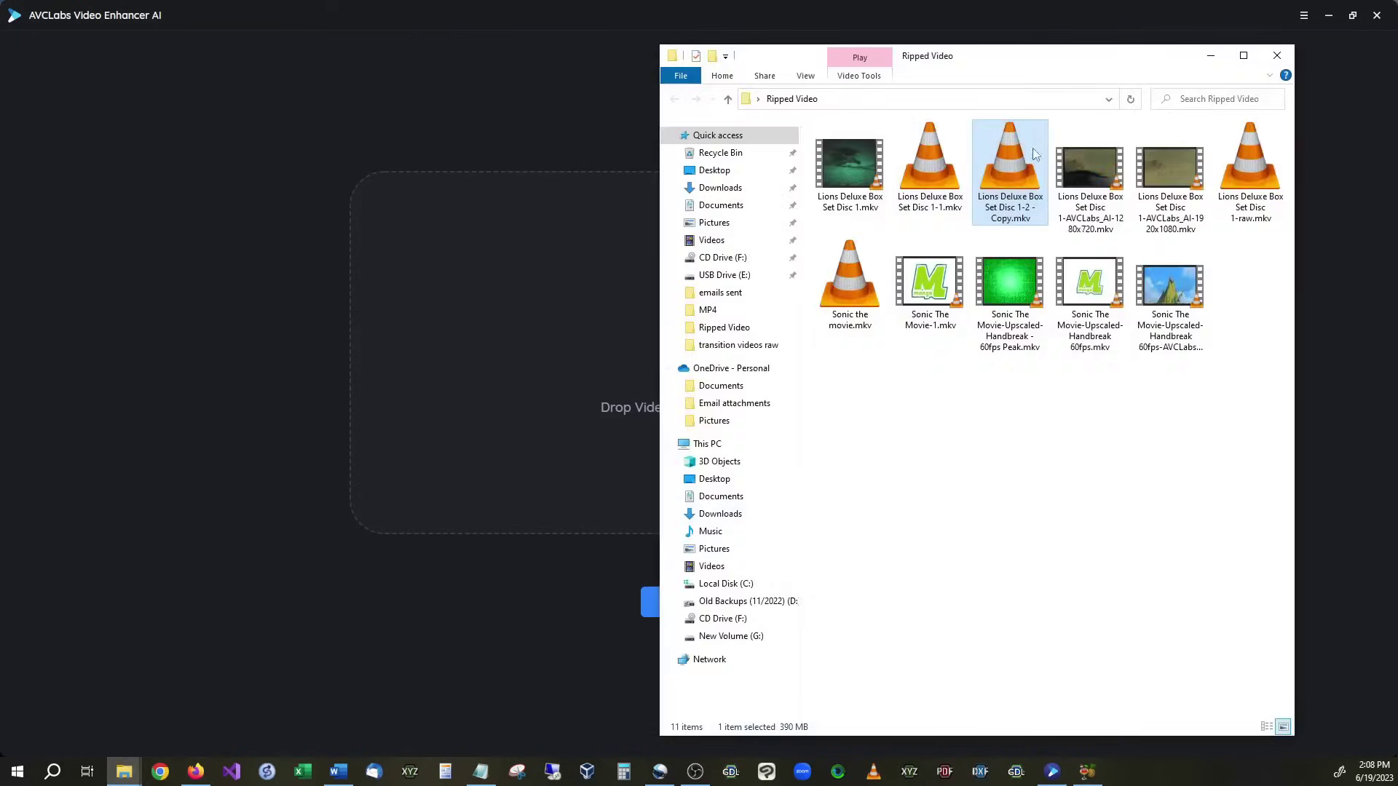
{"action": "left_click_drag", "start_coordinate": [990, 173], "coordinate": [466, 324]}
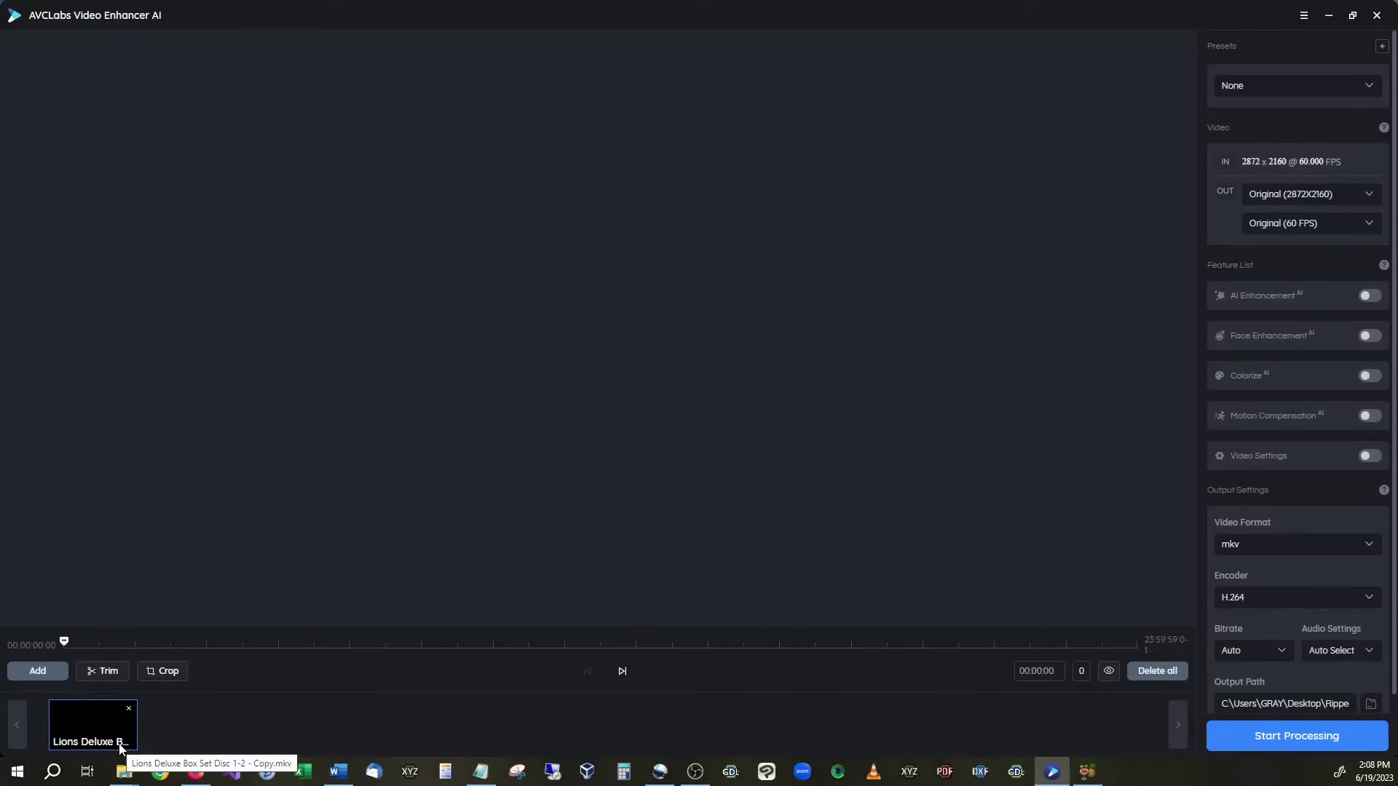
- Set the video's trim start time to 00:00:38 and end time to 00:00:46
{"action": "left_click", "coordinate": [113, 671]}
{"action": "left_click", "coordinate": [109, 670]}
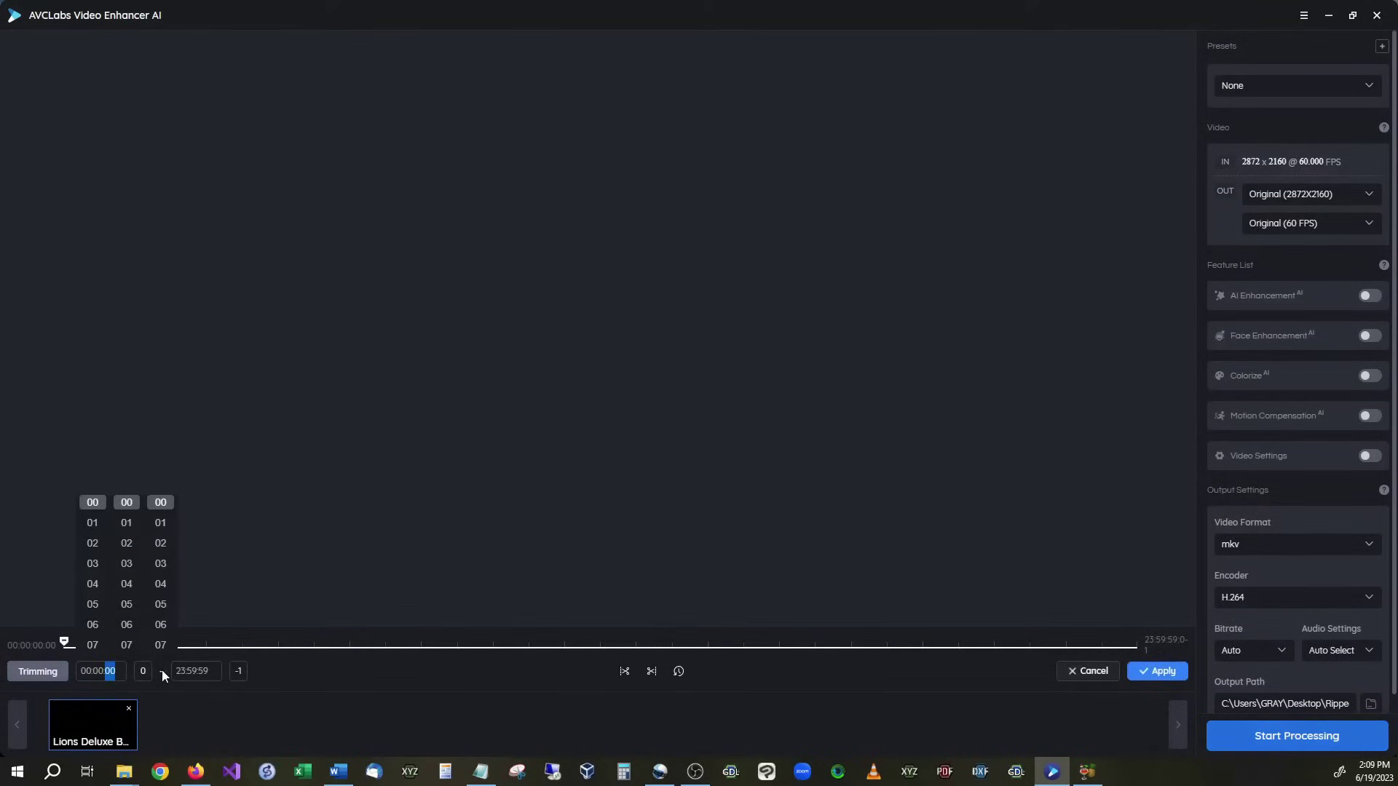
{"action": "left_click", "coordinate": [117, 672]}
{"action": "key", "text": "BackSpace"}
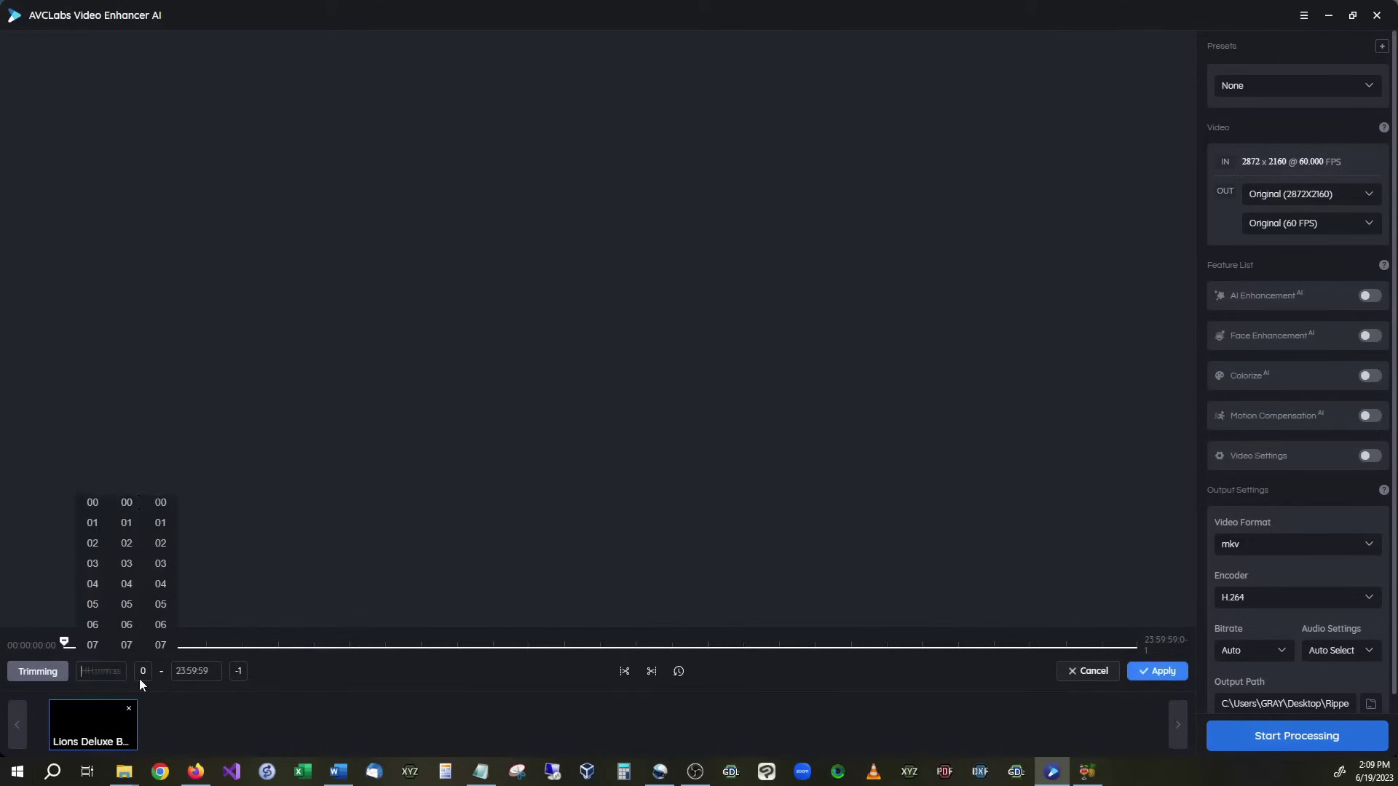
{"action": "type", "text": "38"}
{"action": "left_click", "coordinate": [213, 675]}
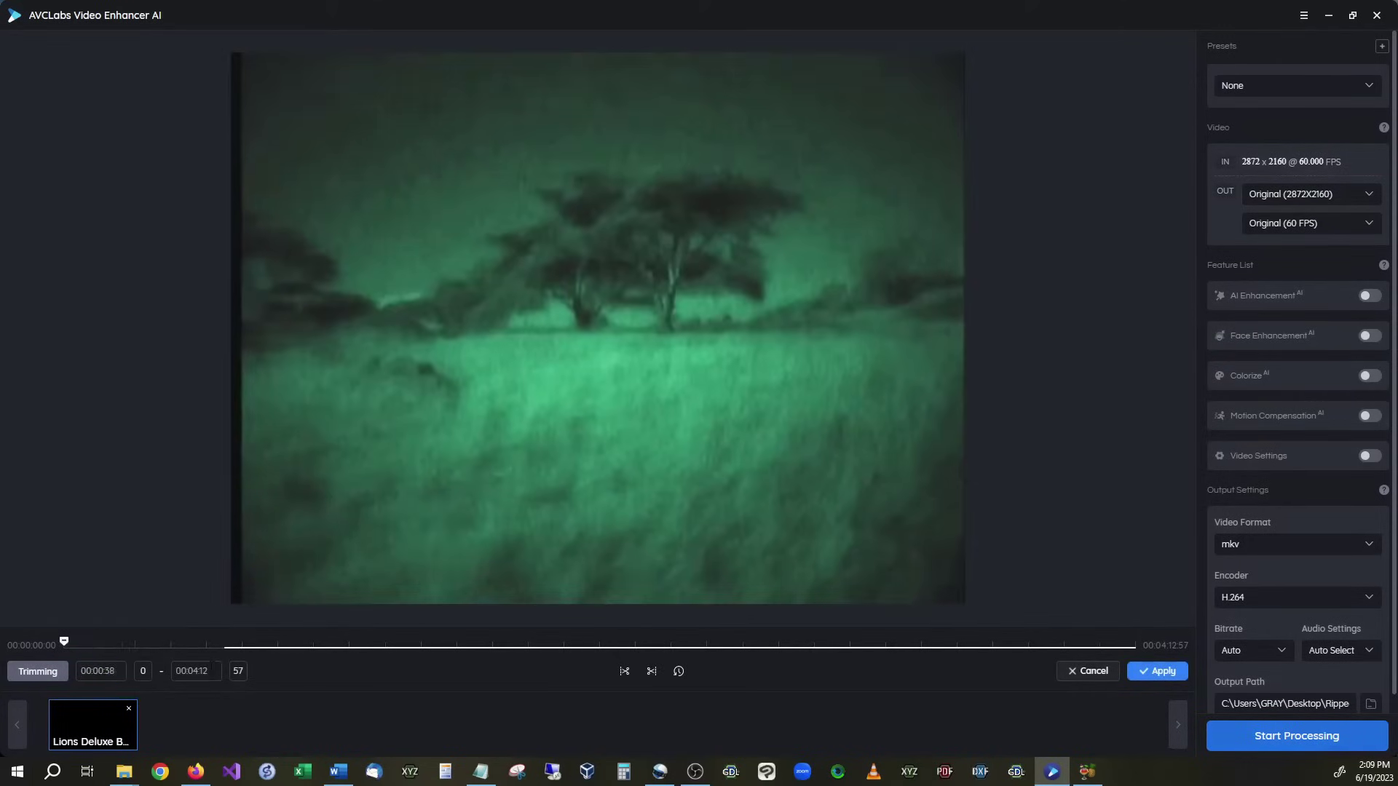
{"action": "type", "text": "39"}
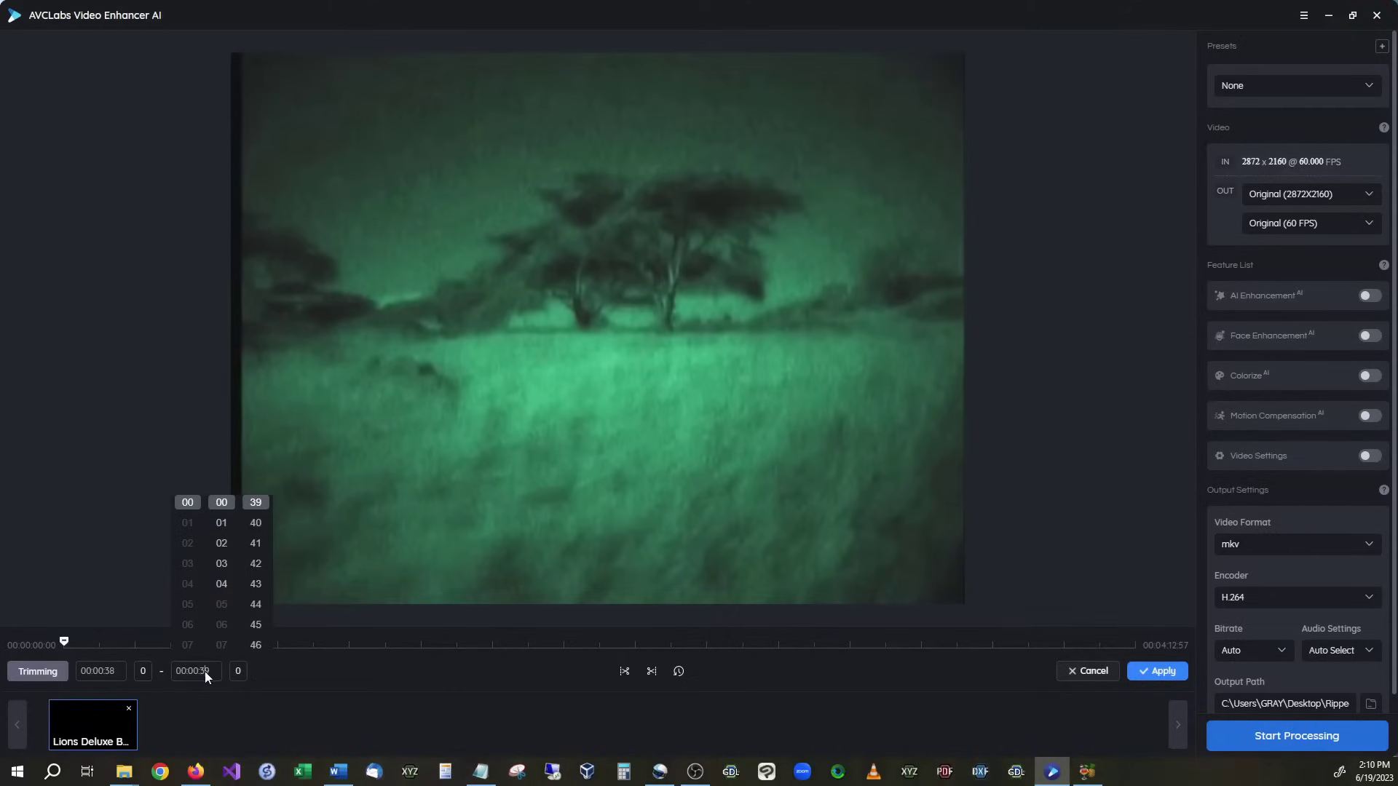
{"action": "left_click", "coordinate": [207, 676]}
{"action": "type", "text": "46"}
{"action": "left_click", "coordinate": [322, 663]}
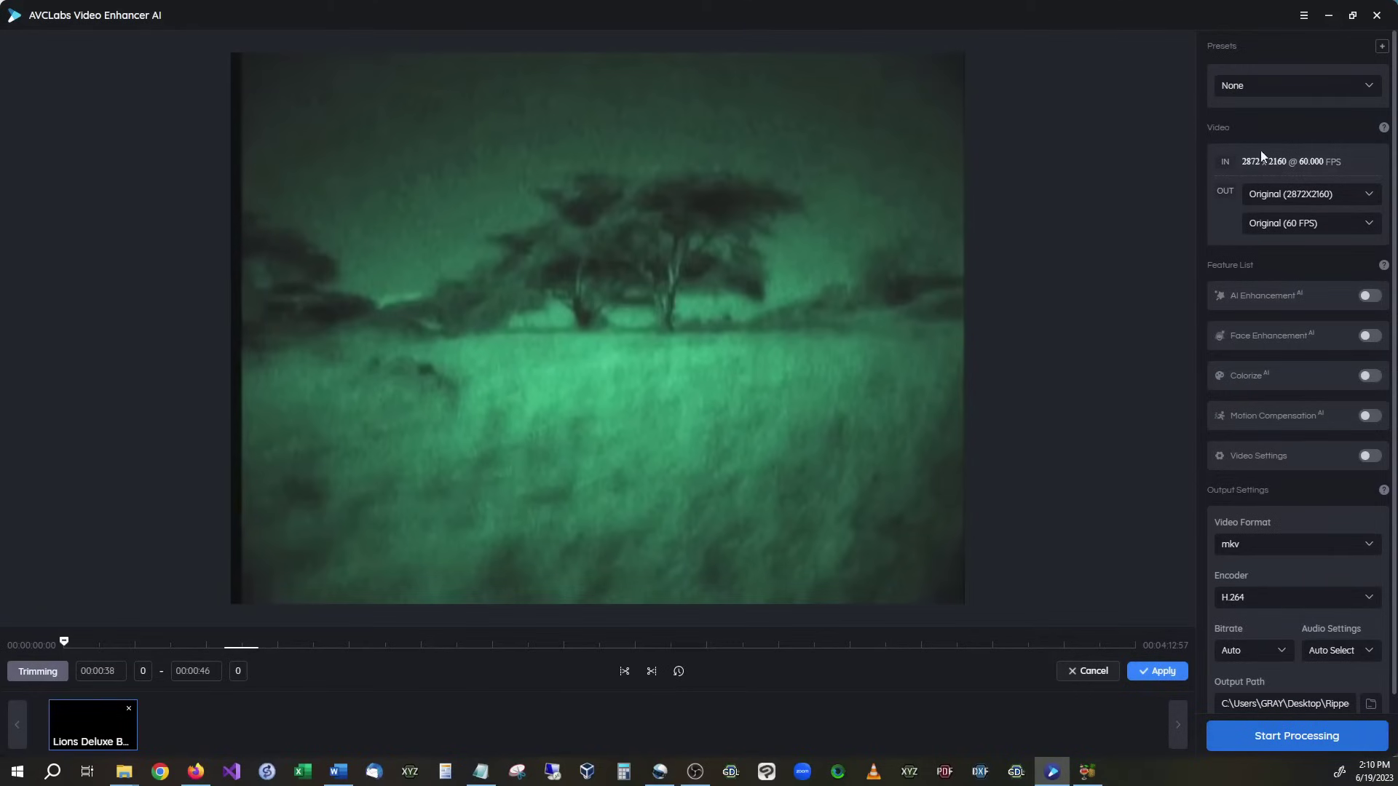
- Keep the preset at None and apply the 00:00:38–00:00:46 trim
{"action": "left_click", "coordinate": [1256, 89]}
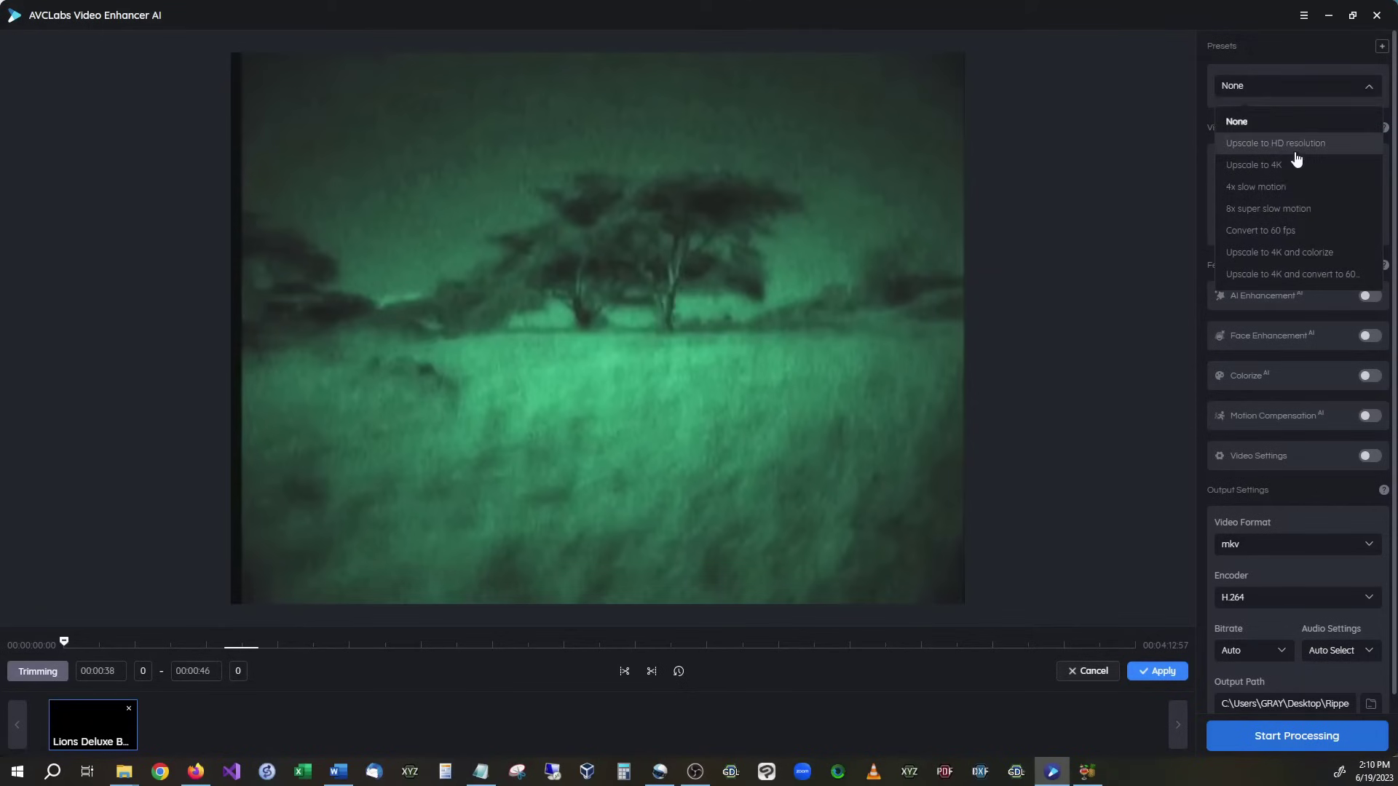
{"action": "left_click", "coordinate": [1183, 178]}
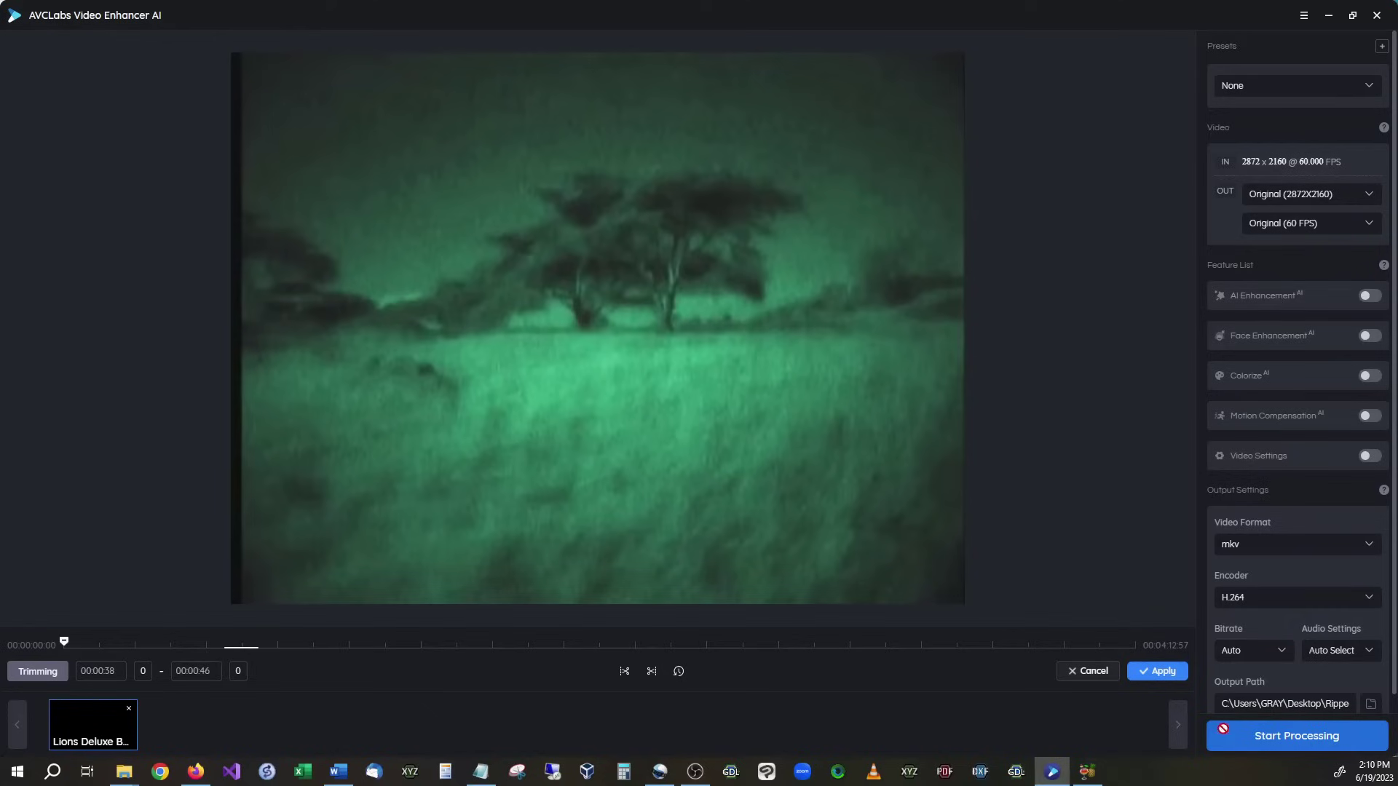
{"action": "left_click", "coordinate": [1160, 679]}
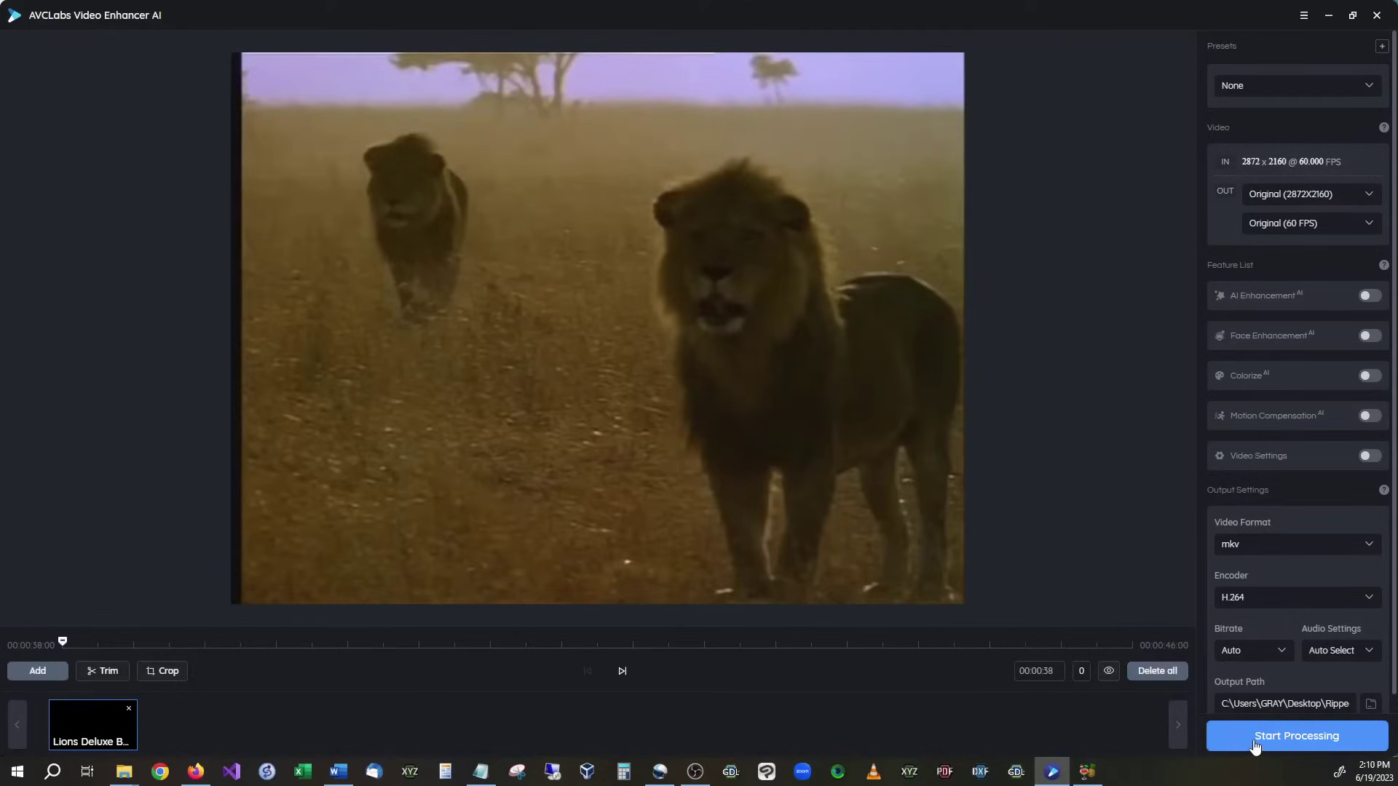
- Start processing the trimmed lion clip at its original 2872x2160, 60 FPS output
{"action": "left_click", "coordinate": [1254, 739]}
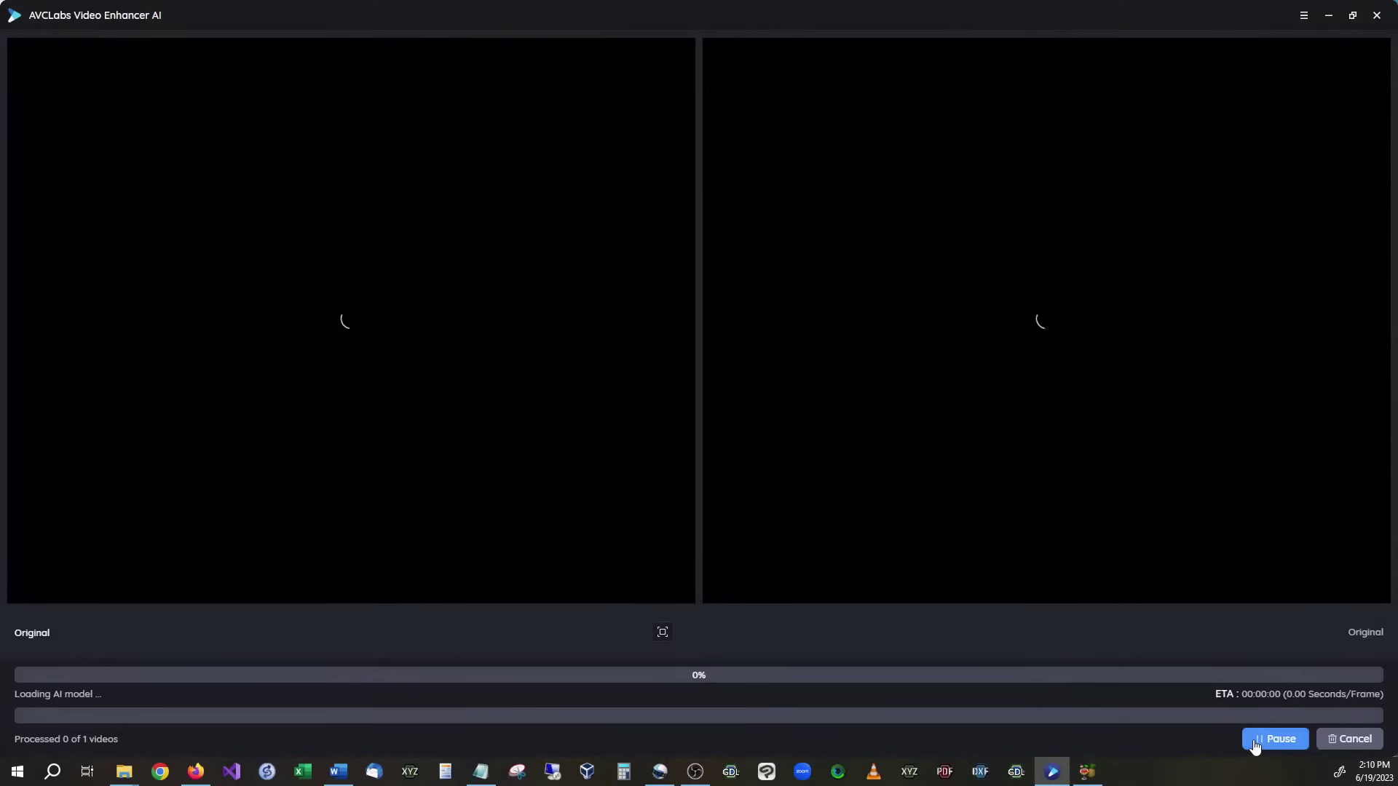